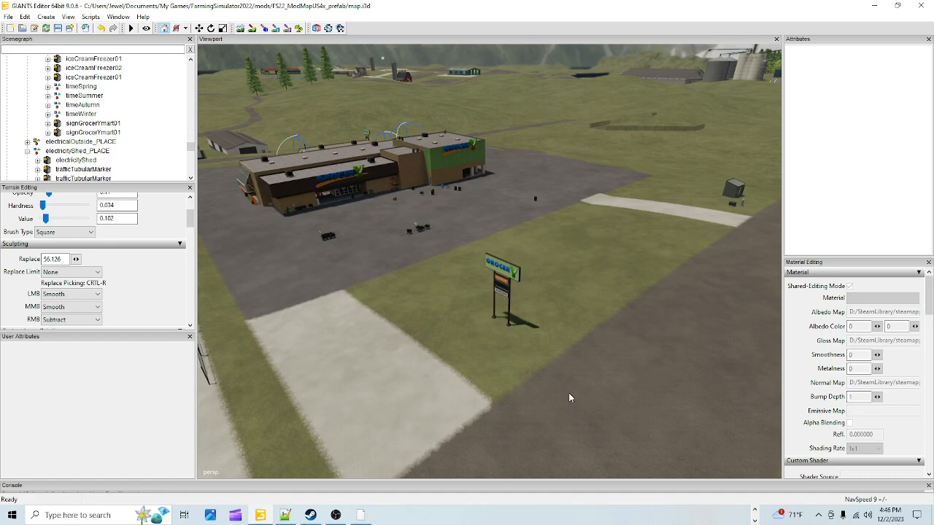
# - Examine the grocery store site from the roadside sign around to the loading docks behind the building
pyautogui.keyDown('alt'); pyautogui.moveTo(572, 397); pyautogui.dragTo(507, 399); pyautogui.keyUp('alt')
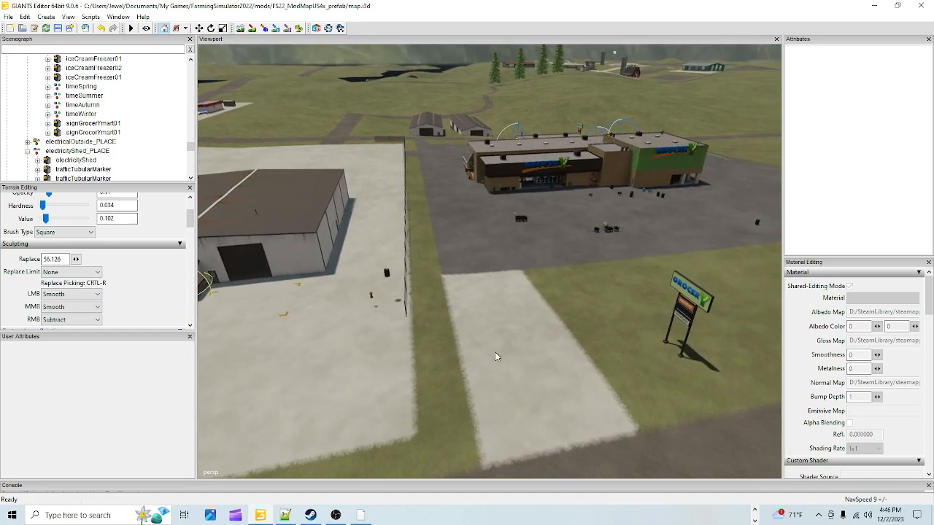
pyautogui.keyDown('alt'); pyautogui.moveTo(525, 368); pyautogui.dragTo(491, 334); pyautogui.keyUp('alt')
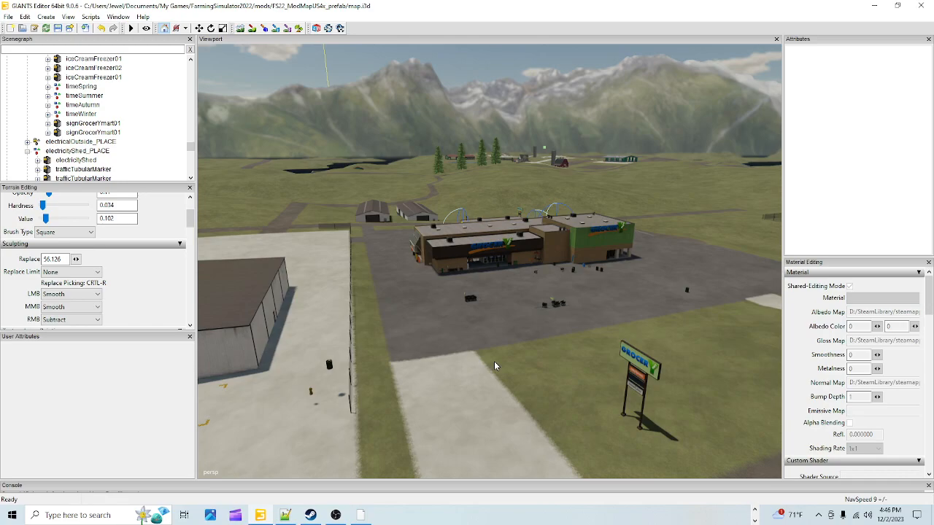
pyautogui.moveTo(493, 369); pyautogui.dragTo(487, 350, button='right')
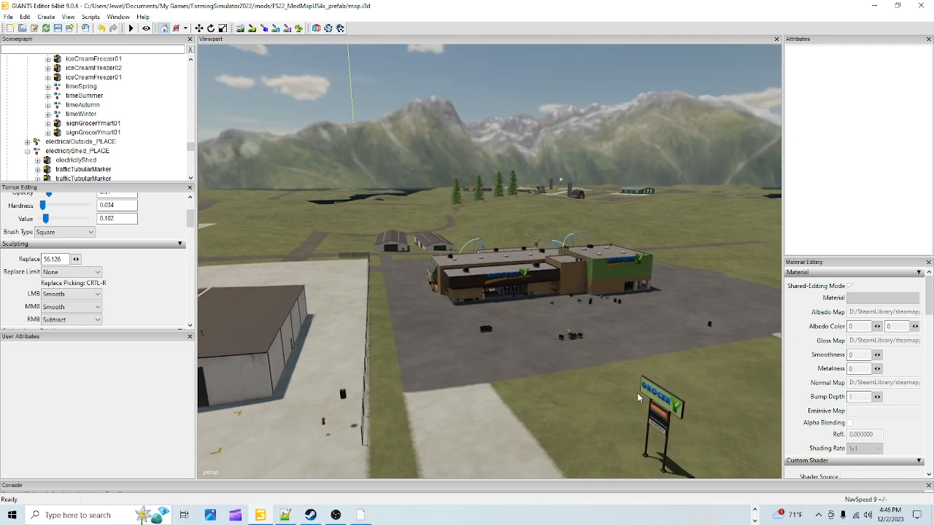
pyautogui.moveTo(545, 399); pyautogui.dragTo(511, 413, button='right')
pyautogui.scroll(10, 511, 412)
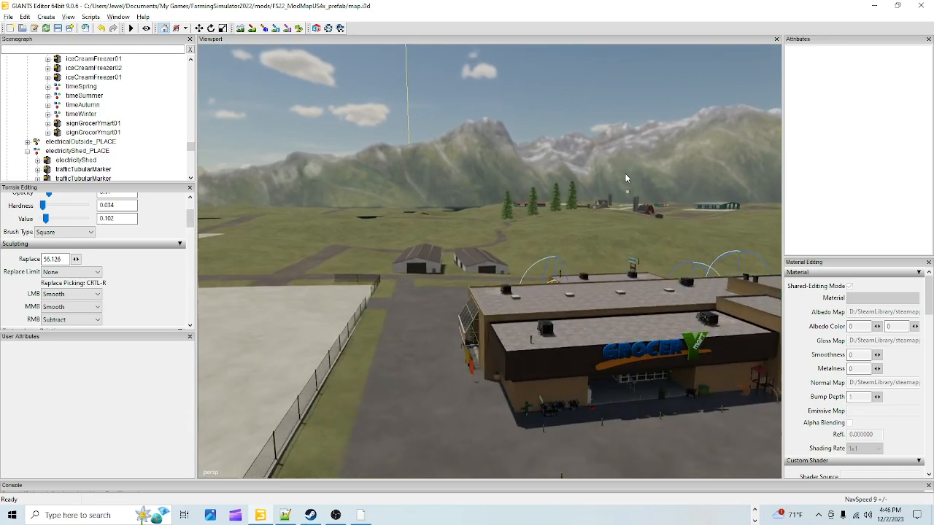
pyautogui.scroll(5, 436, 299)
pyautogui.keyDown('alt'); pyautogui.moveTo(446, 266); pyautogui.dragTo(581, 293); pyautogui.keyUp('alt')
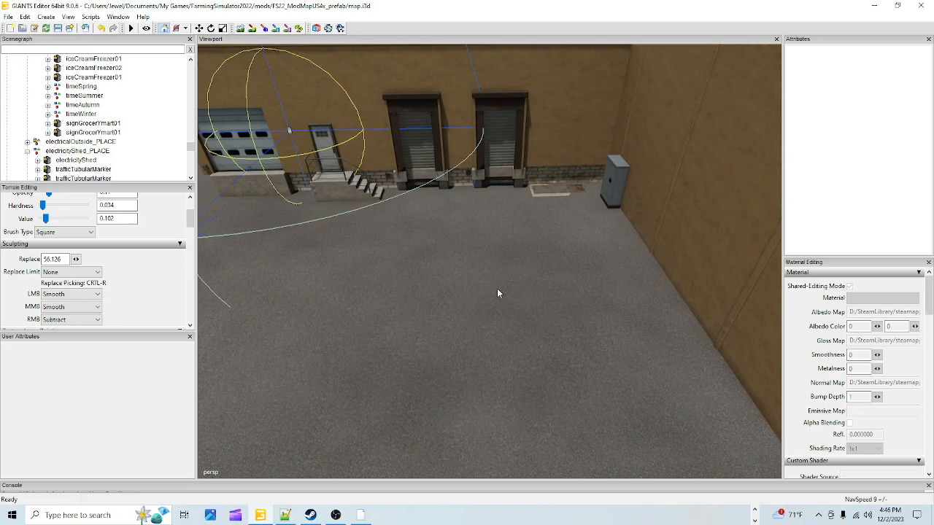
# - Lower the terrain covering the ground hatch beside the rear loading docks, using Subtract as the primary sculpting action, and leave sculpt mode
pyautogui.scroll(-10, 456, 356)
pyautogui.keyDown('alt'); pyautogui.moveTo(457, 353); pyautogui.dragTo(446, 338); pyautogui.keyUp('alt')
pyautogui.scroll(10, 446, 339)
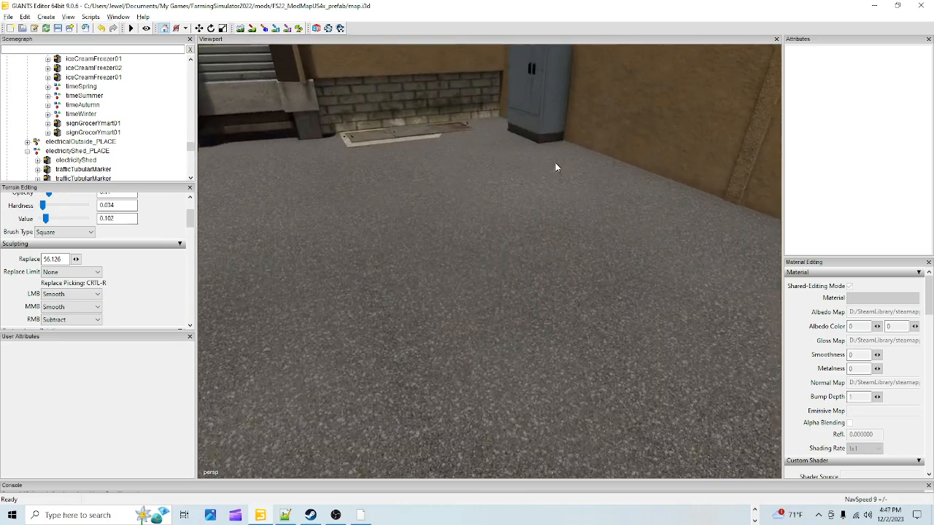
pyautogui.keyDown('alt'); pyautogui.moveTo(515, 217); pyautogui.dragTo(450, 245); pyautogui.keyUp('alt')
pyautogui.scroll(3, 462, 225)
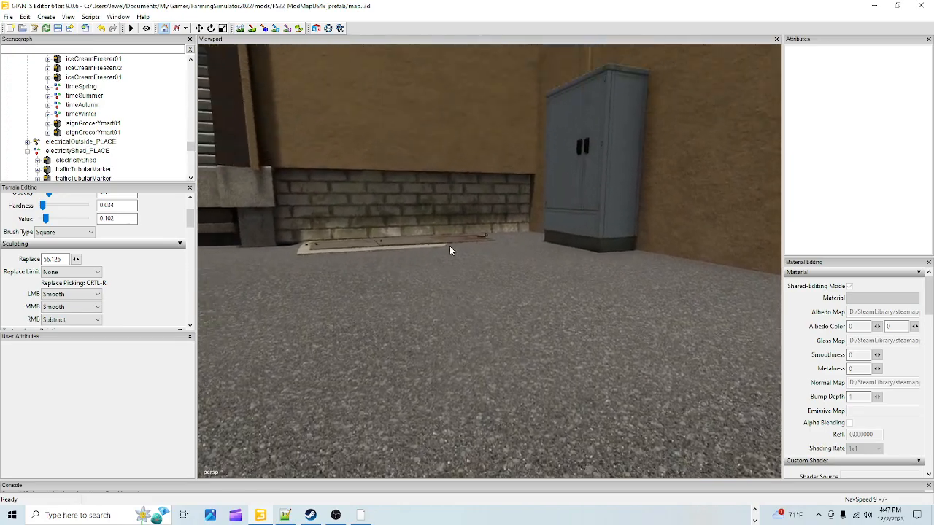
pyautogui.scroll(4, 451, 244)
pyautogui.keyDown('alt'); pyautogui.moveTo(456, 212); pyautogui.dragTo(452, 230); pyautogui.keyUp('alt')
pyautogui.scroll(-4, 453, 231)
pyautogui.keyDown('alt'); pyautogui.moveTo(511, 242); pyautogui.dragTo(502, 309); pyautogui.keyUp('alt')
pyautogui.scroll(4, 502, 309)
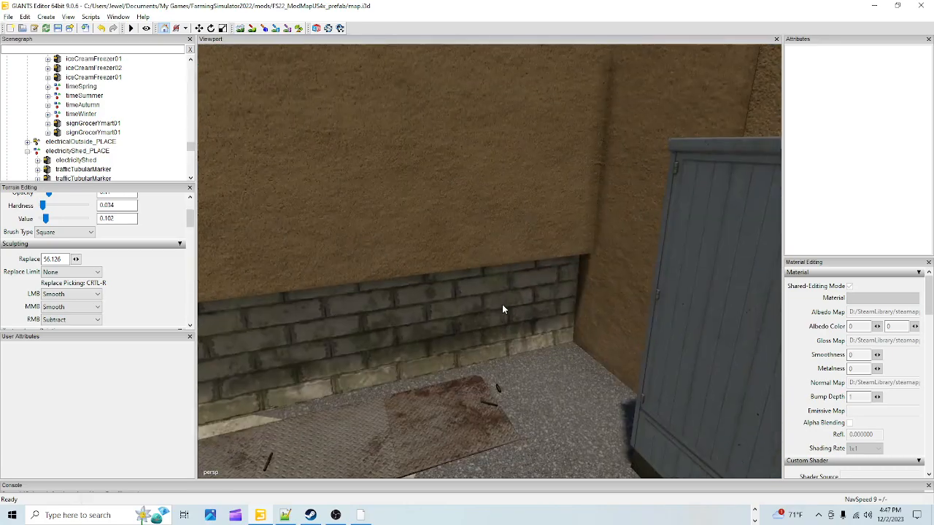
pyautogui.scroll(-5, 514, 344)
pyautogui.scroll(1, 482, 356)
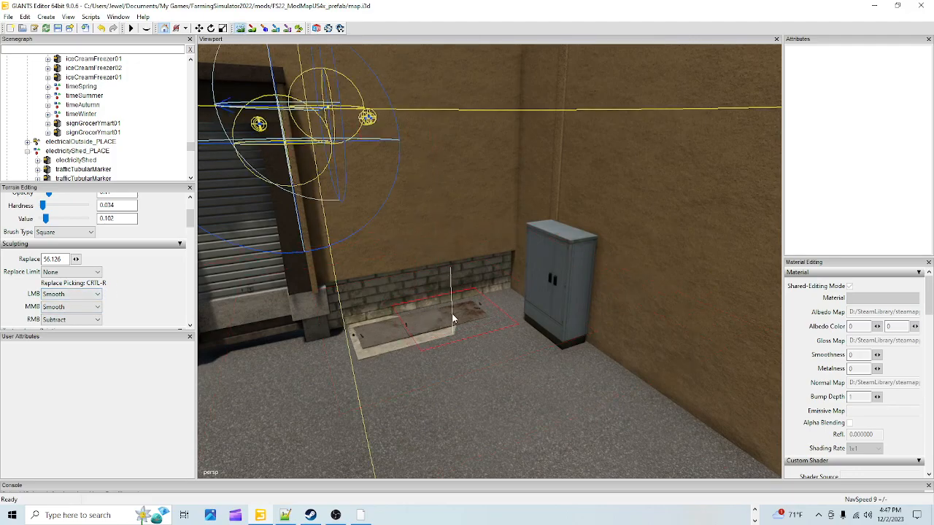
pyautogui.click(71, 294)
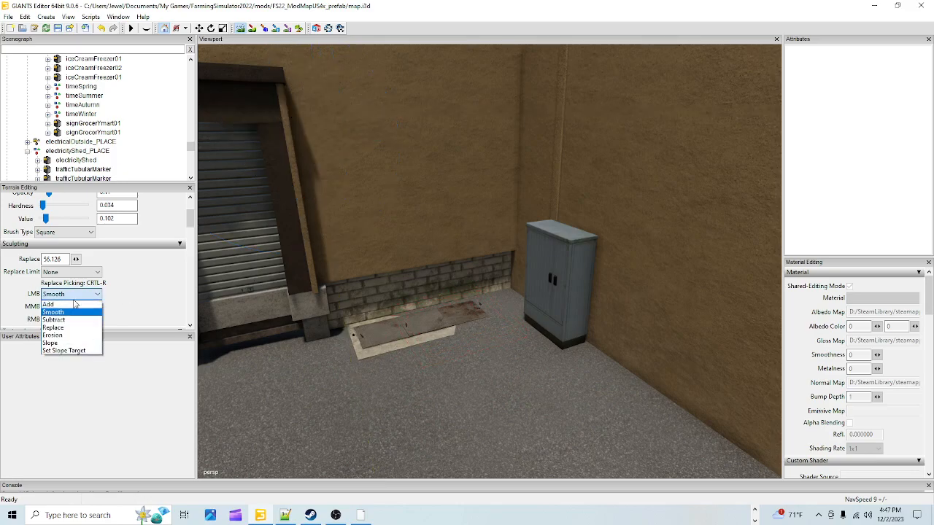
pyautogui.click(62, 319)
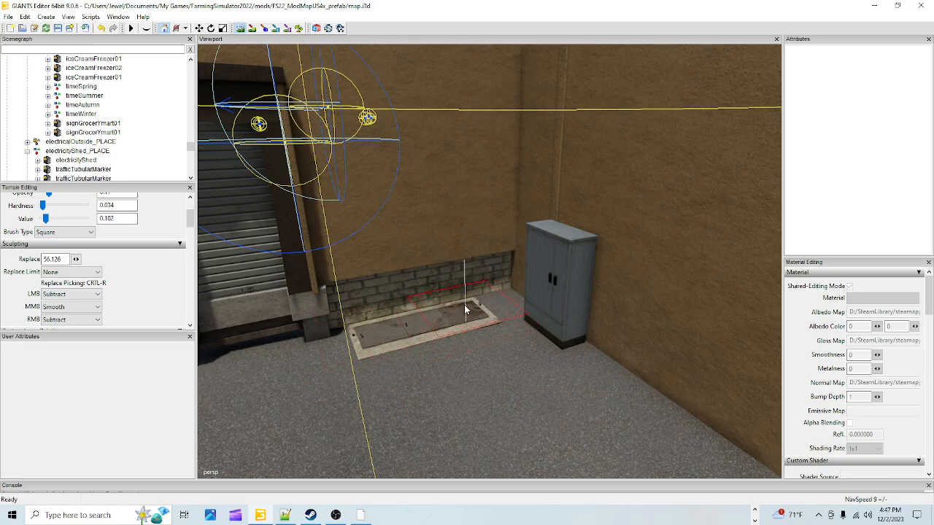
pyautogui.click(241, 29)
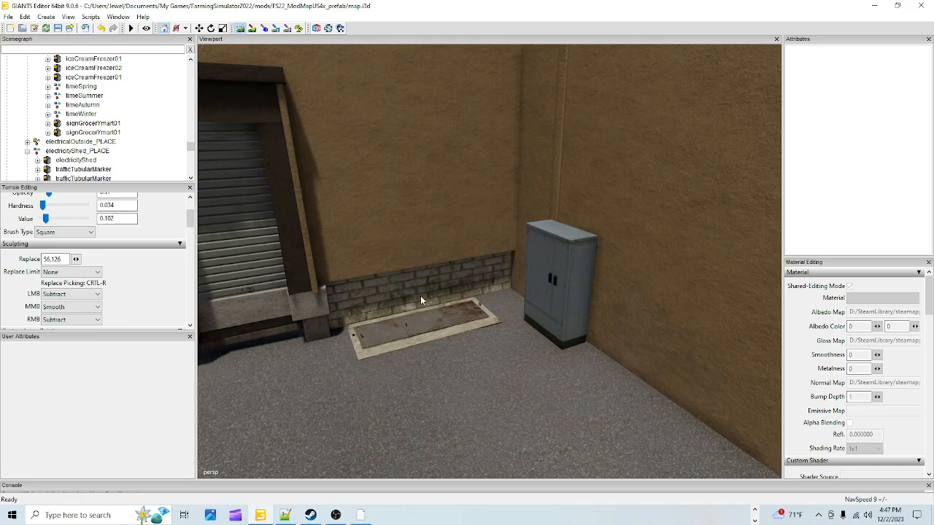
# - Examine the paved area behind and beside the grocery store, including the loading docks and the fenced side drive
pyautogui.scroll(-10, 481, 284)
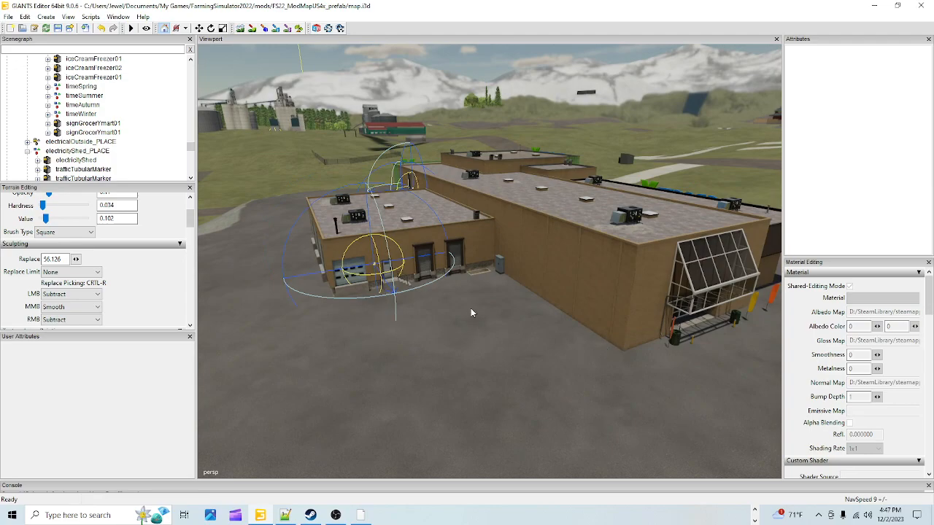
pyautogui.keyDown('alt'); pyautogui.moveTo(453, 359); pyautogui.dragTo(437, 370); pyautogui.keyUp('alt')
pyautogui.keyDown('alt'); pyautogui.moveTo(437, 370); pyautogui.dragTo(474, 80, button='right'); pyautogui.keyUp('alt')
pyautogui.keyDown('alt'); pyautogui.moveTo(534, 237); pyautogui.dragTo(461, 340, button='right'); pyautogui.keyUp('alt')
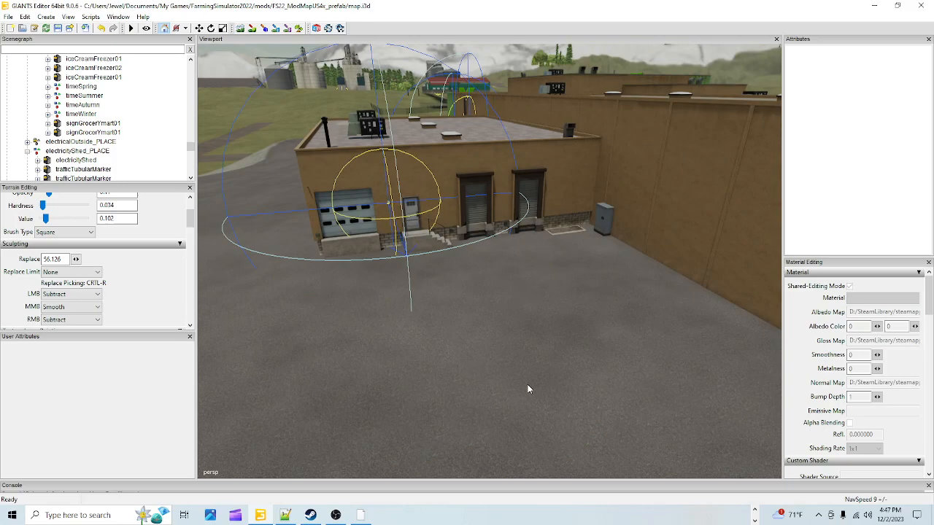
pyautogui.keyDown('alt'); pyautogui.moveTo(462, 369); pyautogui.dragTo(584, 357); pyautogui.keyUp('alt')
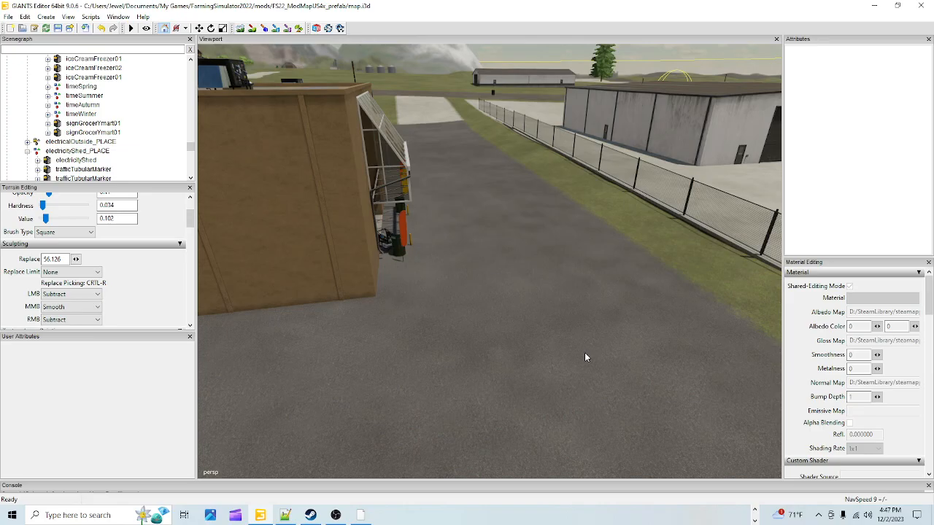
pyautogui.keyDown('alt'); pyautogui.moveTo(585, 354); pyautogui.dragTo(579, 373); pyautogui.keyUp('alt')
pyautogui.keyDown('alt'); pyautogui.moveTo(579, 374); pyautogui.dragTo(614, 274, button='right'); pyautogui.keyUp('alt')
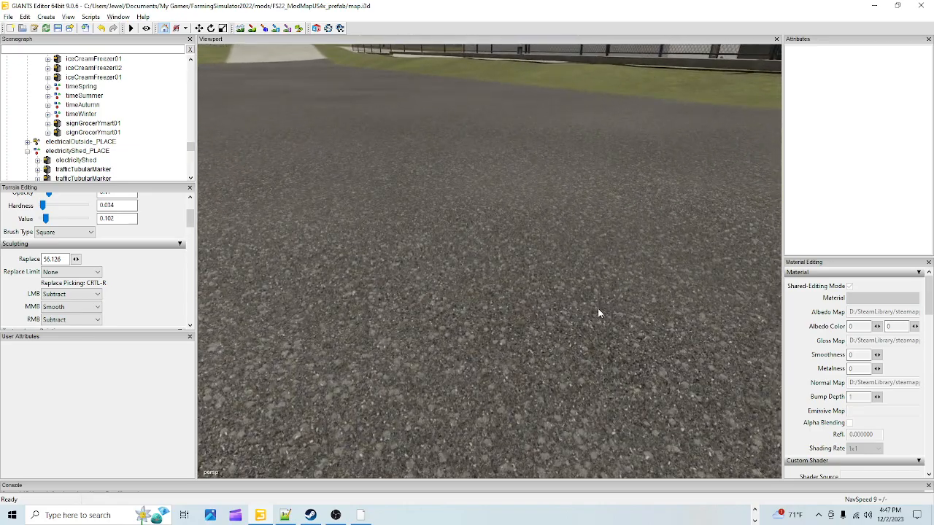
pyautogui.keyDown('alt'); pyautogui.moveTo(596, 310); pyautogui.dragTo(582, 304, button='right'); pyautogui.keyUp('alt')
pyautogui.keyDown('alt'); pyautogui.moveTo(582, 331); pyautogui.dragTo(522, 326); pyautogui.keyUp('alt')
pyautogui.keyDown('alt'); pyautogui.moveTo(462, 260); pyautogui.dragTo(515, 312); pyautogui.keyUp('alt')
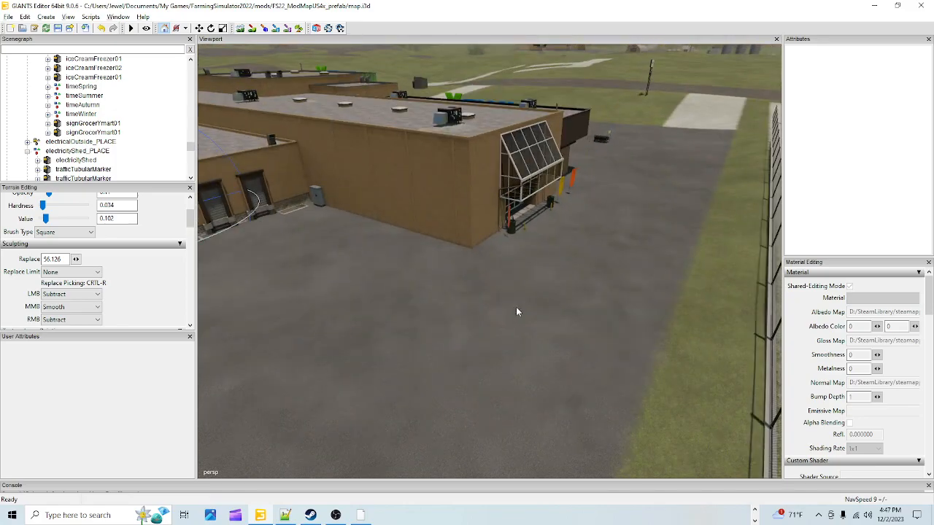
pyautogui.keyDown('alt'); pyautogui.moveTo(537, 72); pyautogui.dragTo(490, 361); pyautogui.keyUp('alt')
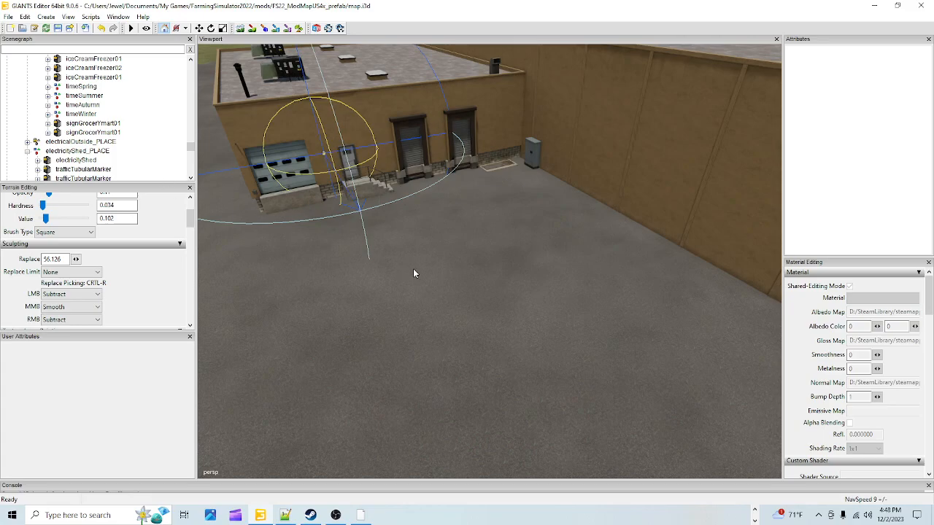
# - Switch to the File Explorer window showing the sellingStationShoppingMall folder
pyautogui.click(755, 509)
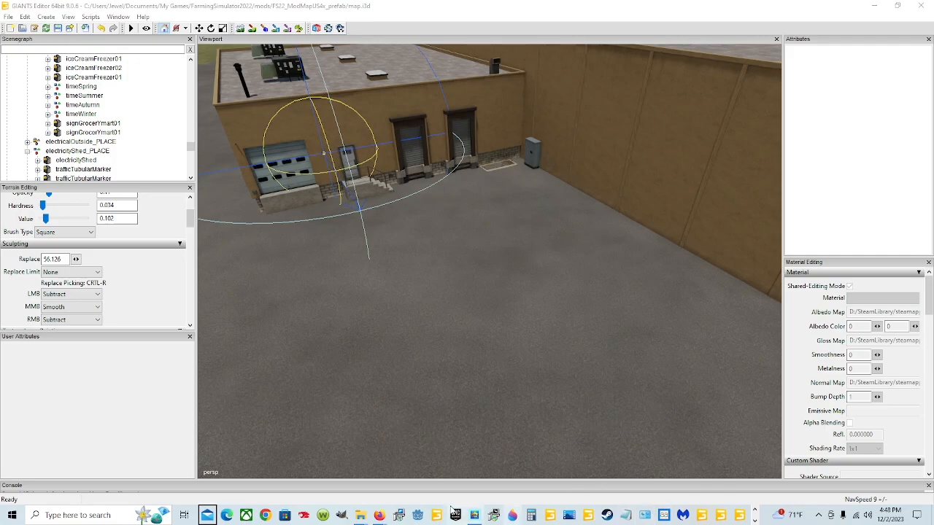
pyautogui.moveTo(359, 517)
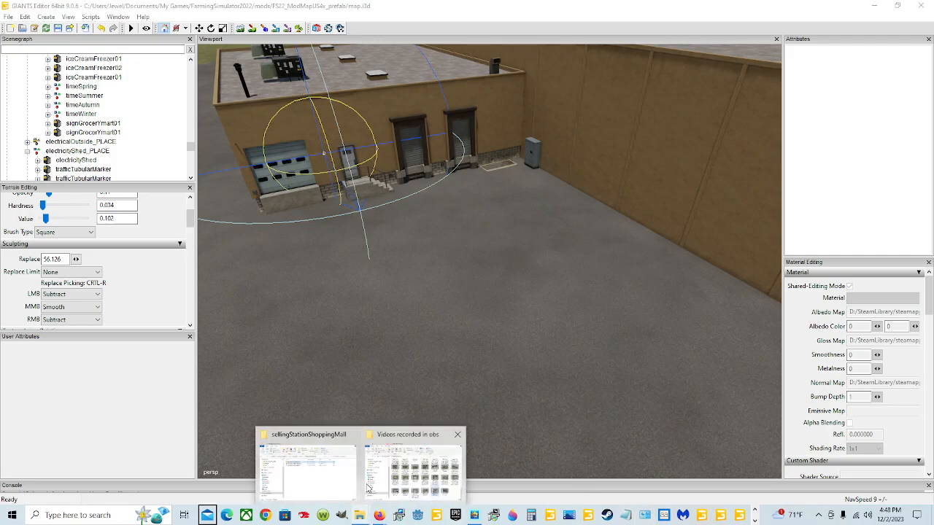
pyautogui.click(340, 476)
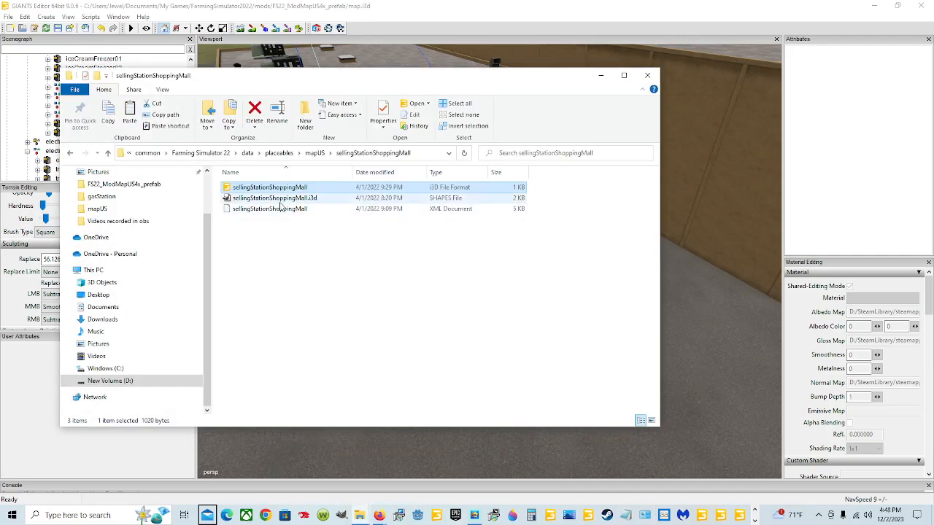
# - Browse drive C: to the Farming Simulator 19 folder under Program Files (x86), Steam, steamapps, common
pyautogui.click(187, 383)
pyautogui.click(176, 369)
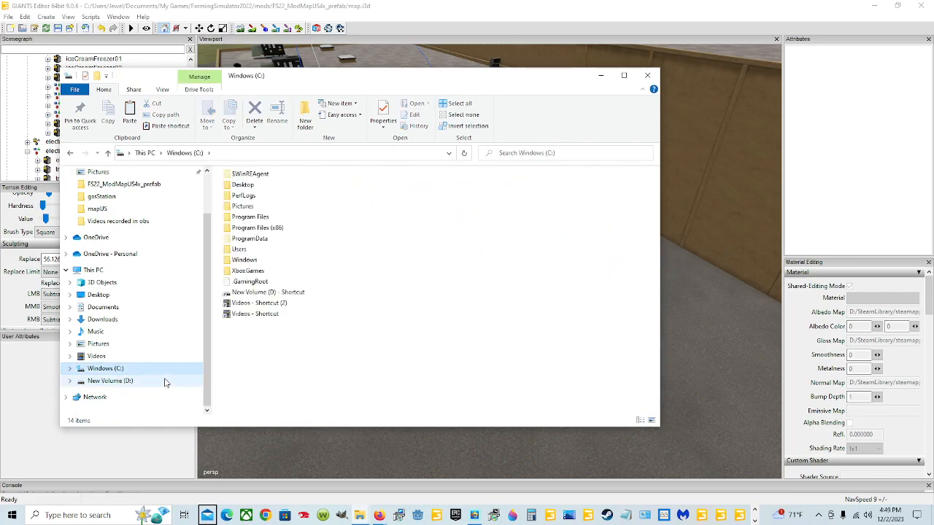
pyautogui.doubleClick(256, 228)
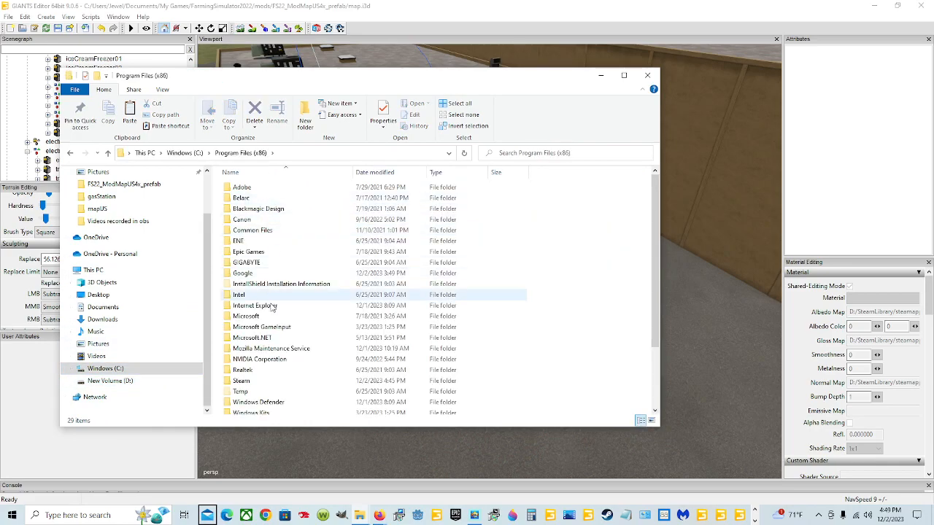
pyautogui.scroll(-3, 273, 305)
pyautogui.doubleClick(260, 285)
pyautogui.scroll(-2, 259, 274)
pyautogui.click(277, 302)
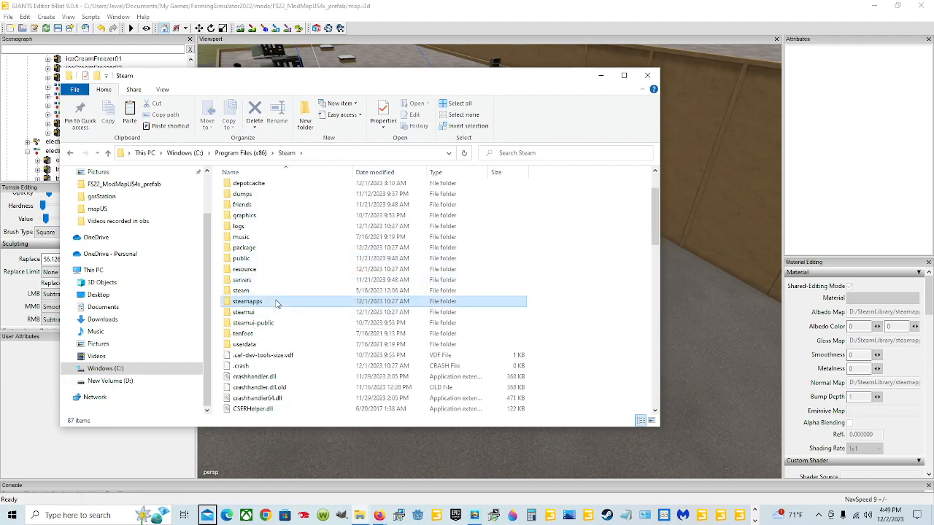
pyautogui.doubleClick(277, 303)
pyautogui.doubleClick(289, 188)
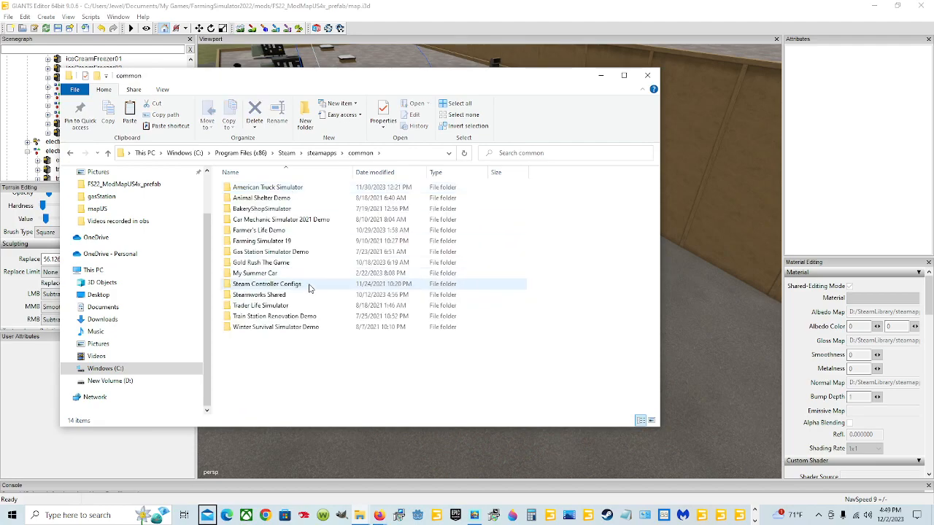
pyautogui.click(314, 242)
pyautogui.doubleClick(314, 242)
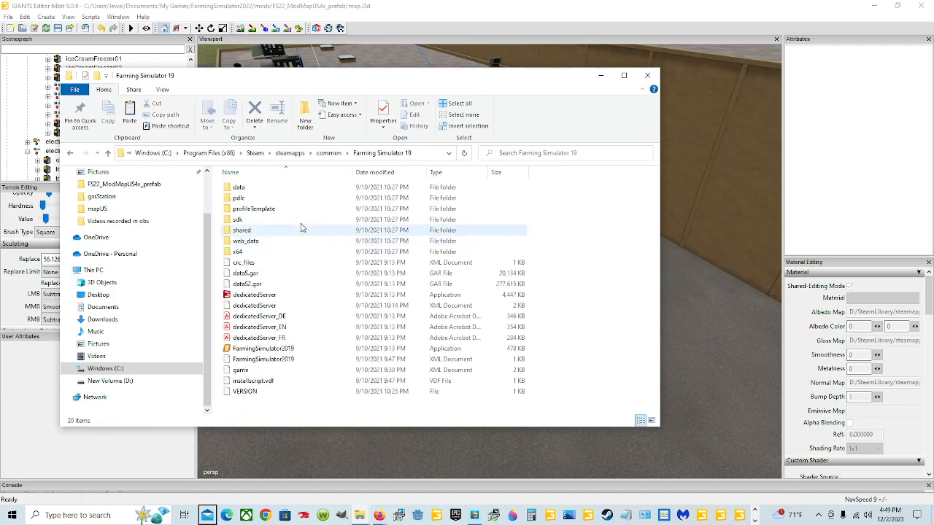
# - Open the Farming Simulator 22 folder on drive D: under SteamLibrary, steamapps, common
pyautogui.click(153, 380)
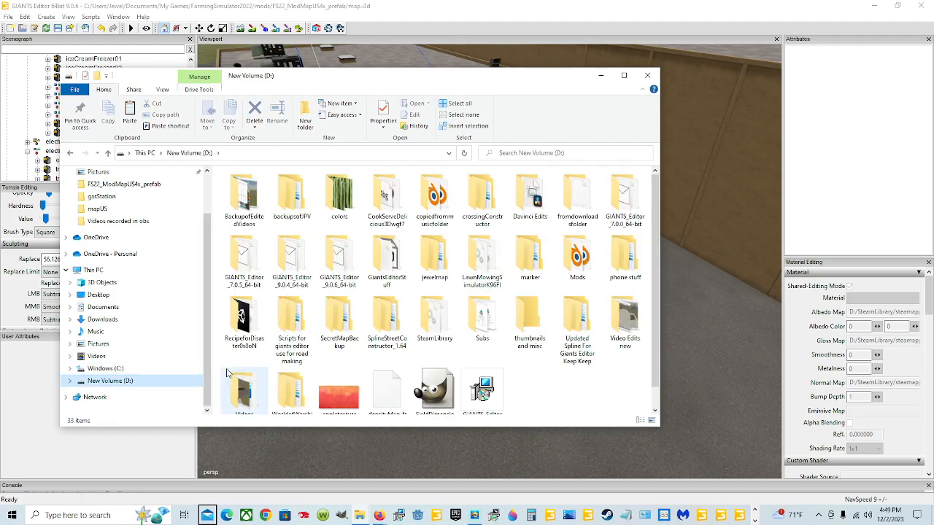
pyautogui.doubleClick(424, 330)
pyautogui.click(307, 191)
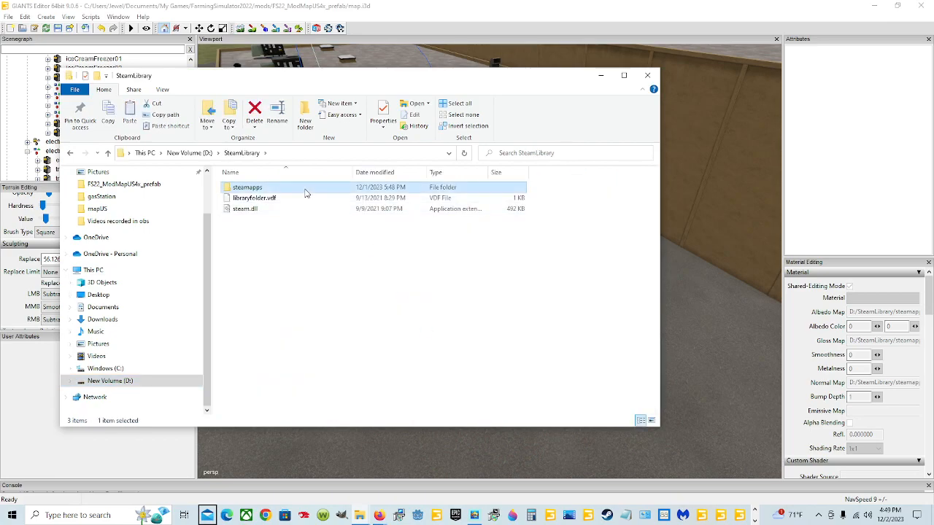
pyautogui.doubleClick(306, 191)
pyautogui.doubleClick(294, 187)
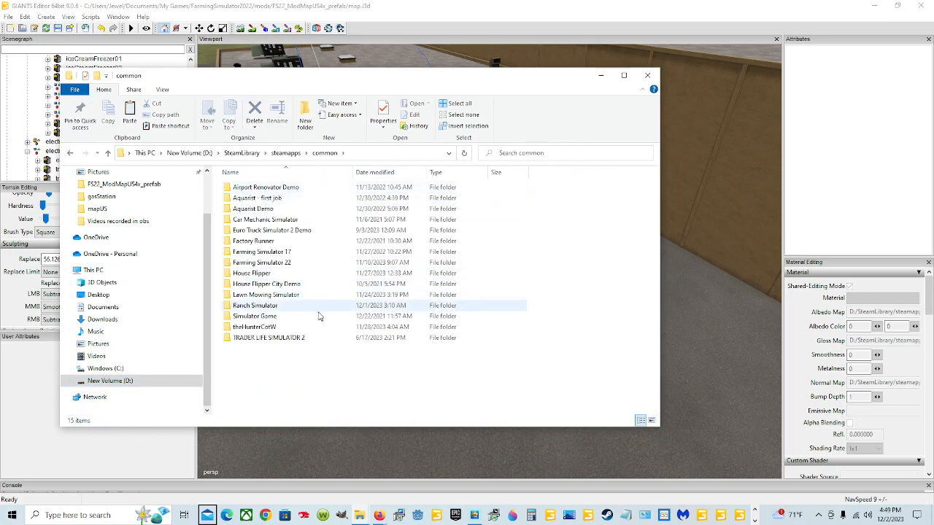
pyautogui.doubleClick(290, 262)
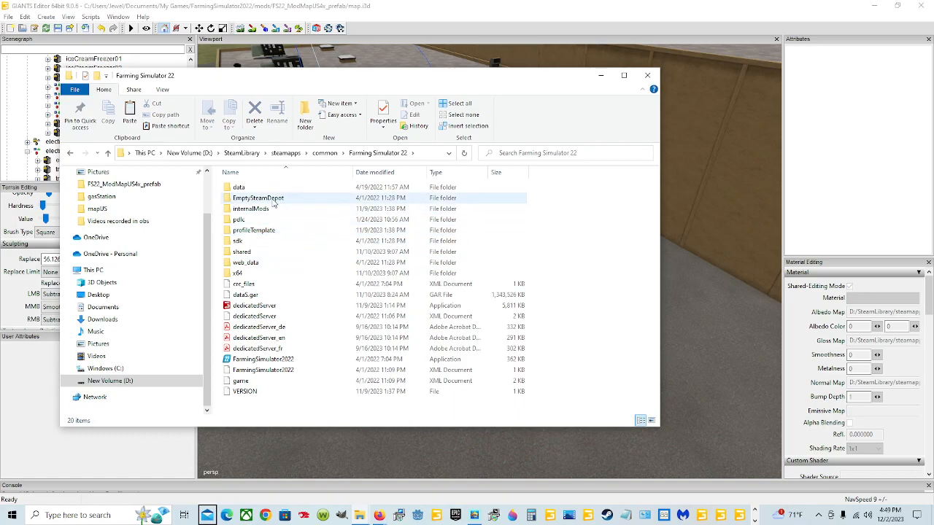
# - Open data, placeables, mapUS, sellingStationShoppingMall and select the sellingStationShoppingMall i3D file
pyautogui.doubleClick(275, 188)
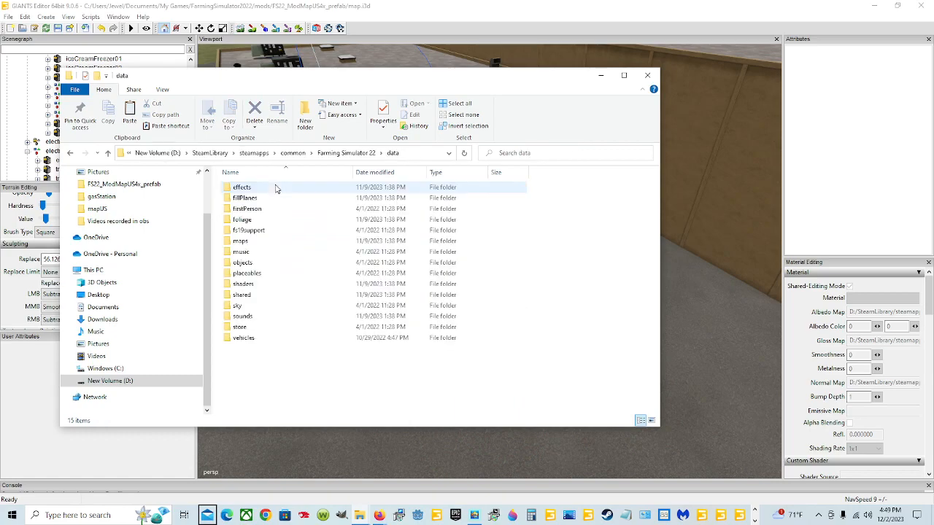
pyautogui.doubleClick(297, 274)
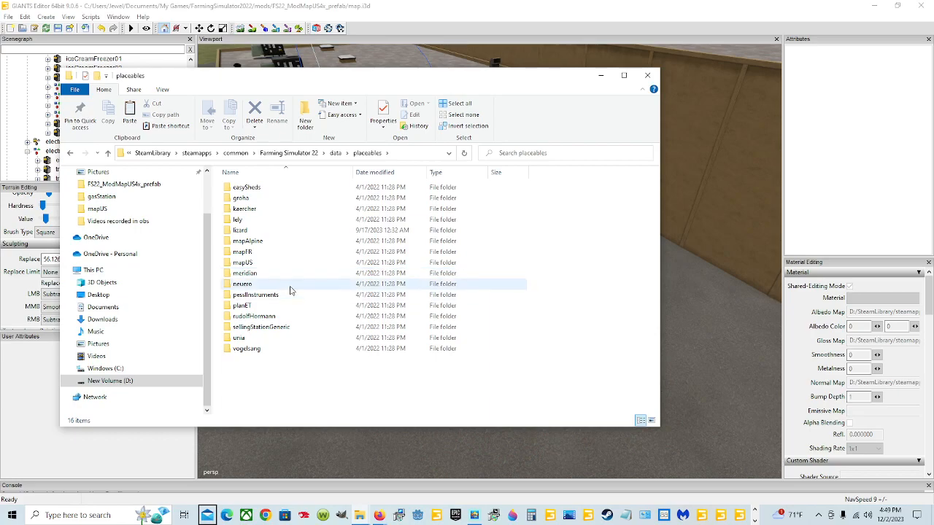
pyautogui.doubleClick(267, 263)
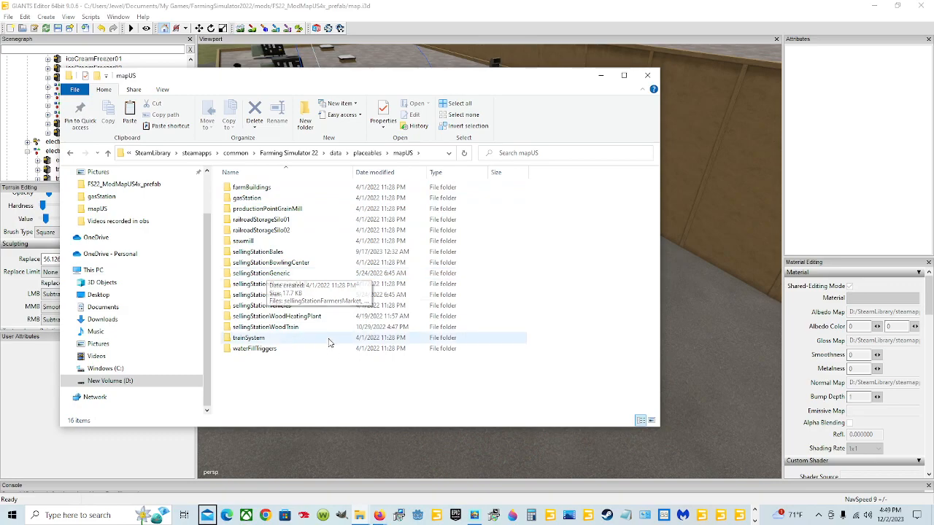
pyautogui.click(288, 285)
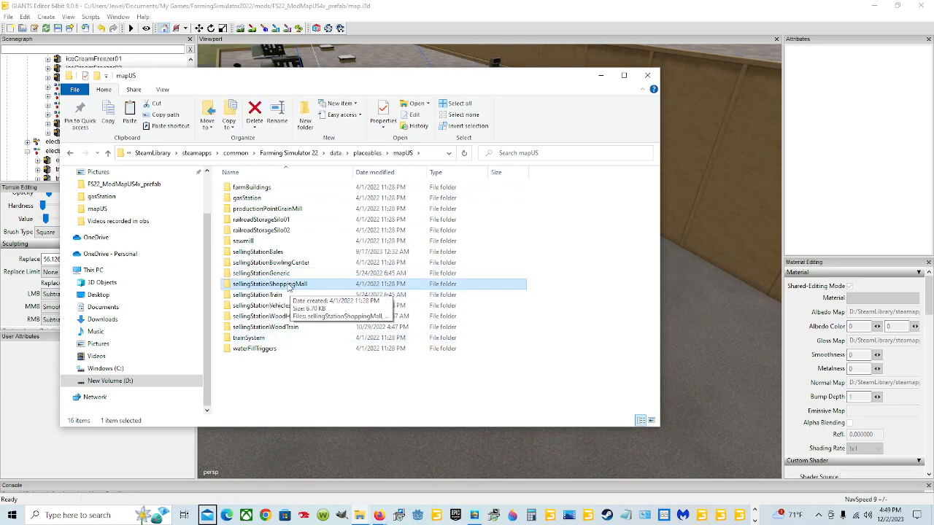
pyautogui.doubleClick(290, 284)
pyautogui.click(288, 190)
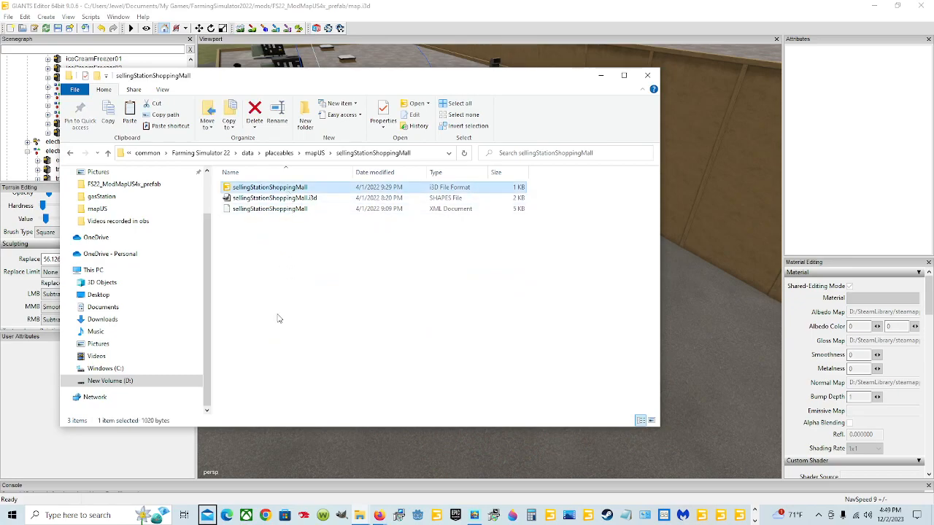
# - Open the sellingStationShoppingMall XML document in Notepad++
pyautogui.click(287, 225)
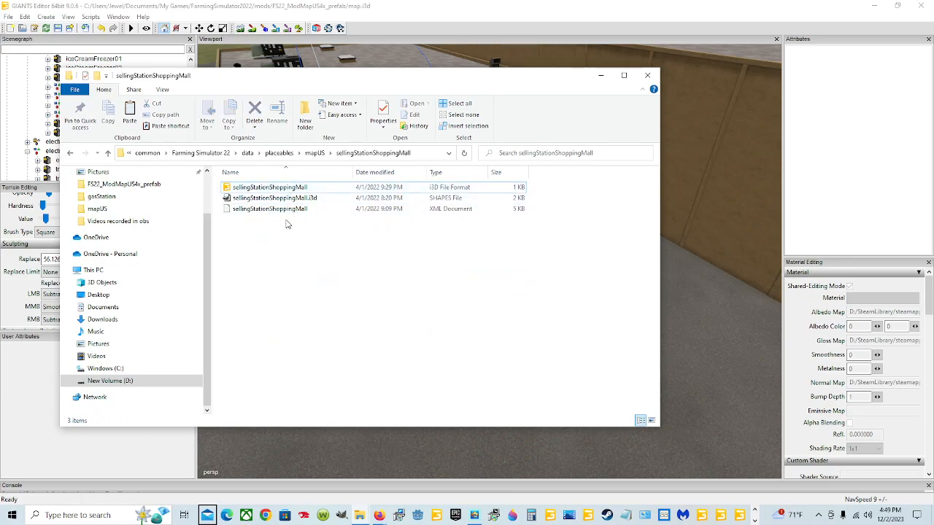
pyautogui.click(290, 210)
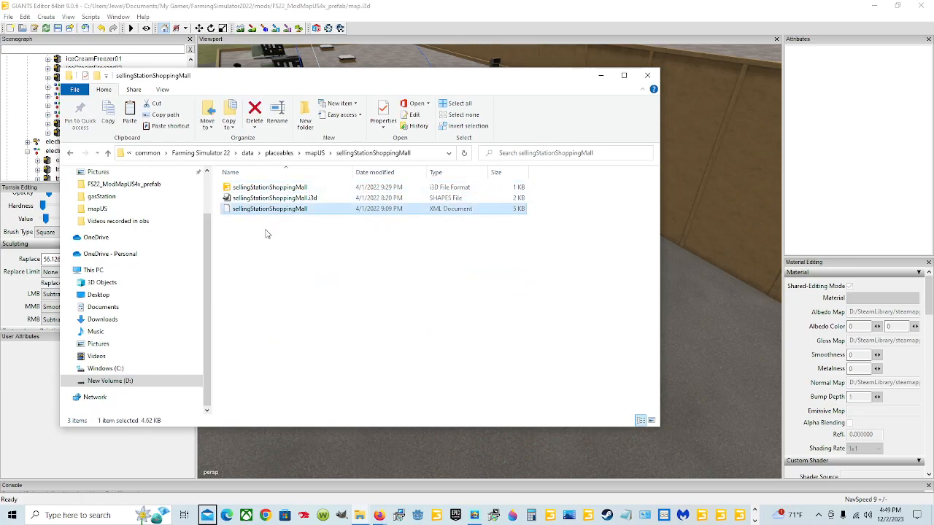
pyautogui.rightClick(313, 211)
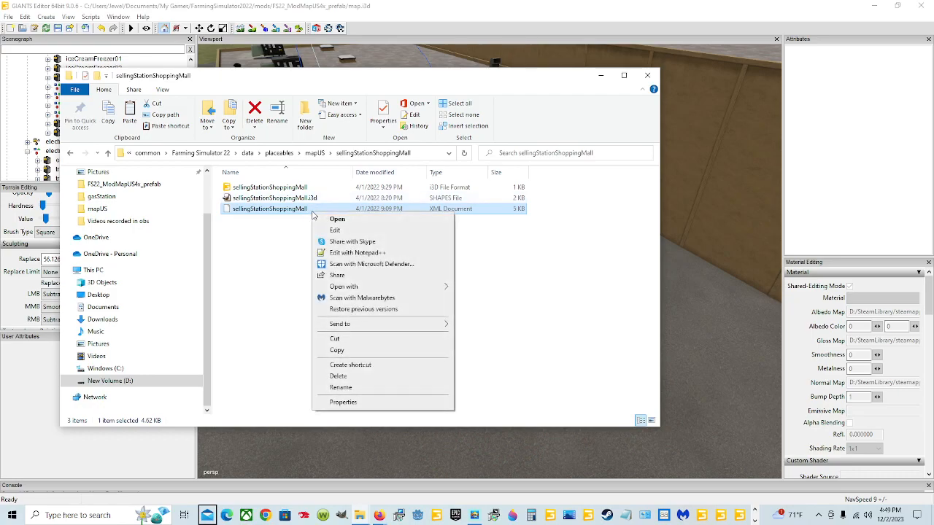
pyautogui.click(343, 252)
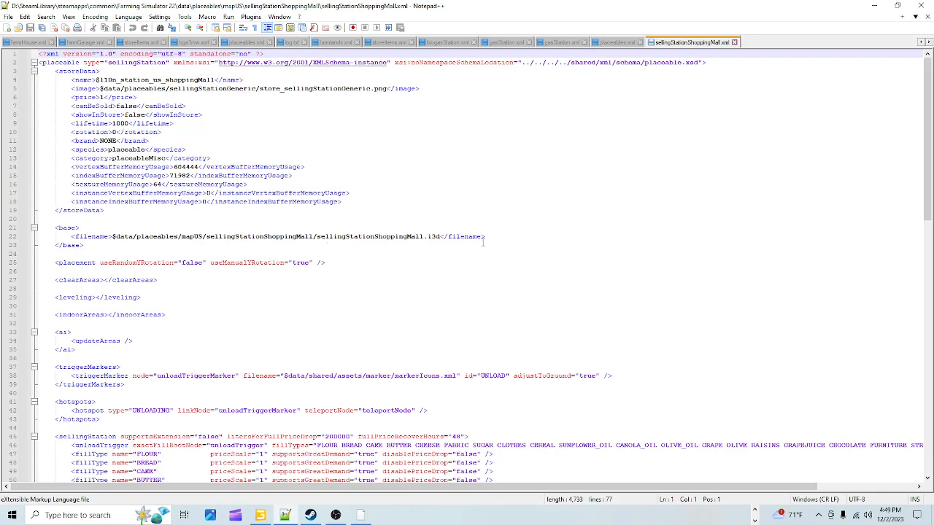
# - Examine the selling station XML's base i3D filename, unload trigger marker, fill types and i3D mappings
pyautogui.moveTo(486, 237); pyautogui.dragTo(35, 243)
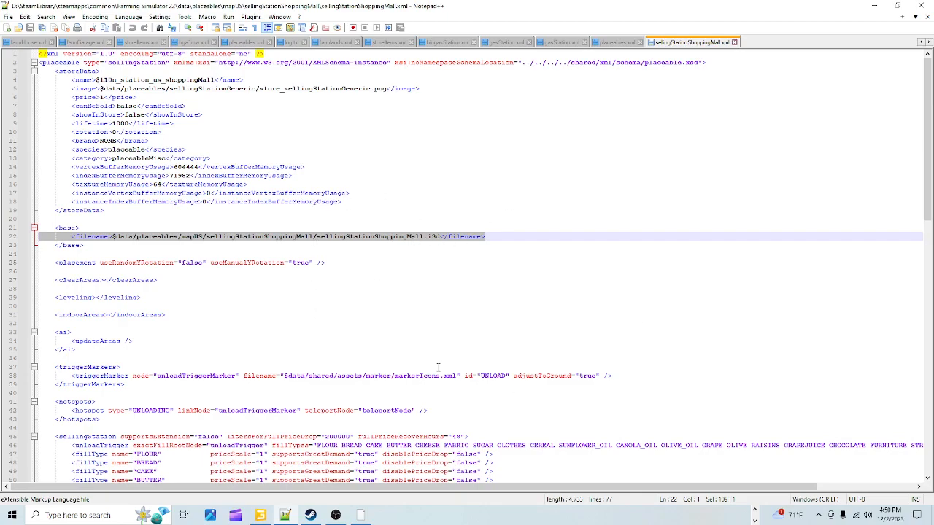
pyautogui.scroll(-2, 441, 327)
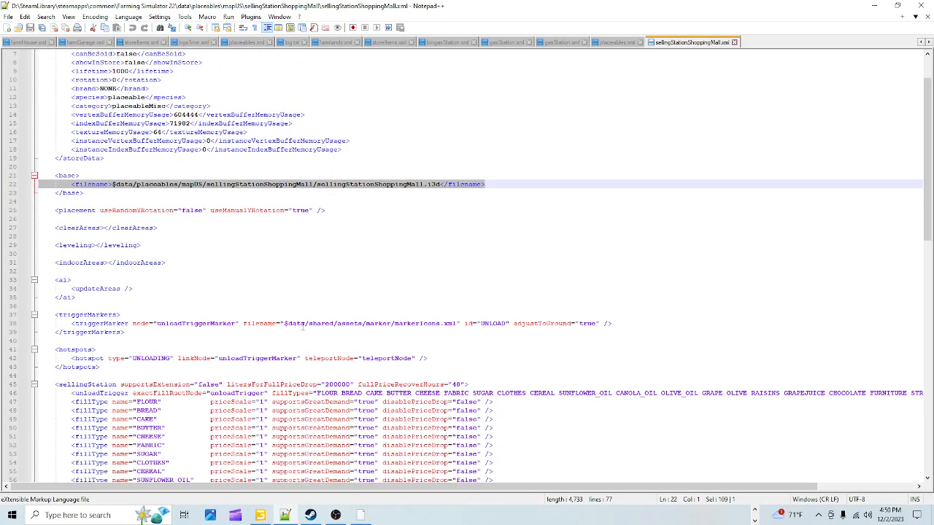
pyautogui.click(302, 324)
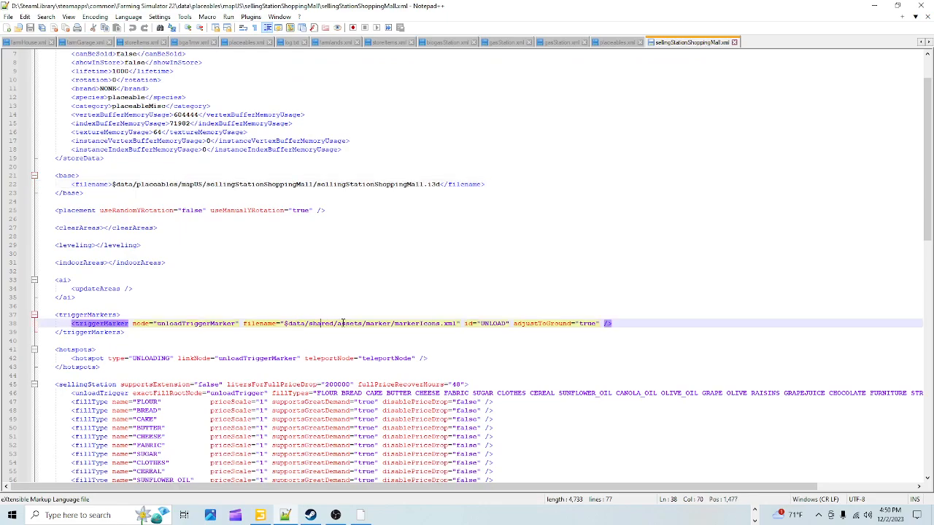
pyautogui.click(388, 324)
pyautogui.click(438, 324)
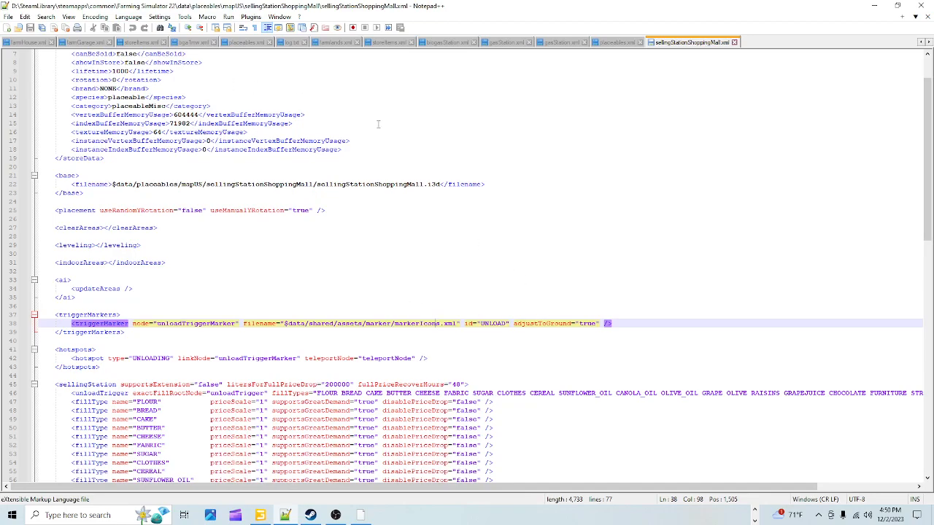
pyautogui.click(438, 184)
pyautogui.click(485, 323)
pyautogui.scroll(-6, 298, 183)
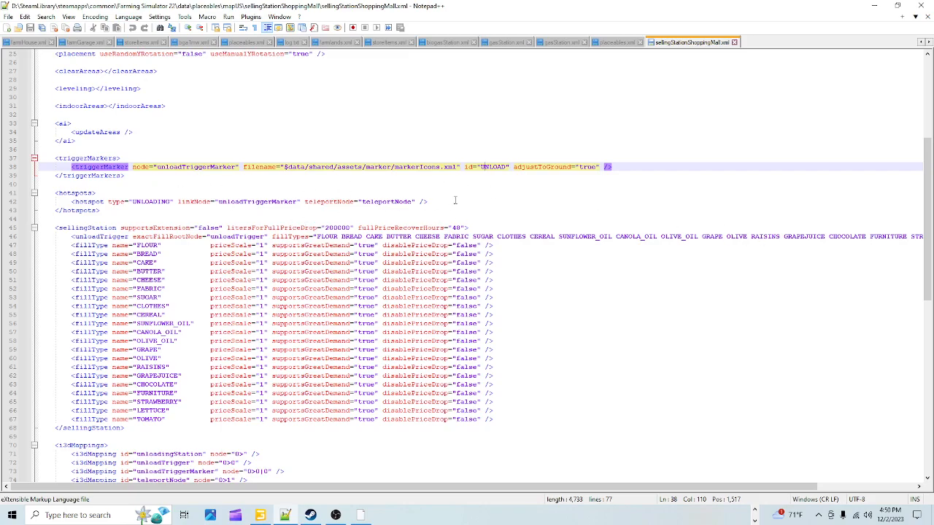
pyautogui.scroll(-5, 570, 312)
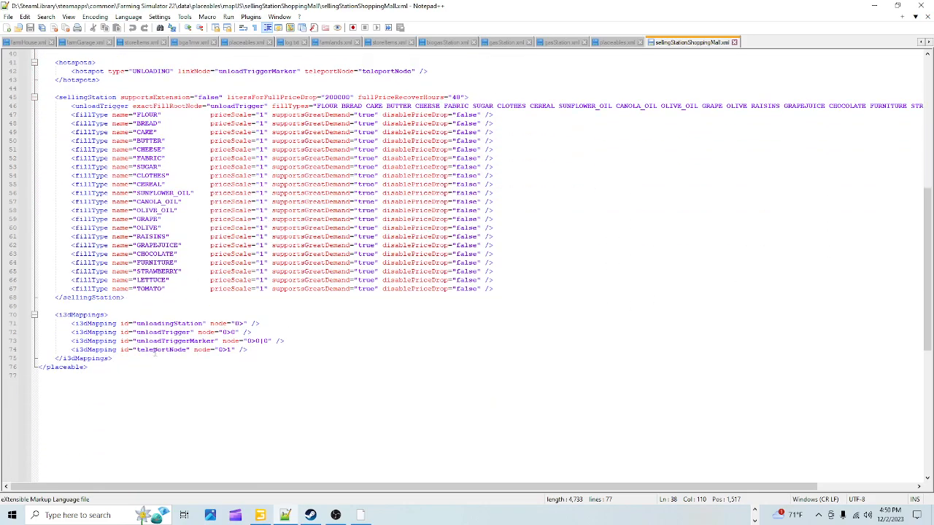
pyautogui.scroll(13, 560, 371)
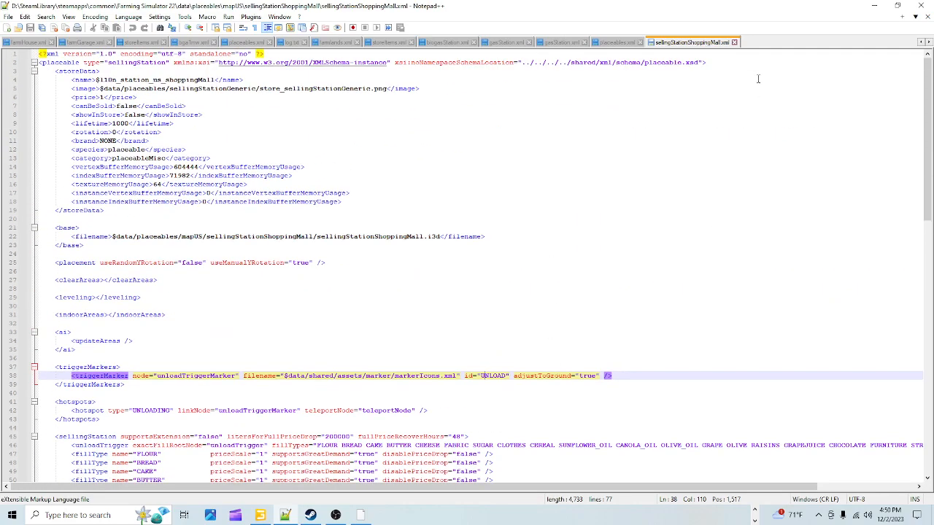
# - Close sellingStationShoppingMall.xml, select the matching i3D file in File Explorer, and return to GIANTS Editor
pyautogui.click(734, 42)
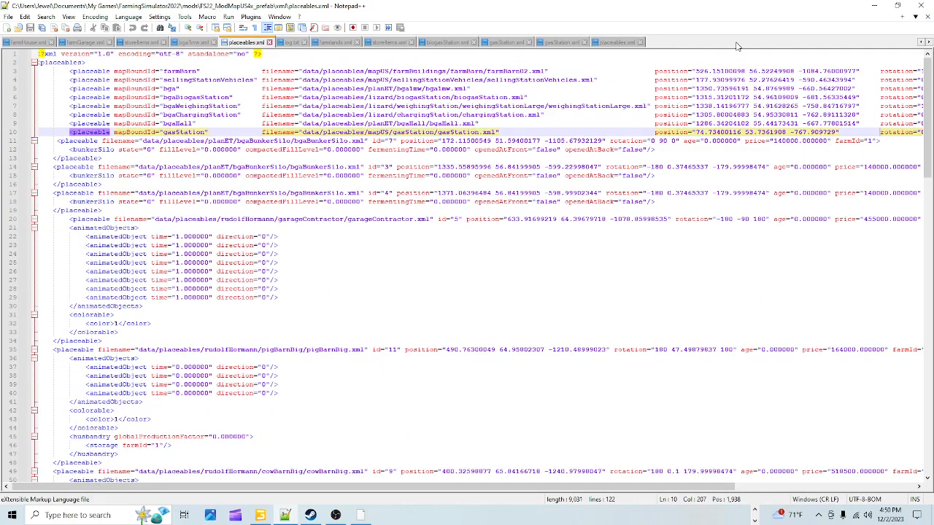
pyautogui.click(874, 6)
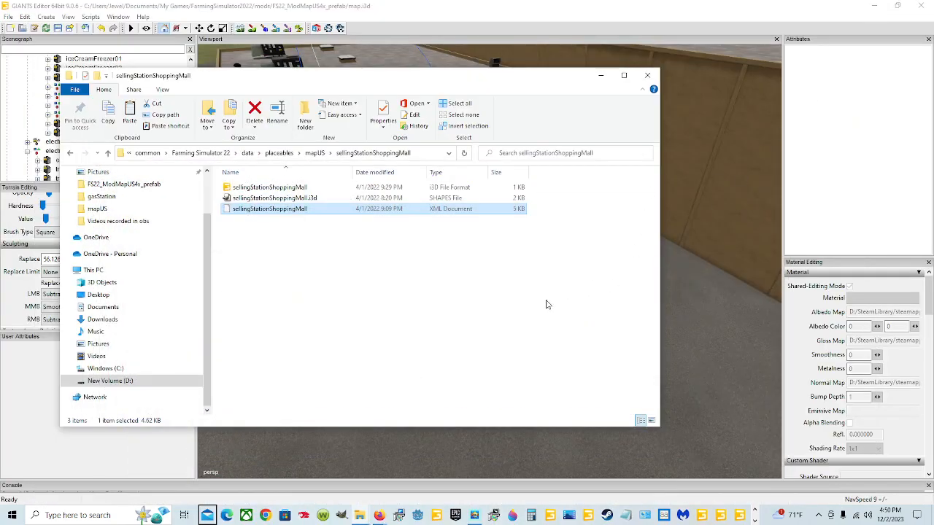
pyautogui.click(297, 189)
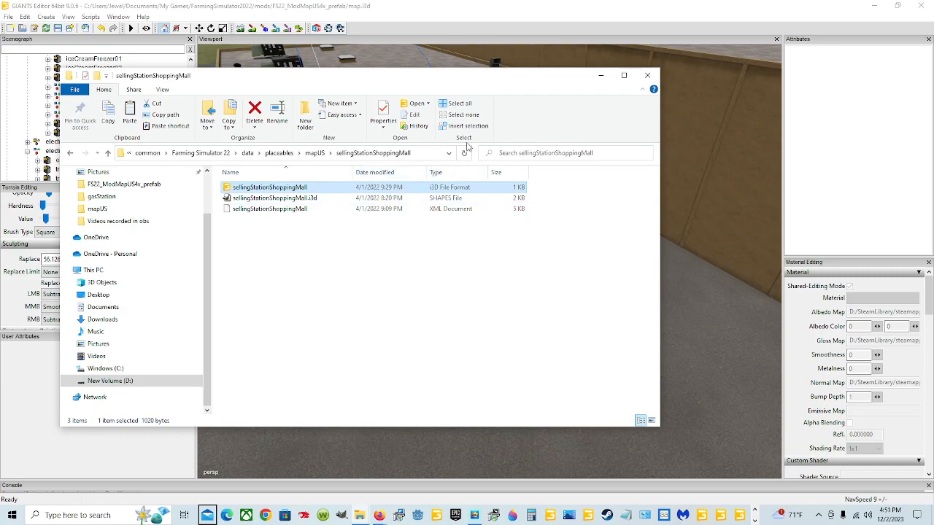
pyautogui.click(600, 76)
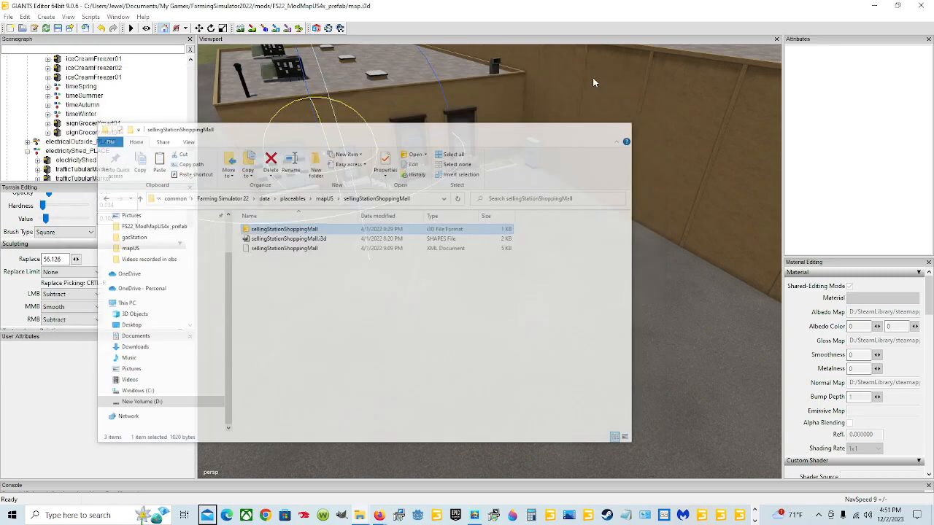
# - Start a file import and browse drive D: to SteamLibrary, steamapps, common, Farming Simulator 22
pyautogui.click(8, 16)
pyautogui.click(29, 125)
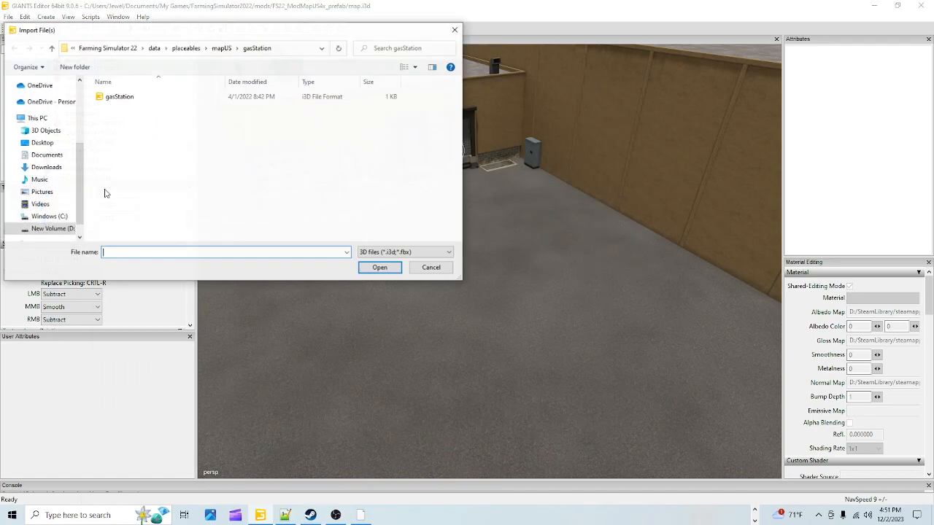
pyautogui.click(53, 229)
pyautogui.click(123, 191)
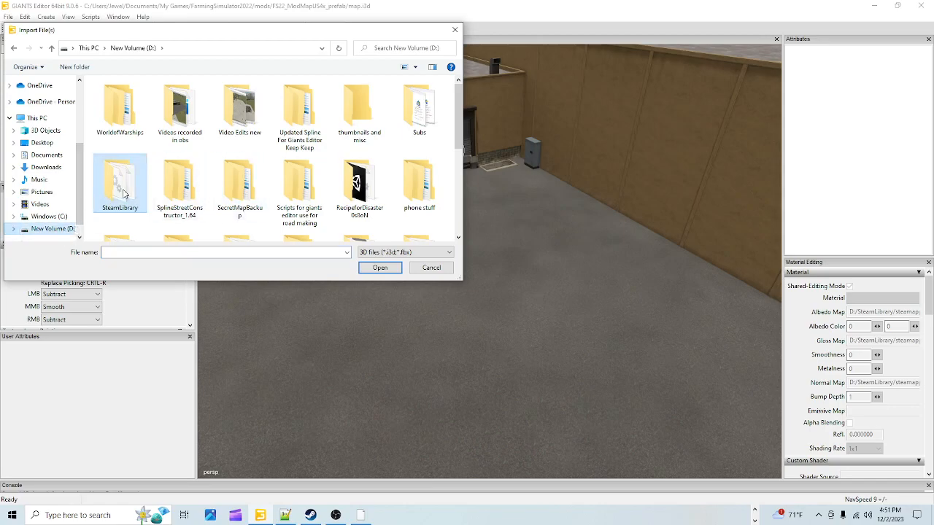
pyautogui.doubleClick(123, 193)
pyautogui.click(165, 100)
pyautogui.doubleClick(165, 100)
pyautogui.doubleClick(158, 100)
pyautogui.click(154, 172)
pyautogui.doubleClick(155, 175)
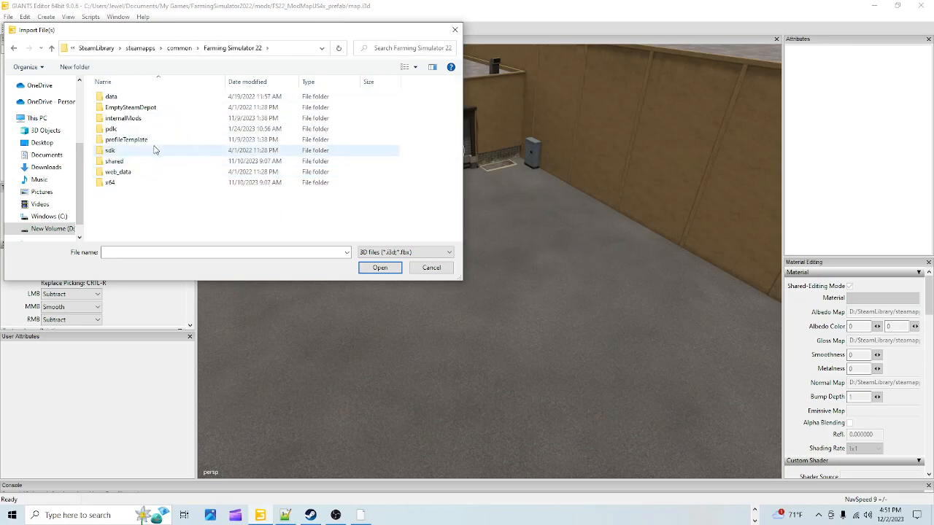
# - Import the sellingStationShoppingMall i3D file from data, placeables, mapUS, sellingStationShoppingMall
pyautogui.doubleClick(140, 98)
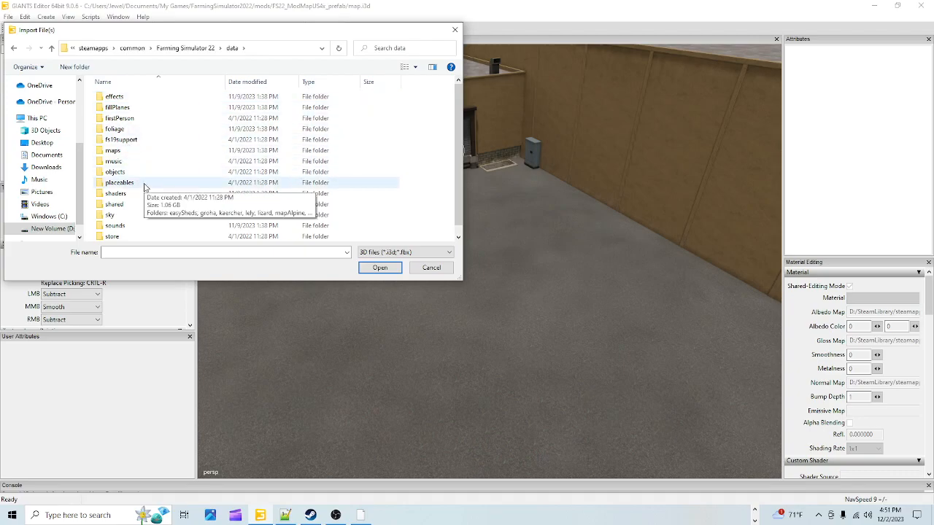
pyautogui.doubleClick(144, 184)
pyautogui.doubleClick(142, 171)
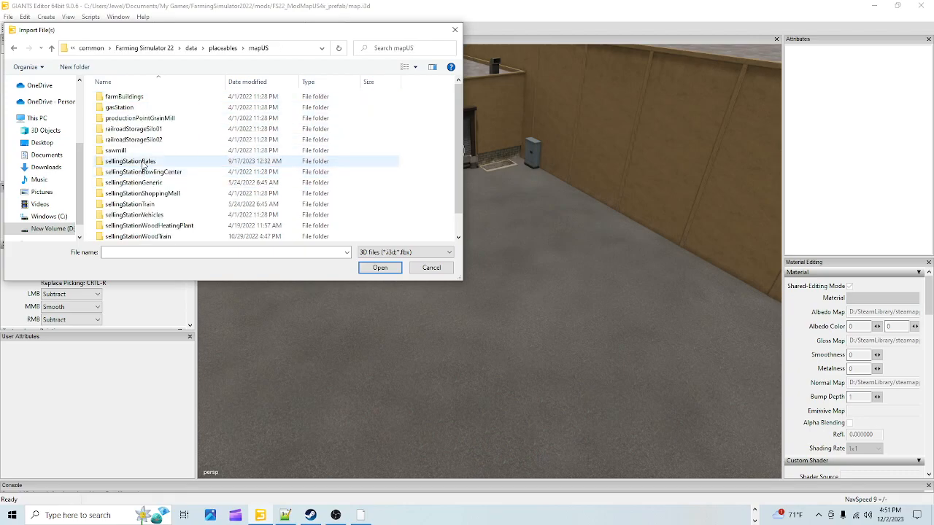
pyautogui.click(178, 193)
pyautogui.doubleClick(135, 196)
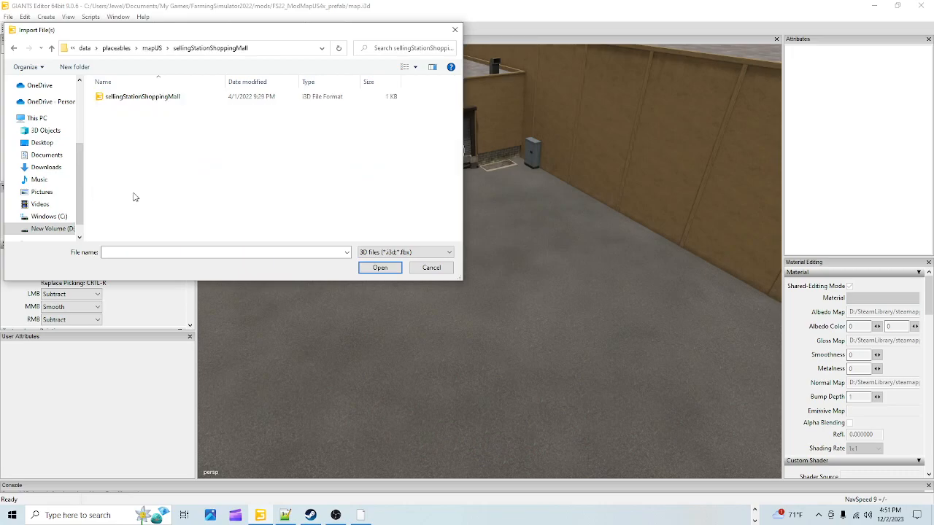
pyautogui.click(154, 99)
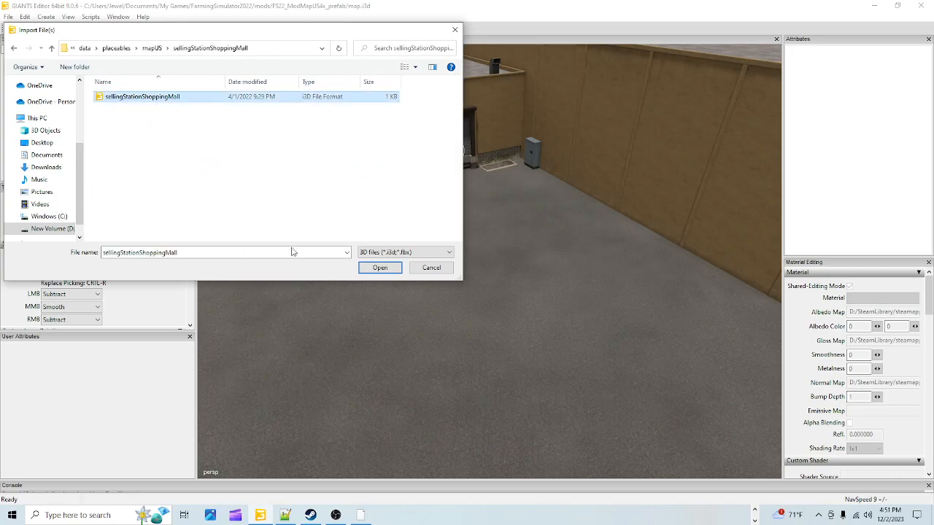
pyautogui.click(373, 268)
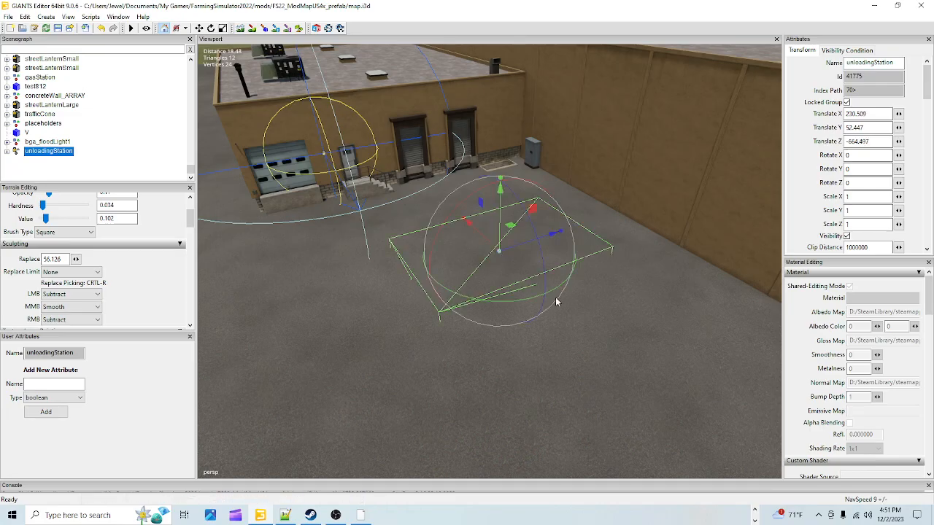
# - Rotate the imported unloadingStation about its vertical axis beside the loading docks and set Rotate Y to -90
pyautogui.keyDown('alt'); pyautogui.moveTo(488, 386); pyautogui.dragTo(538, 260, button='right'); pyautogui.keyUp('alt')
pyautogui.keyDown('alt'); pyautogui.moveTo(538, 259); pyautogui.dragTo(494, 251); pyautogui.keyUp('alt')
pyautogui.keyDown('alt'); pyautogui.moveTo(494, 251); pyautogui.dragTo(472, 374, button='right'); pyautogui.keyUp('alt')
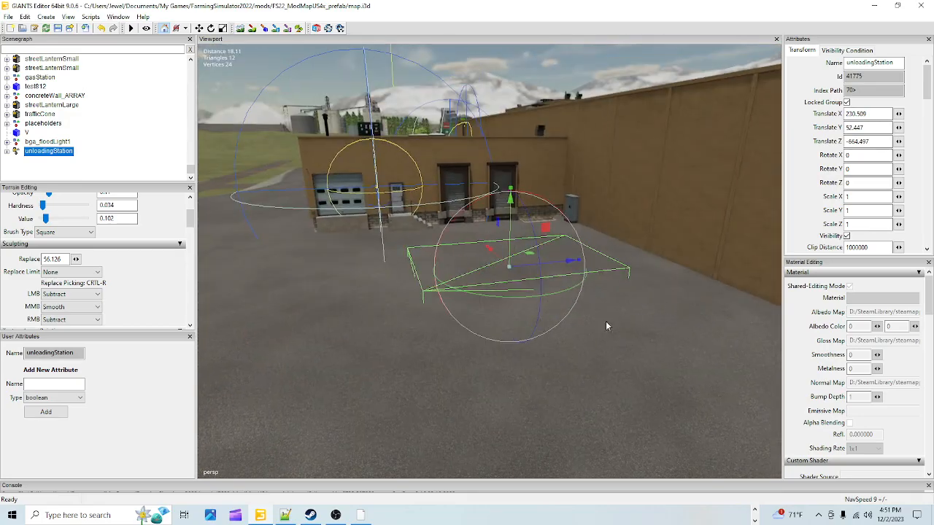
pyautogui.keyDown('alt'); pyautogui.moveTo(438, 402); pyautogui.dragTo(536, 293, button='right'); pyautogui.keyUp('alt')
pyautogui.keyDown('alt'); pyautogui.moveTo(471, 318); pyautogui.dragTo(623, 284); pyautogui.keyUp('alt')
pyautogui.keyDown('alt'); pyautogui.moveTo(623, 284); pyautogui.dragTo(501, 397, button='right'); pyautogui.keyUp('alt')
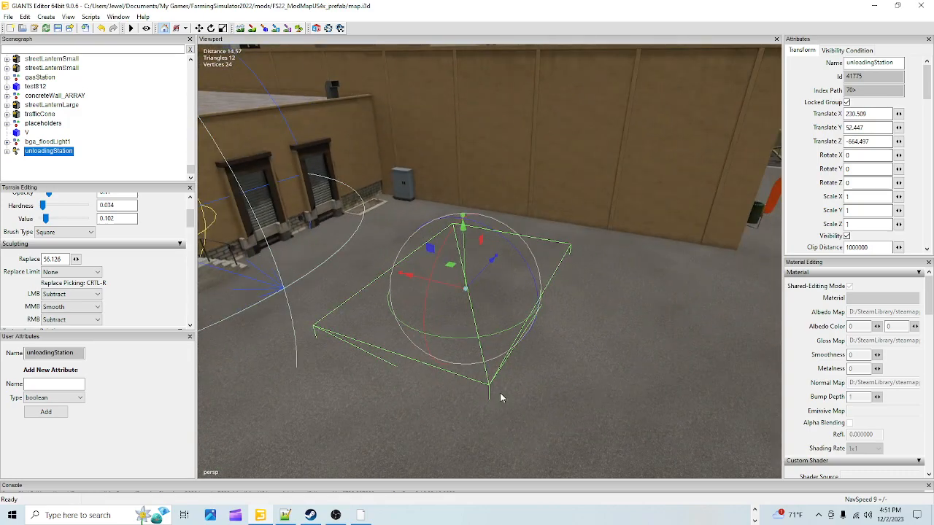
pyautogui.keyDown('alt'); pyautogui.moveTo(500, 398); pyautogui.dragTo(366, 419); pyautogui.keyUp('alt')
pyautogui.keyDown('alt'); pyautogui.moveTo(366, 418); pyautogui.dragTo(428, 365, button='right'); pyautogui.keyUp('alt')
pyautogui.keyDown('alt'); pyautogui.moveTo(427, 364); pyautogui.dragTo(425, 428); pyautogui.keyUp('alt')
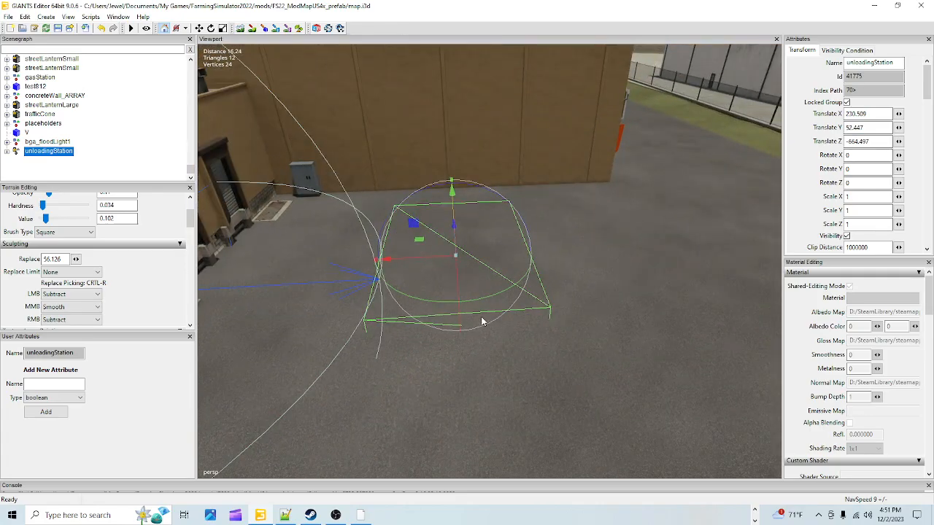
pyautogui.moveTo(488, 303); pyautogui.dragTo(424, 260)
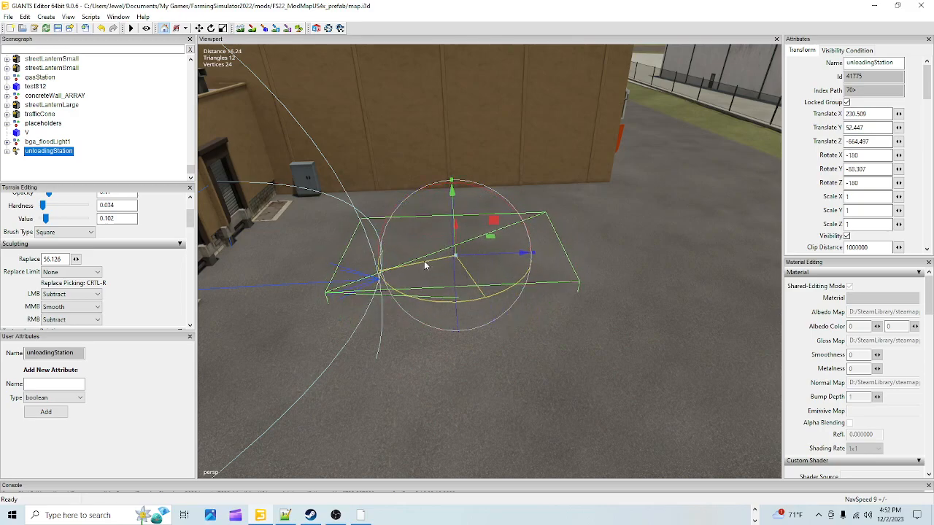
pyautogui.moveTo(868, 170); pyautogui.dragTo(756, 175)
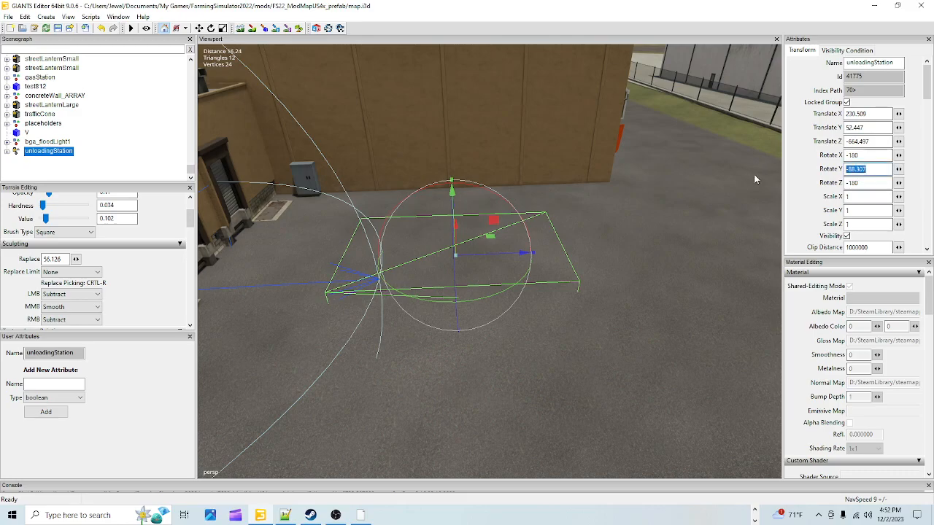
pyautogui.write('-90')
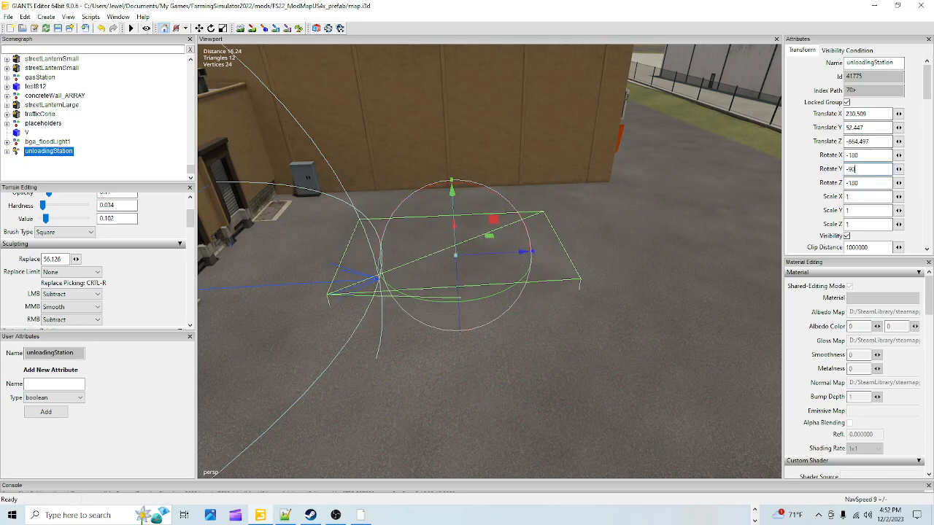
# - Move the unloadingStation sideways toward the long wall, to a Translate Z of about -663.35
pyautogui.keyDown('alt'); pyautogui.moveTo(630, 348); pyautogui.dragTo(633, 338); pyautogui.keyUp('alt')
pyautogui.keyDown('alt'); pyautogui.moveTo(584, 350); pyautogui.dragTo(588, 276, button='right'); pyautogui.keyUp('alt')
pyautogui.keyDown('alt'); pyautogui.moveTo(587, 276); pyautogui.dragTo(348, 325); pyautogui.keyUp('alt')
pyautogui.keyDown('alt'); pyautogui.moveTo(348, 325); pyautogui.dragTo(449, 337, button='right'); pyautogui.keyUp('alt')
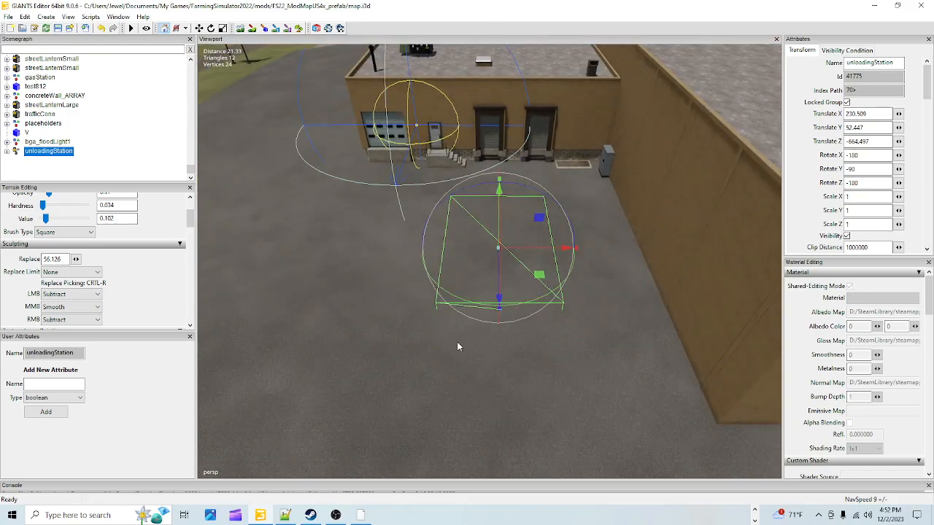
pyautogui.moveTo(537, 252); pyautogui.dragTo(558, 248)
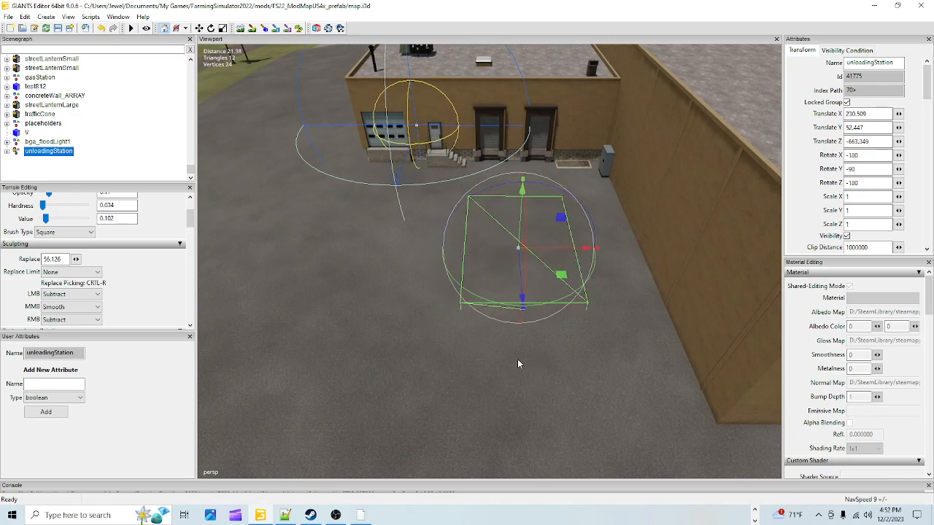
# - Raise the unloadingStation above the pavement to a Translate Y of about 52.93
pyautogui.scroll(10, 520, 364)
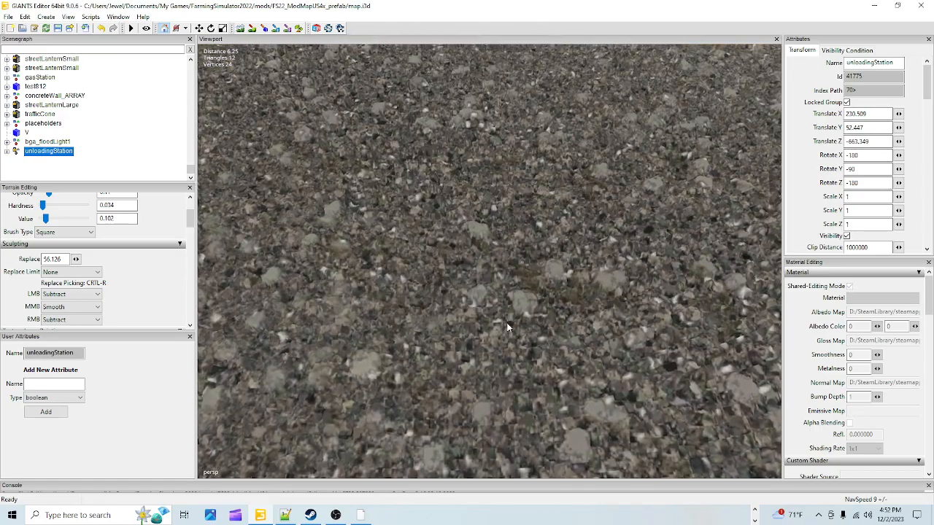
pyautogui.keyDown('alt'); pyautogui.moveTo(508, 325); pyautogui.dragTo(520, 261); pyautogui.keyUp('alt')
pyautogui.scroll(1, 504, 311)
pyautogui.keyDown('alt'); pyautogui.moveTo(495, 330); pyautogui.dragTo(423, 283); pyautogui.keyUp('alt')
pyautogui.scroll(-4, 476, 300)
pyautogui.scroll(2, 470, 308)
pyautogui.scroll(-2, 472, 312)
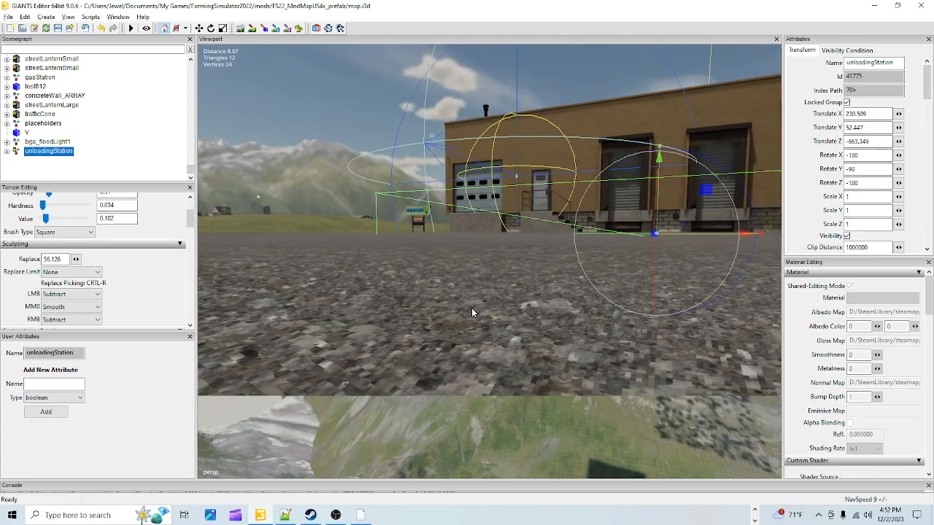
pyautogui.scroll(-1, 472, 313)
pyautogui.keyDown('alt'); pyautogui.moveTo(473, 314); pyautogui.dragTo(526, 326); pyautogui.keyUp('alt')
pyautogui.scroll(-2, 535, 327)
pyautogui.scroll(5, 527, 326)
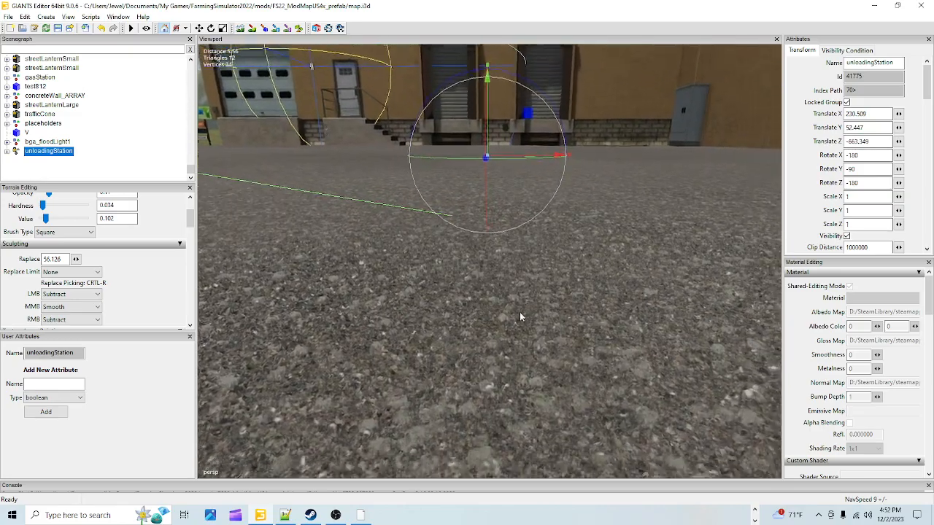
pyautogui.scroll(-5, 519, 315)
pyautogui.moveTo(491, 172); pyautogui.dragTo(490, 157)
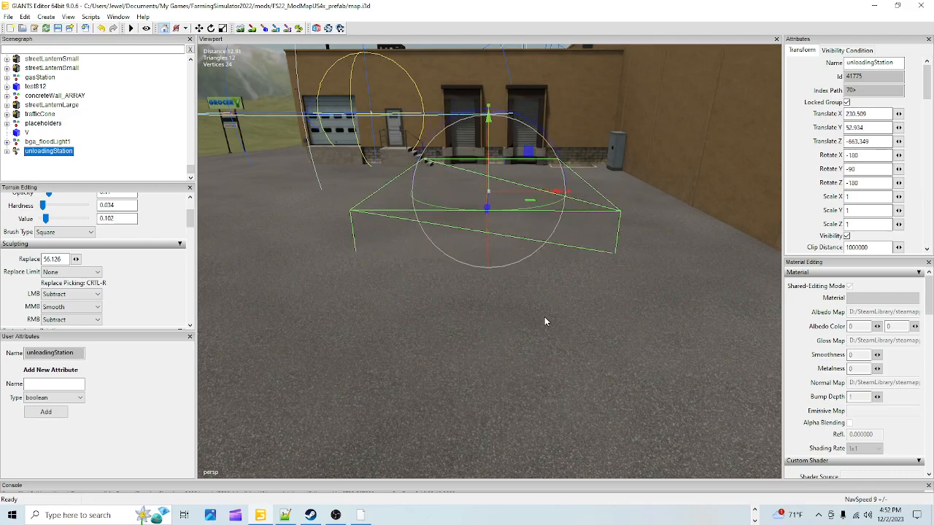
pyautogui.keyDown('alt'); pyautogui.moveTo(543, 327); pyautogui.dragTo(529, 359); pyautogui.keyUp('alt')
pyautogui.keyDown('alt'); pyautogui.moveTo(528, 359); pyautogui.dragTo(468, 371, button='right'); pyautogui.keyUp('alt')
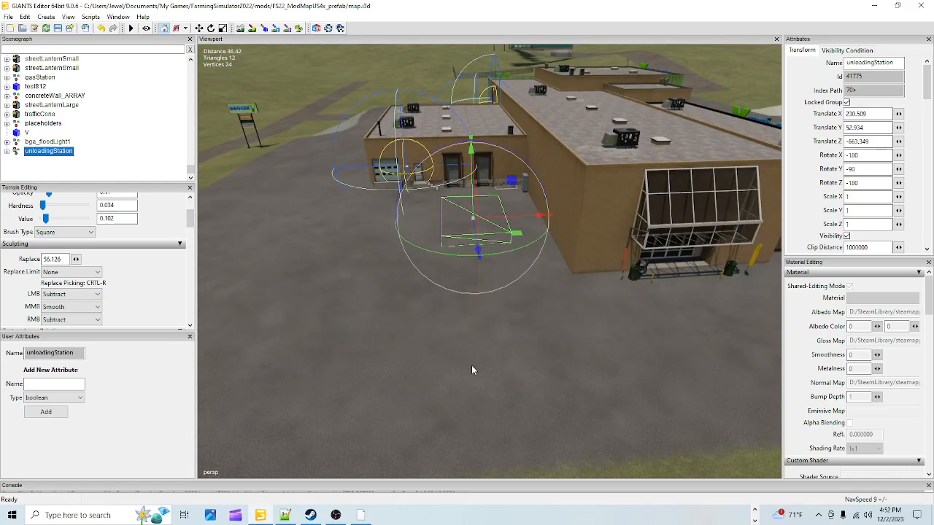
pyautogui.keyDown('alt'); pyautogui.moveTo(471, 370); pyautogui.dragTo(455, 398); pyautogui.keyUp('alt')
pyautogui.keyDown('alt'); pyautogui.moveTo(455, 398); pyautogui.dragTo(546, 293, button='right'); pyautogui.keyUp('alt')
pyautogui.keyDown('alt'); pyautogui.moveTo(545, 287); pyautogui.dragTo(541, 370); pyautogui.keyUp('alt')
pyautogui.keyDown('alt'); pyautogui.moveTo(541, 371); pyautogui.dragTo(519, 376, button='right'); pyautogui.keyUp('alt')
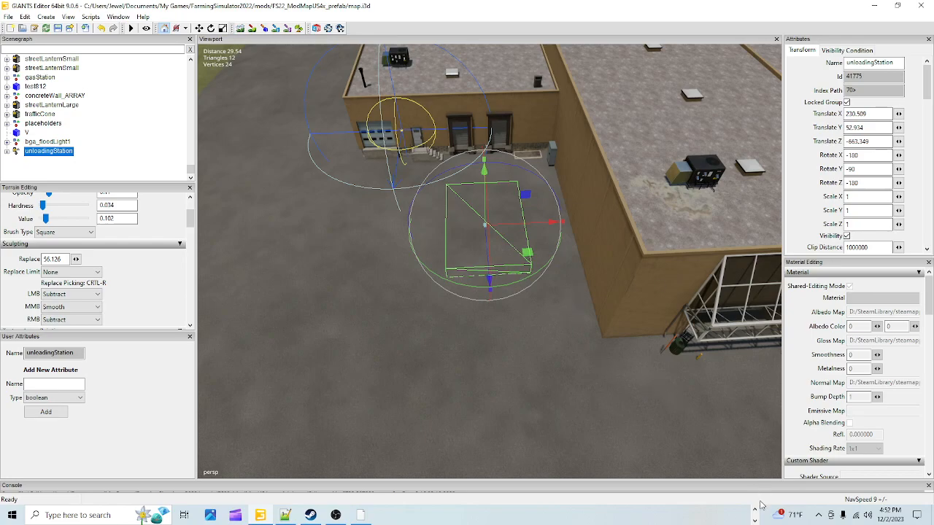
# - Switch to File Explorer and browse drive D to SteamLibrary, steamapps, common, Farming Simulator 22, data, maps, mapUS
pyautogui.moveTo(360, 515)
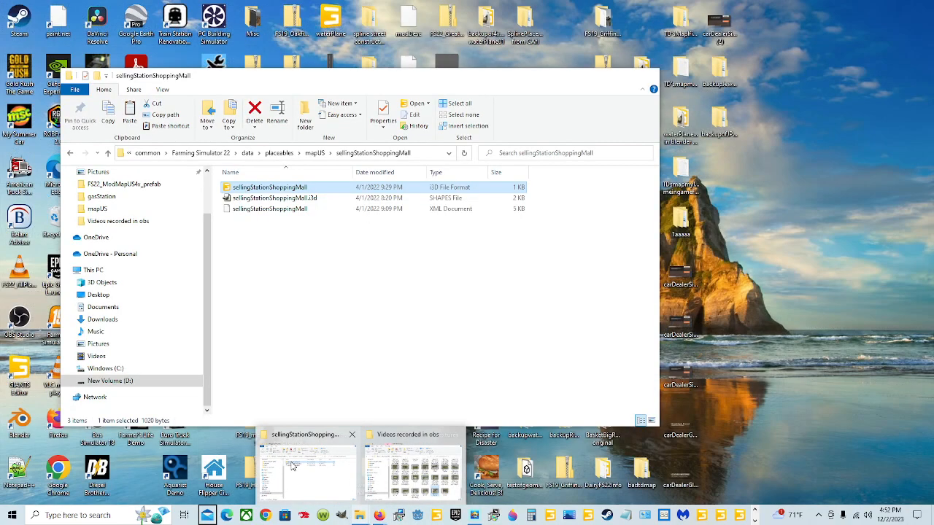
pyautogui.click(291, 467)
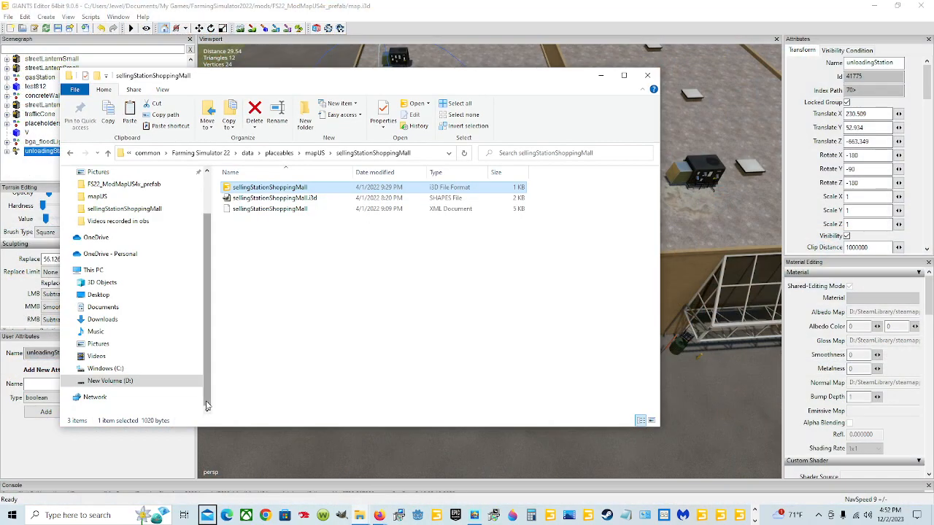
pyautogui.click(182, 381)
pyautogui.doubleClick(432, 321)
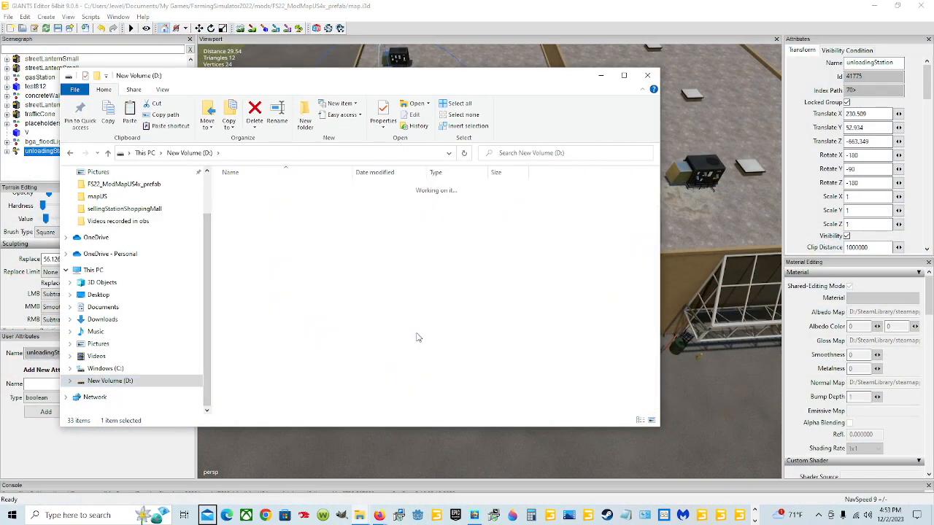
pyautogui.doubleClick(271, 188)
pyautogui.doubleClick(274, 188)
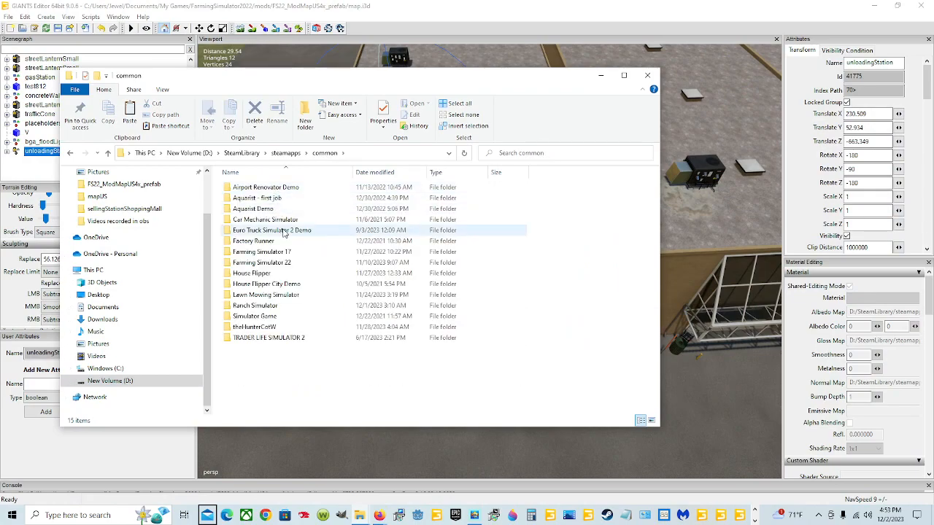
pyautogui.doubleClick(270, 257)
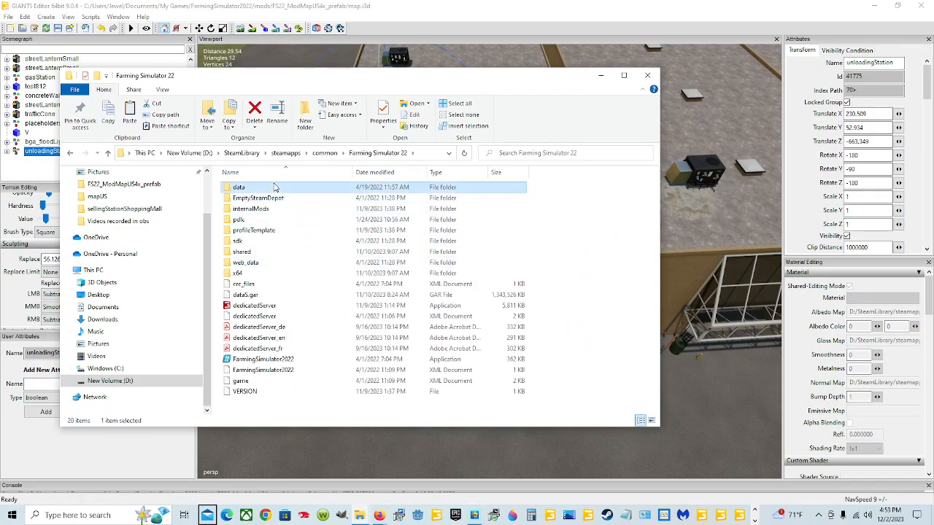
pyautogui.doubleClick(281, 187)
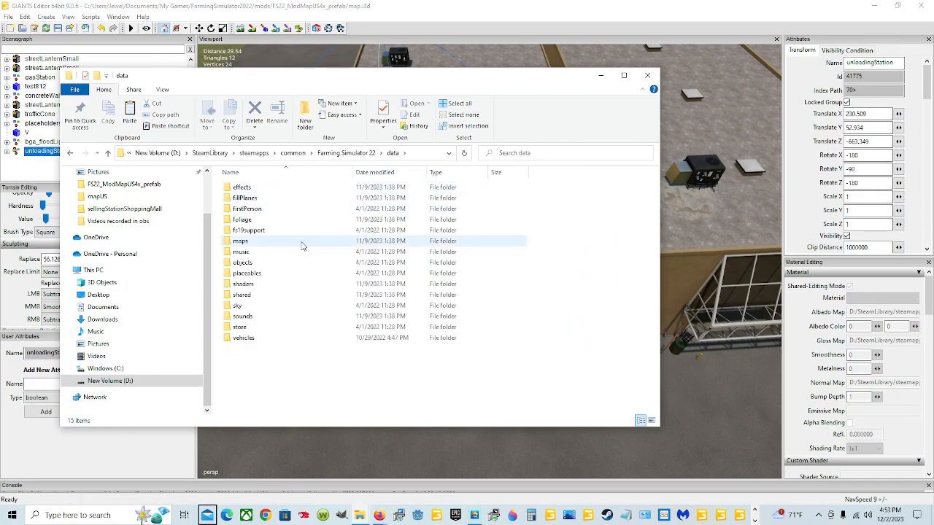
pyautogui.doubleClick(283, 241)
pyautogui.doubleClick(281, 212)
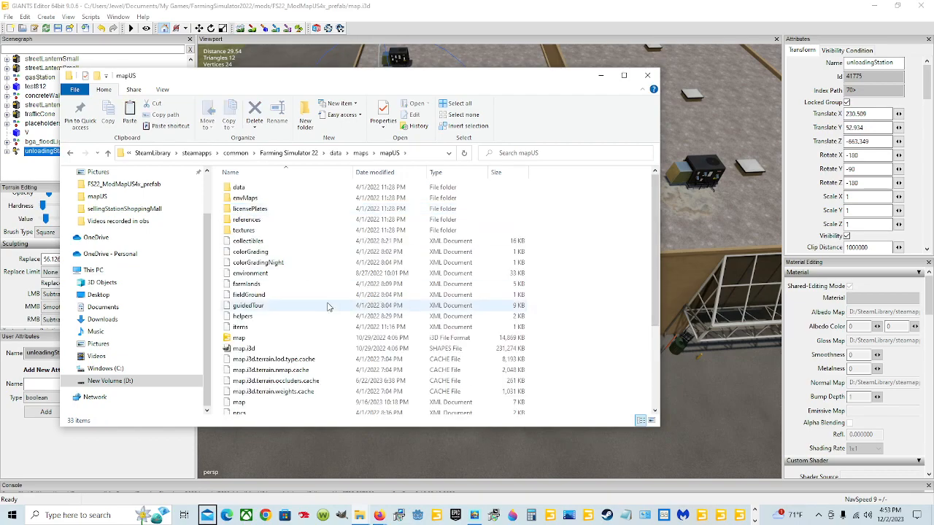
# - Open the placeables XML file from the base game's mapUS folder in Notepad++
pyautogui.scroll(-4, 283, 376)
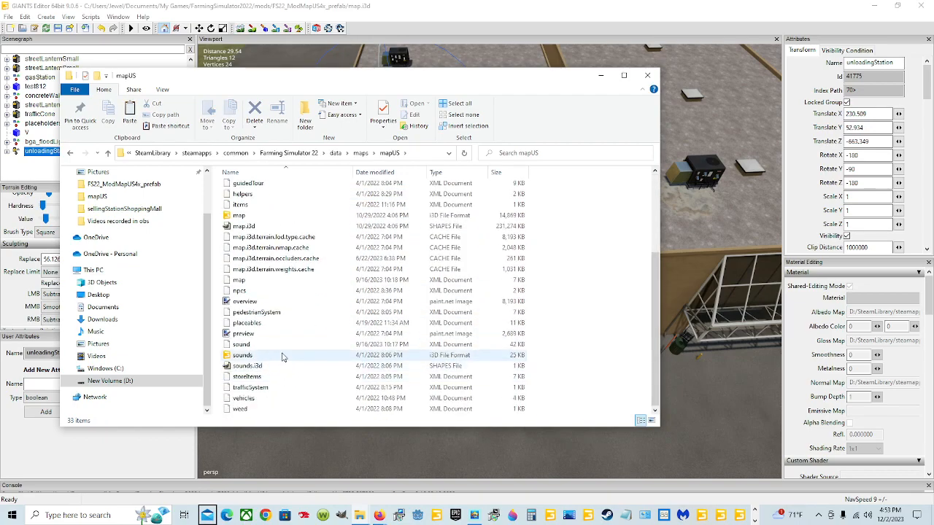
pyautogui.click(286, 326)
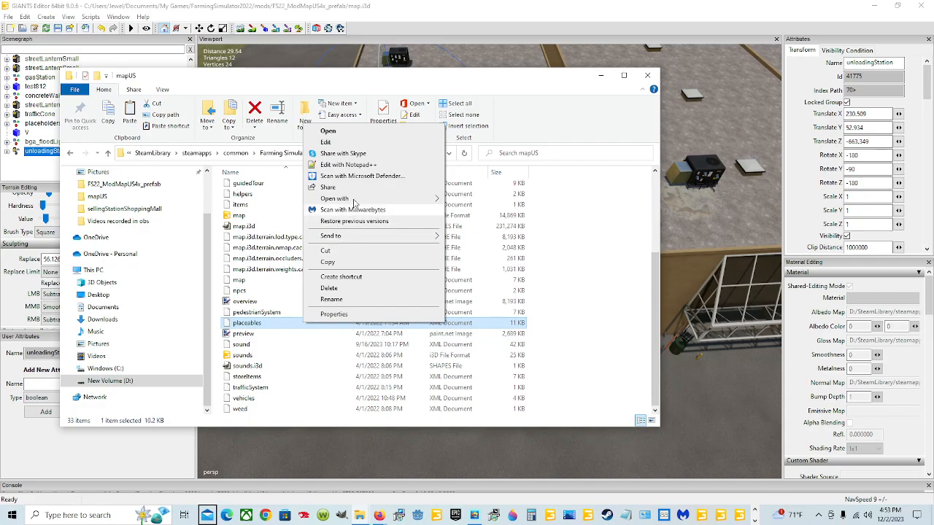
pyautogui.click(348, 165)
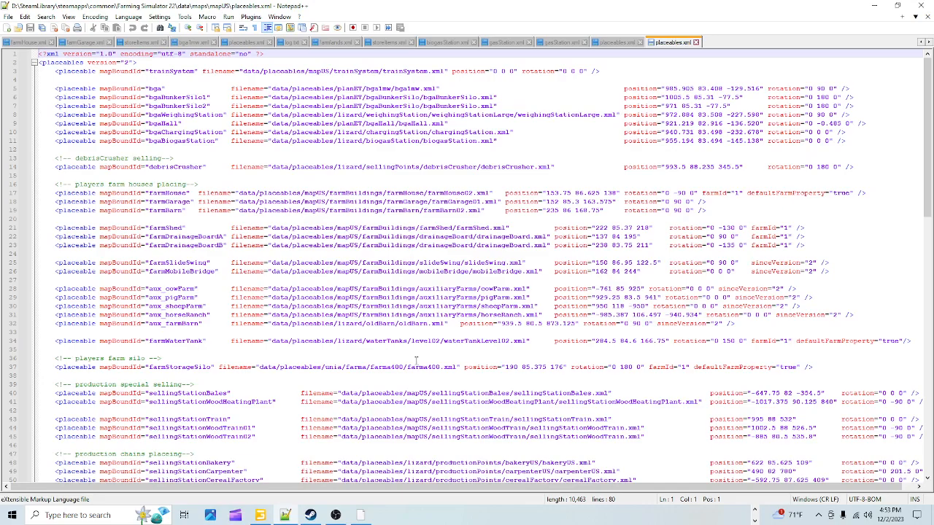
# - Copy the whole sellingStationShoppingMall placeable line from the selling stations section of the base game's placeables.xml
pyautogui.scroll(-3, 451, 228)
pyautogui.scroll(-2, 447, 210)
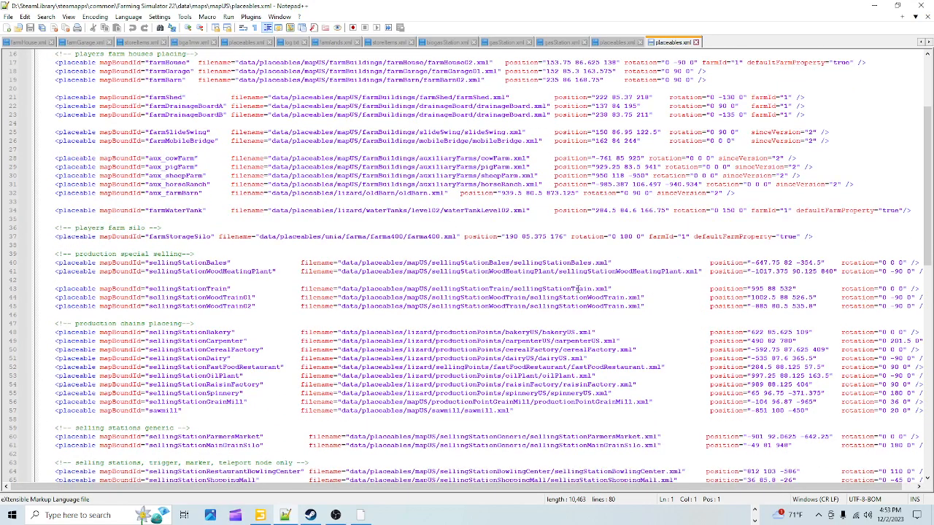
pyautogui.scroll(-3, 575, 288)
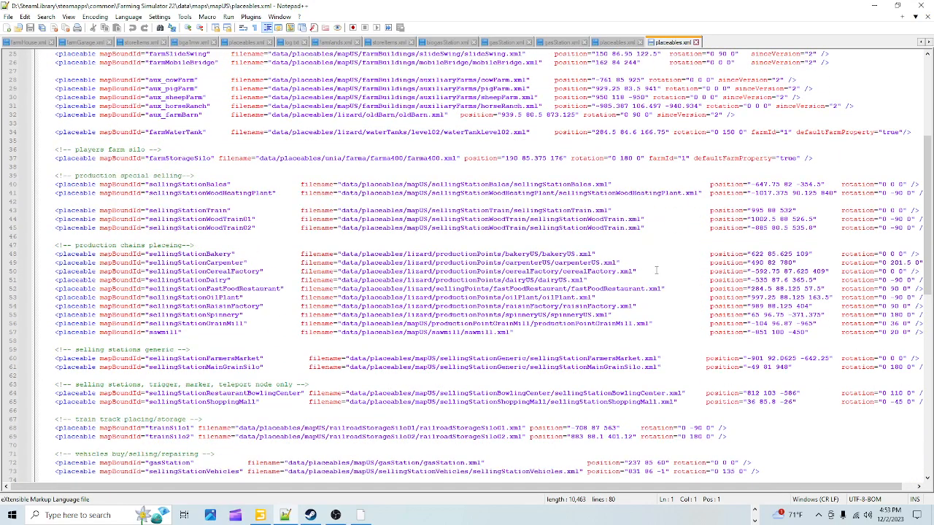
pyautogui.scroll(-2, 656, 270)
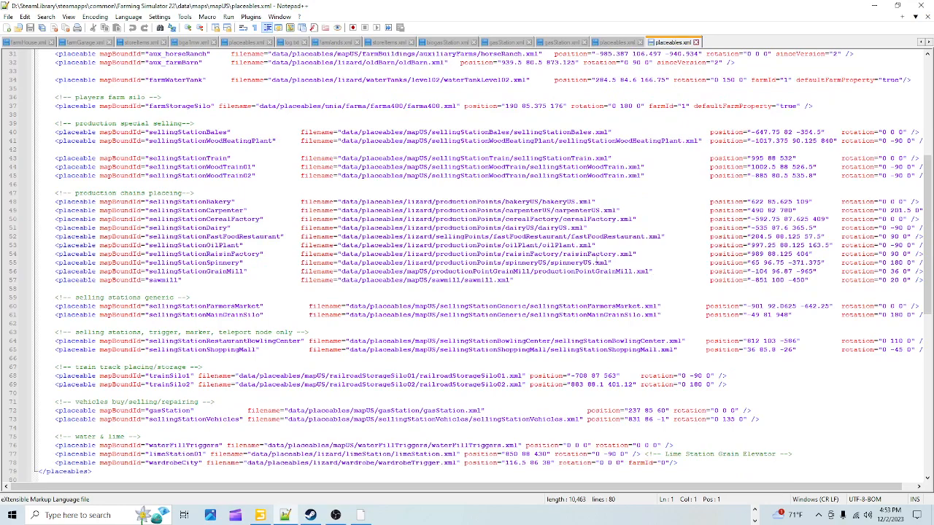
pyautogui.scroll(-7, 574, 258)
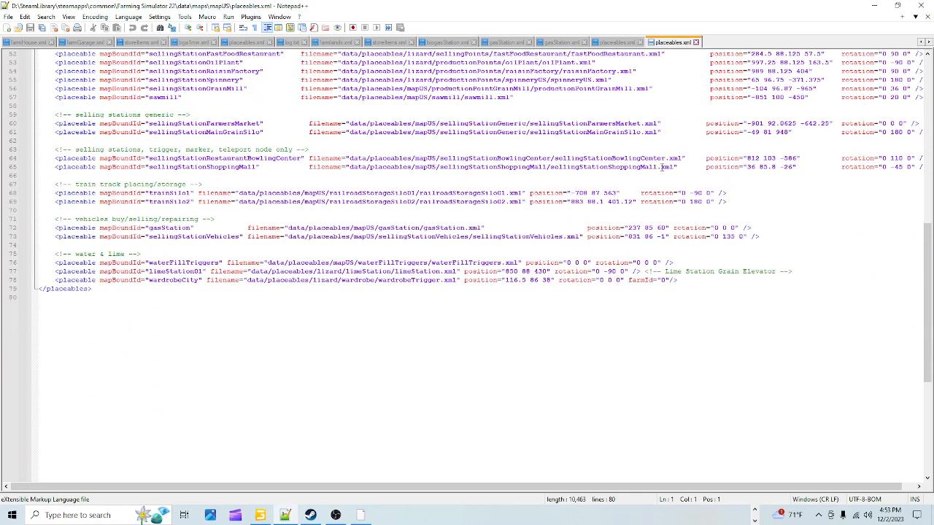
pyautogui.tripleClick(662, 167)
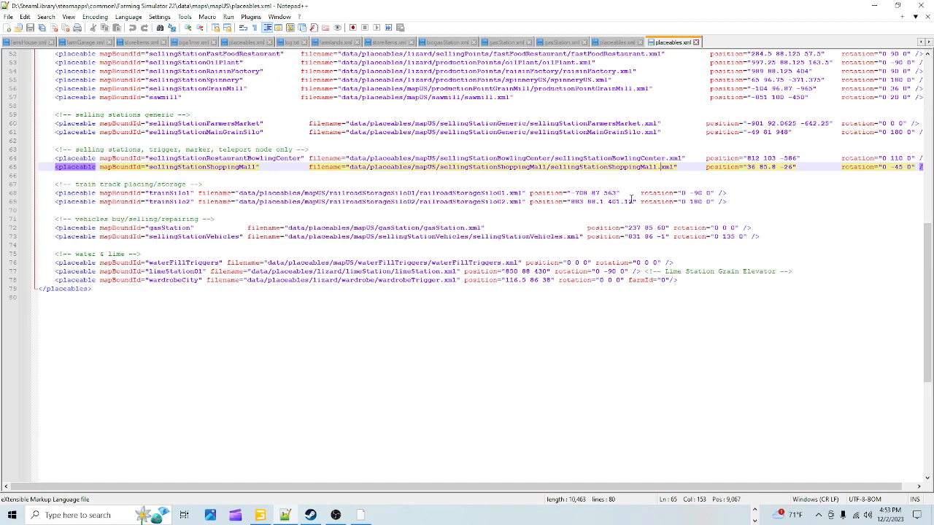
pyautogui.moveTo(544, 487); pyautogui.dragTo(697, 487)
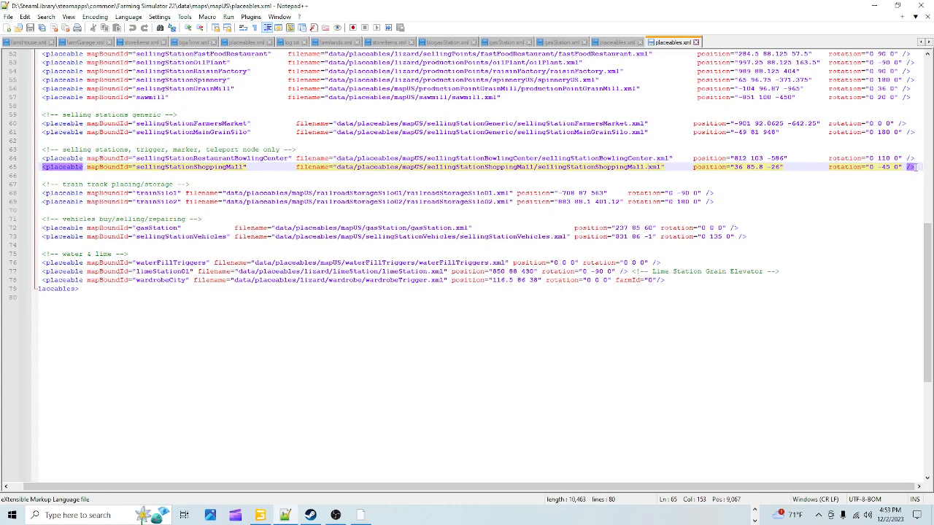
pyautogui.moveTo(916, 167); pyautogui.dragTo(30, 168)
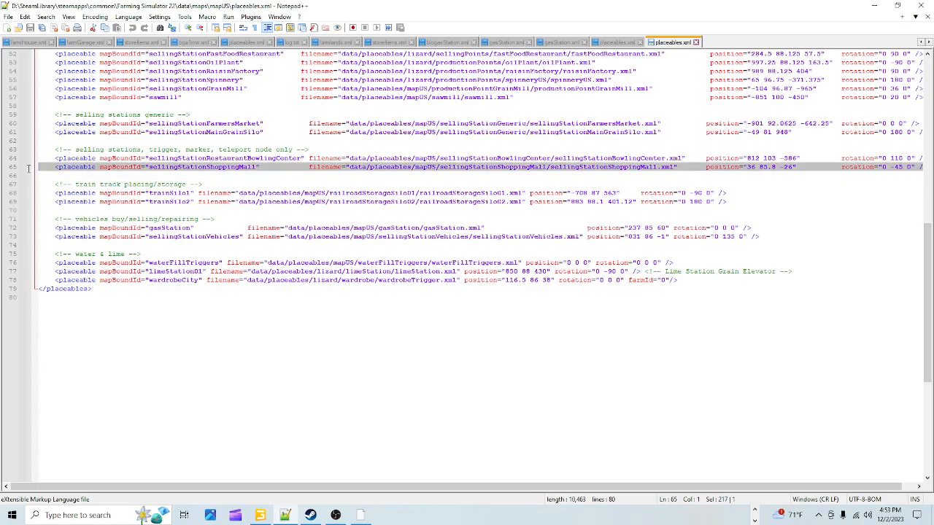
pyautogui.rightClick(53, 169)
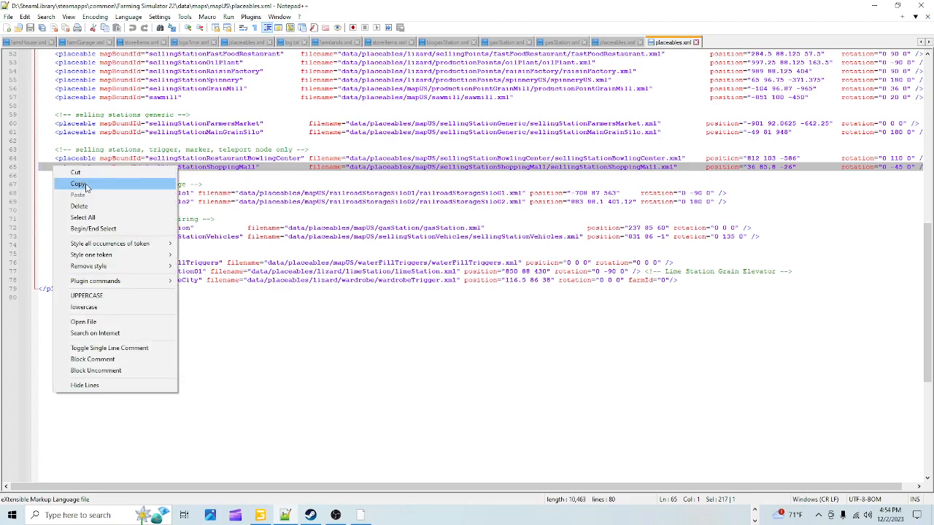
pyautogui.click(80, 184)
pyautogui.click(589, 184)
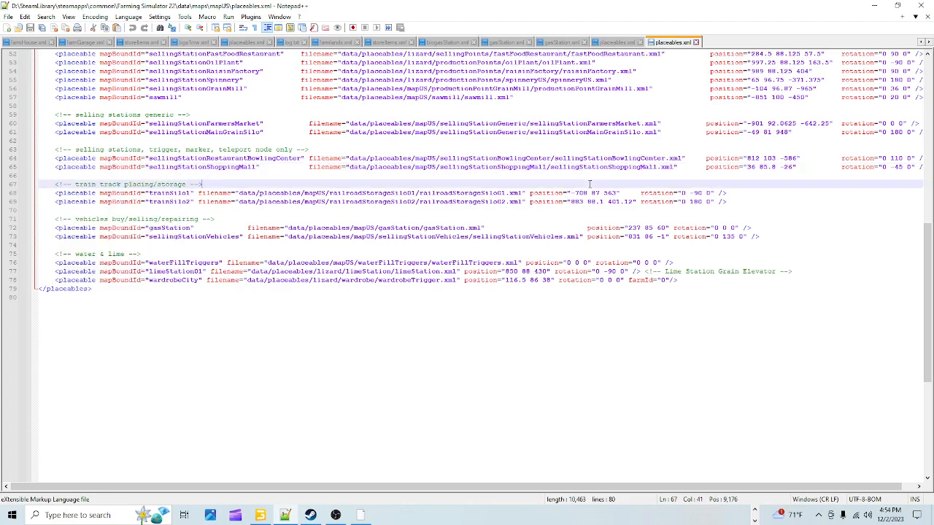
# - Close the base game's placeables.xml and open the storeItems XML file from the same mapUS folder in Notepad++
pyautogui.click(697, 42)
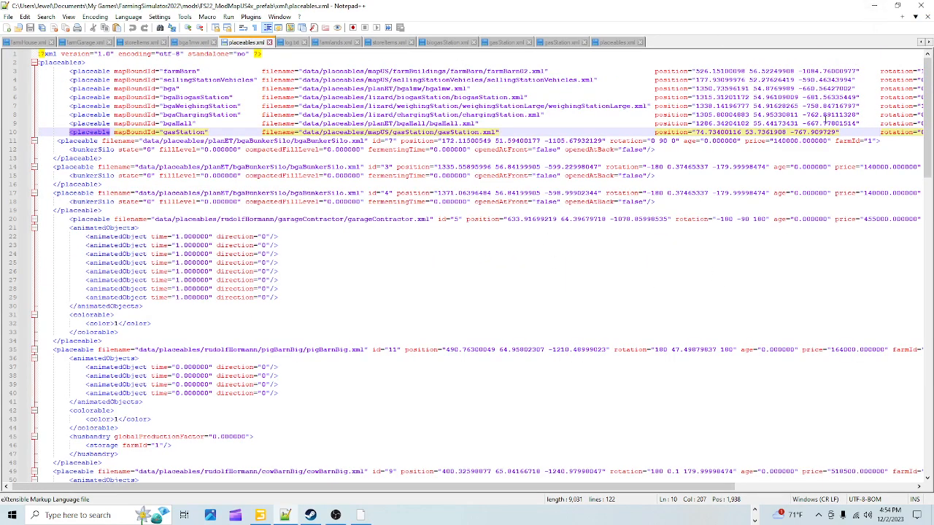
pyautogui.click(874, 5)
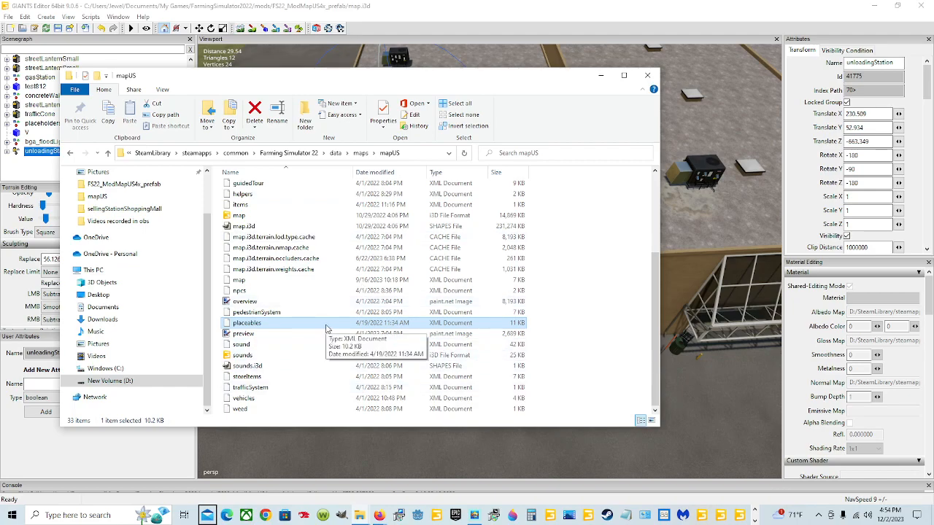
pyautogui.click(294, 377)
pyautogui.rightClick(293, 383)
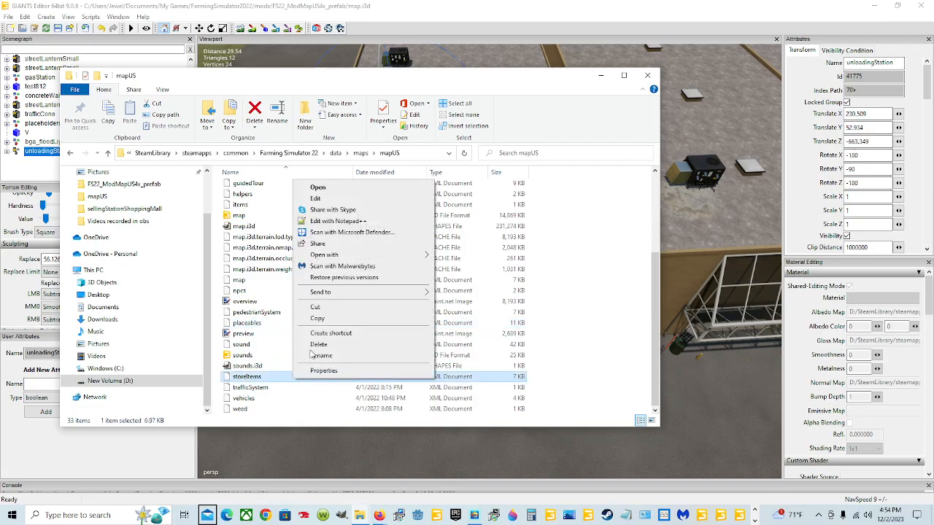
pyautogui.click(328, 222)
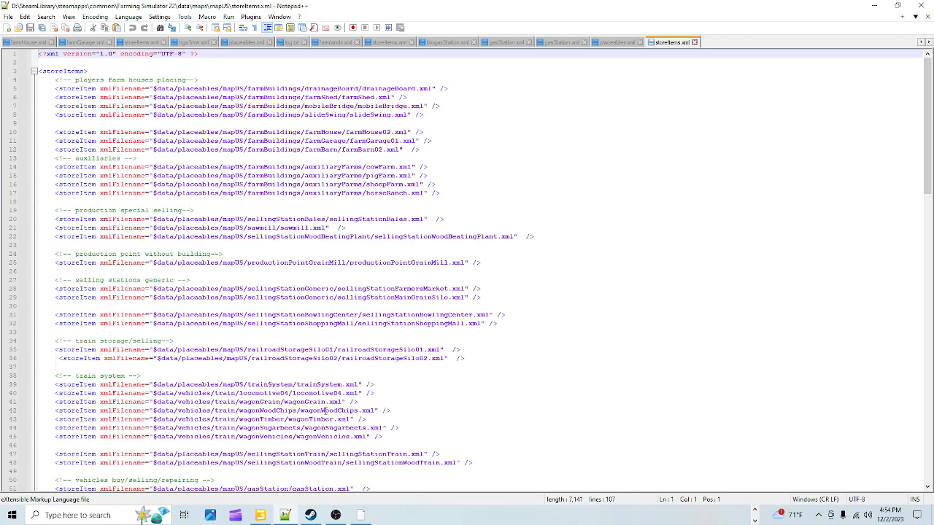
# - In the other File Explorer window, browse to Documents, My Games, FarmingSimulator2022, mods, FS22_ModMapUS4x_prefab
pyautogui.click(754, 513)
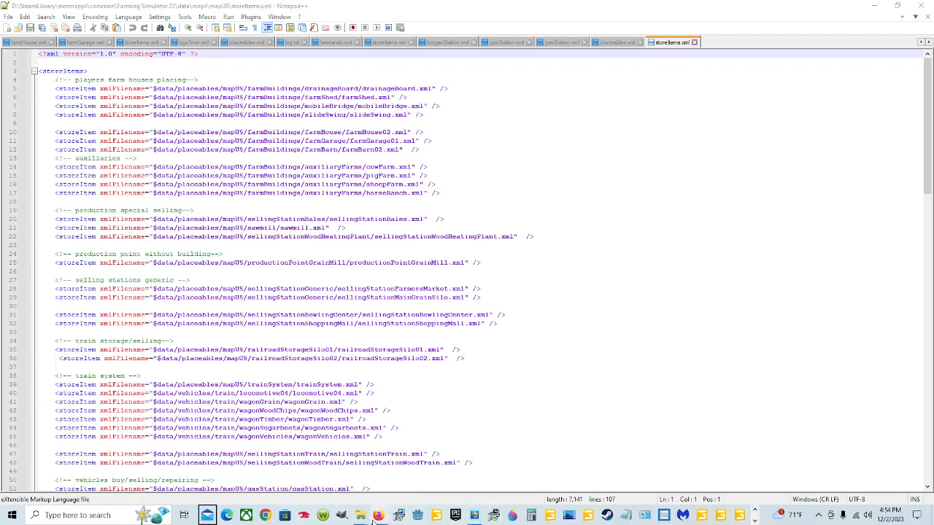
pyautogui.moveTo(361, 518)
pyautogui.click(387, 474)
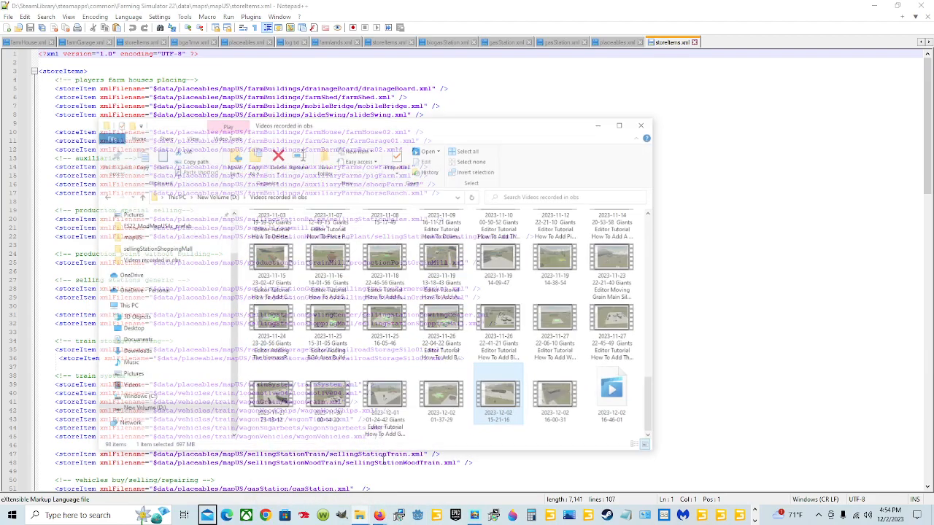
pyautogui.scroll(2, 143, 244)
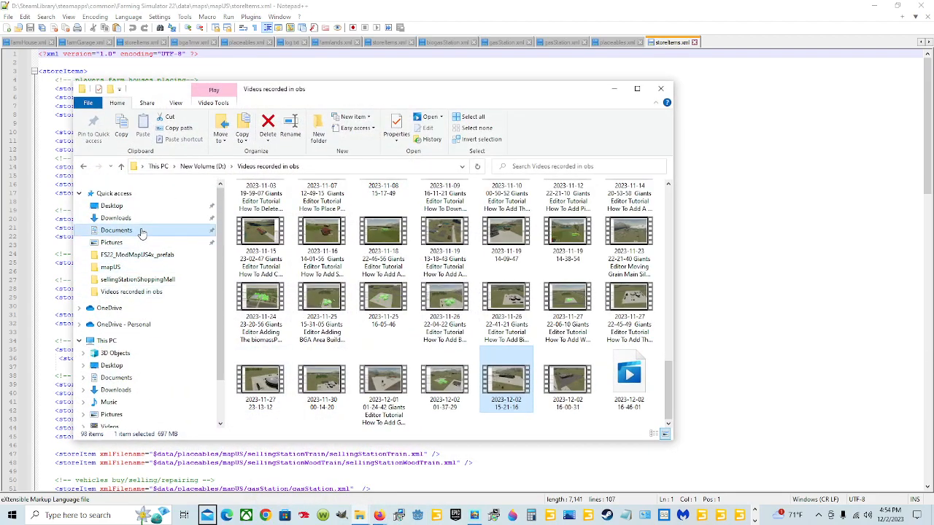
pyautogui.click(131, 231)
pyautogui.doubleClick(370, 257)
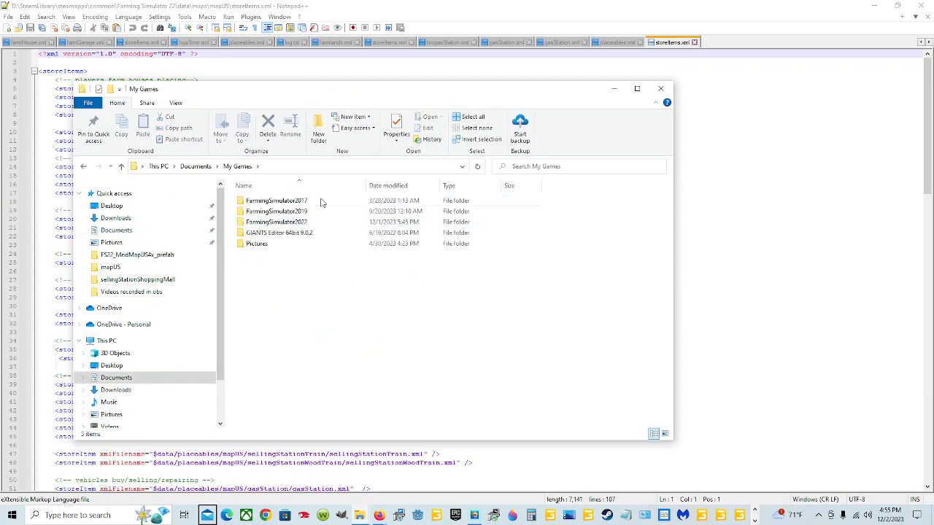
pyautogui.doubleClick(293, 225)
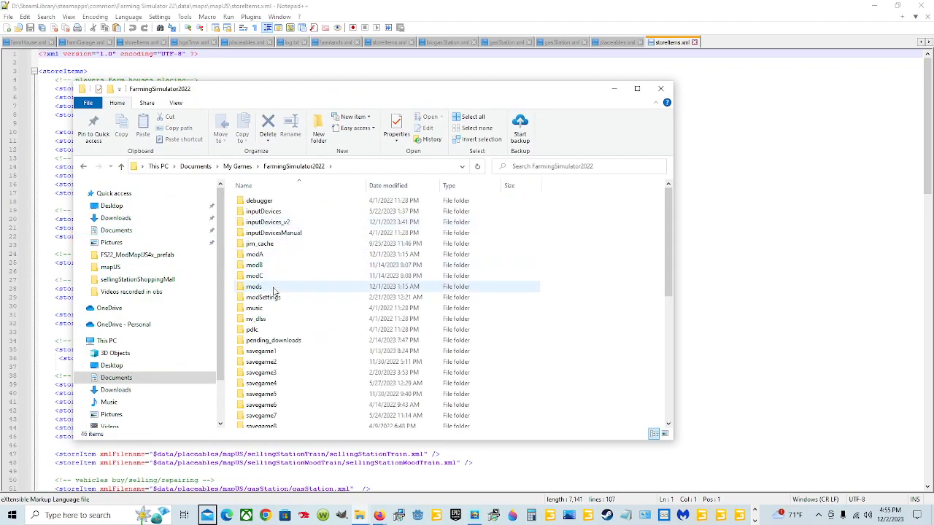
pyautogui.doubleClick(284, 265)
pyautogui.doubleClick(306, 202)
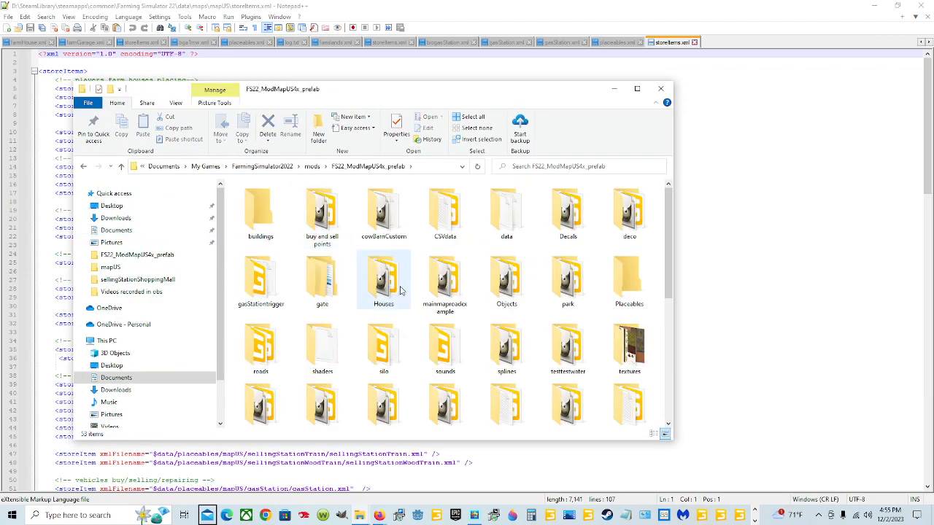
# - Open the mod map's xml folder and select its placeables file
pyautogui.scroll(-5, 569, 343)
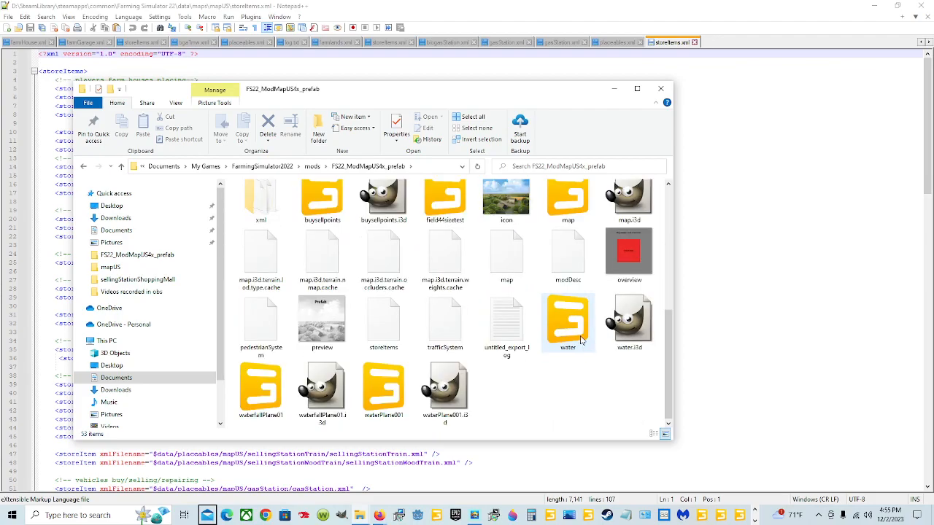
pyautogui.doubleClick(262, 203)
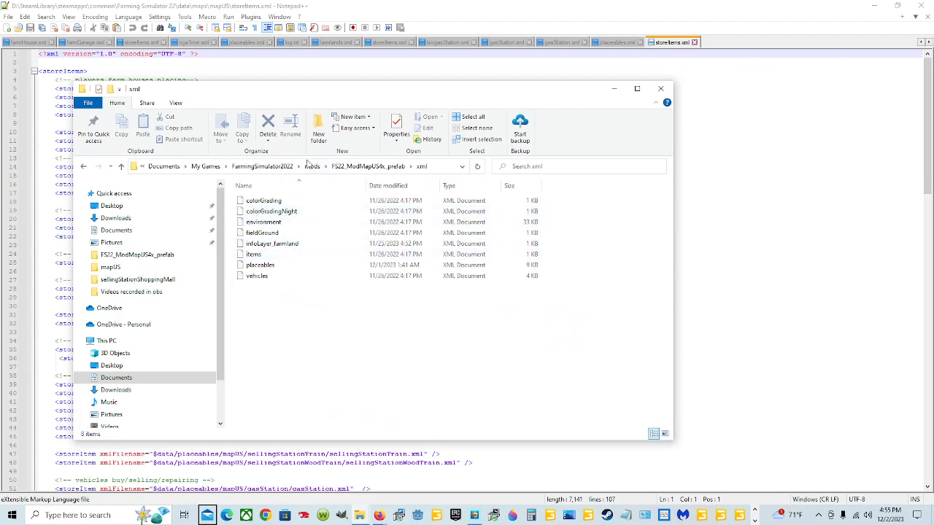
pyautogui.click(299, 265)
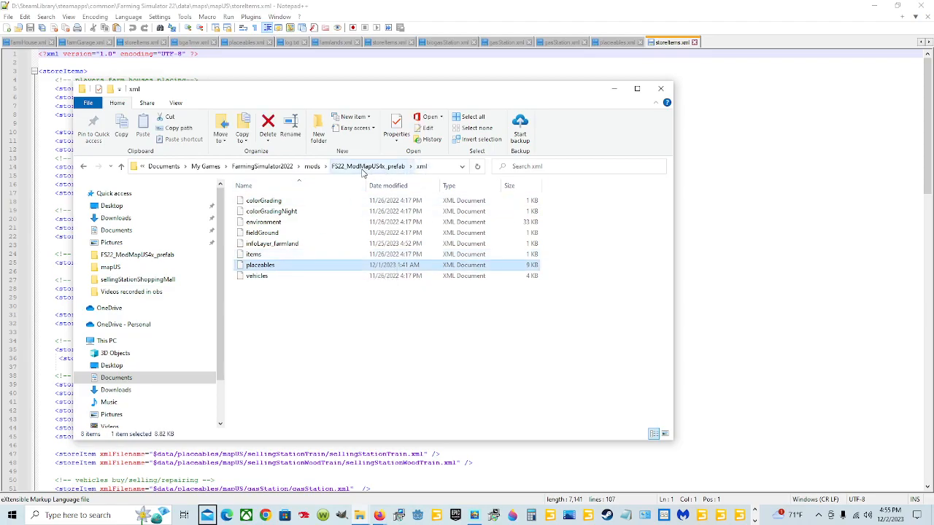
# - Browse to modA, FarmLand223, maps, mapUS and locate that map's placeables file as a comparison
pyautogui.click(266, 166)
pyautogui.doubleClick(273, 255)
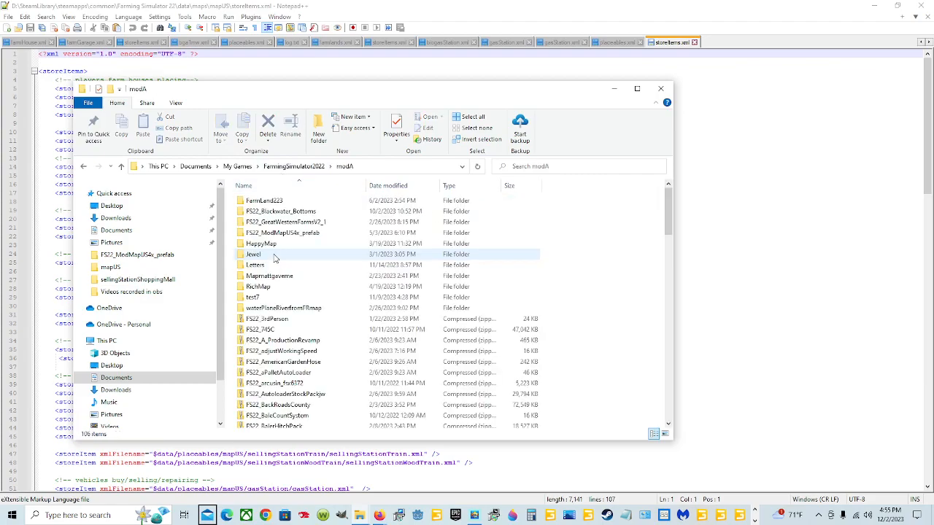
pyautogui.doubleClick(273, 202)
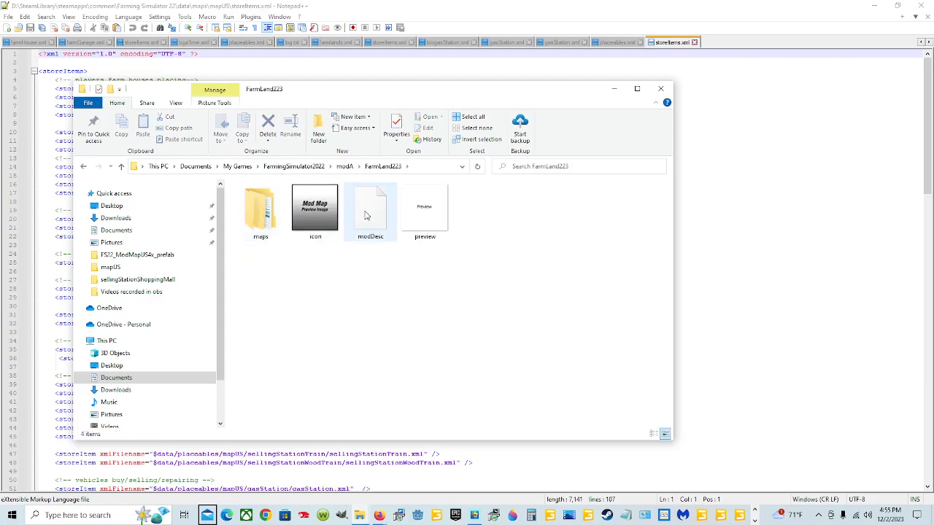
pyautogui.doubleClick(264, 213)
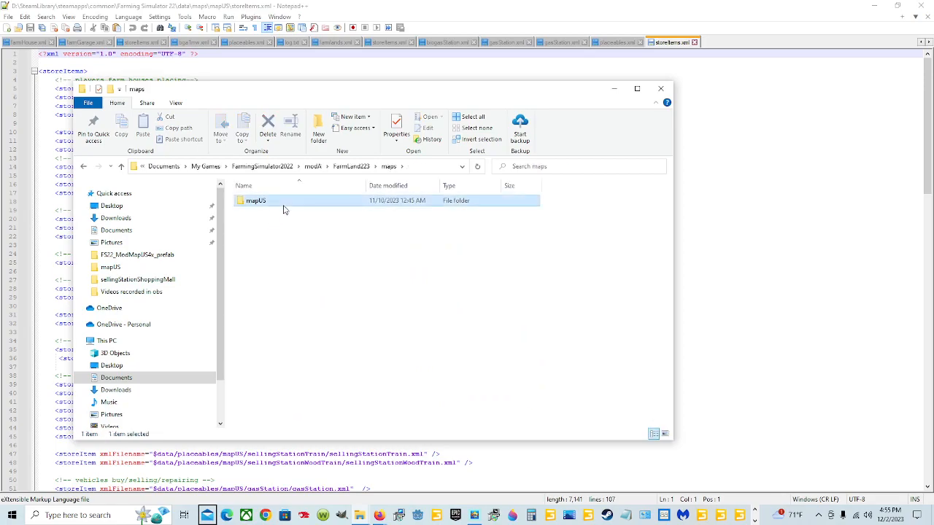
pyautogui.doubleClick(281, 203)
pyautogui.scroll(-3, 286, 240)
pyautogui.click(292, 358)
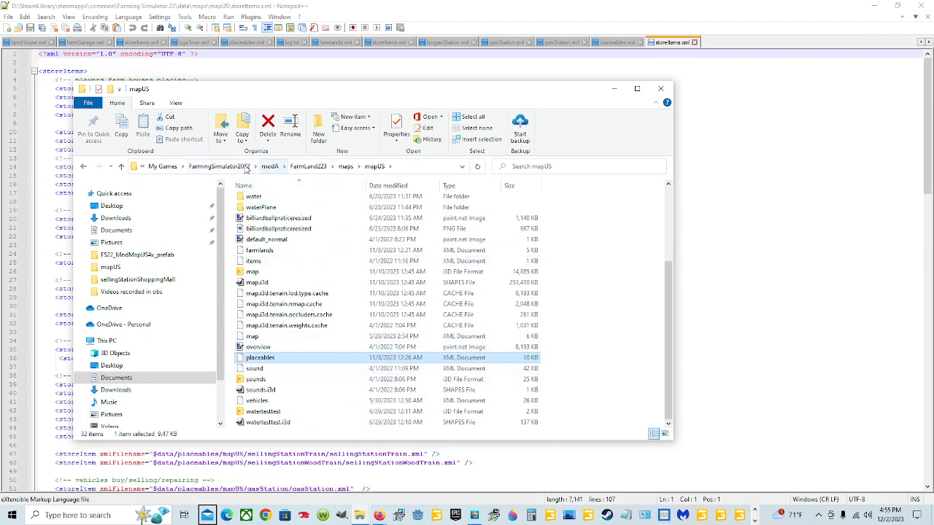
# - Return to the FS22_ModMapUS4x_prefab mod's xml folder and open its placeables file in Notepad++
pyautogui.click(219, 166)
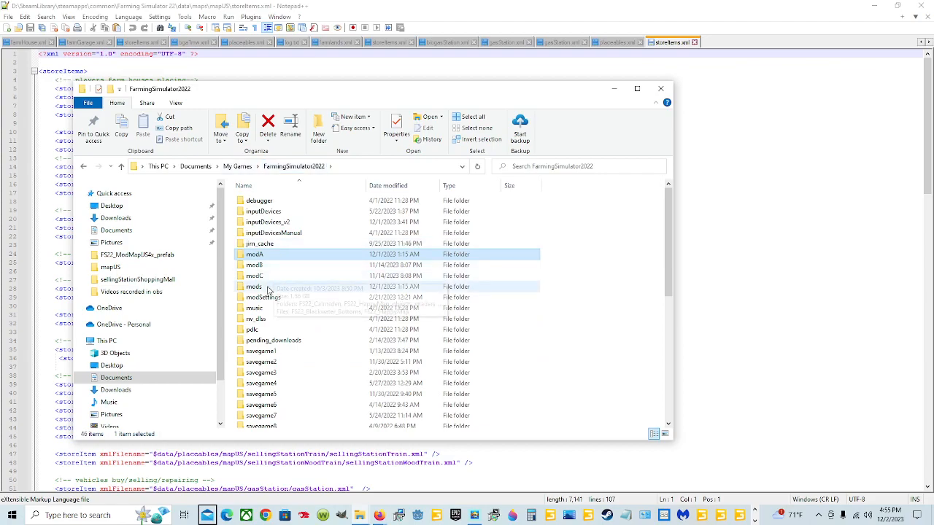
pyautogui.doubleClick(289, 283)
pyautogui.doubleClick(282, 201)
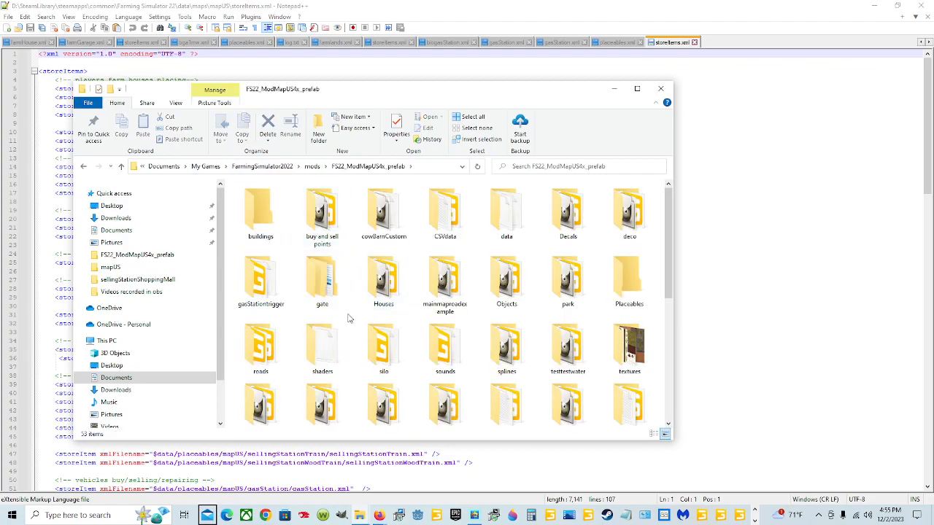
pyautogui.scroll(-5, 325, 350)
pyautogui.doubleClick(261, 330)
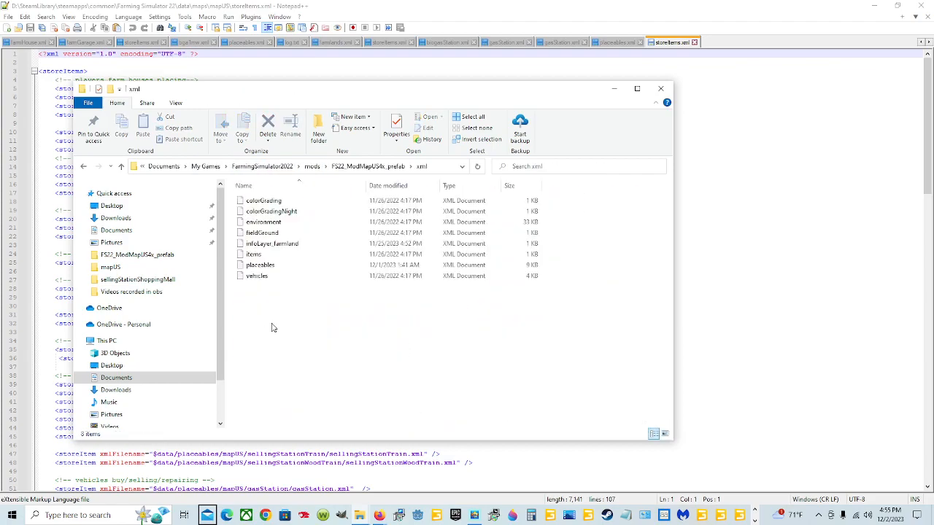
pyautogui.rightClick(310, 265)
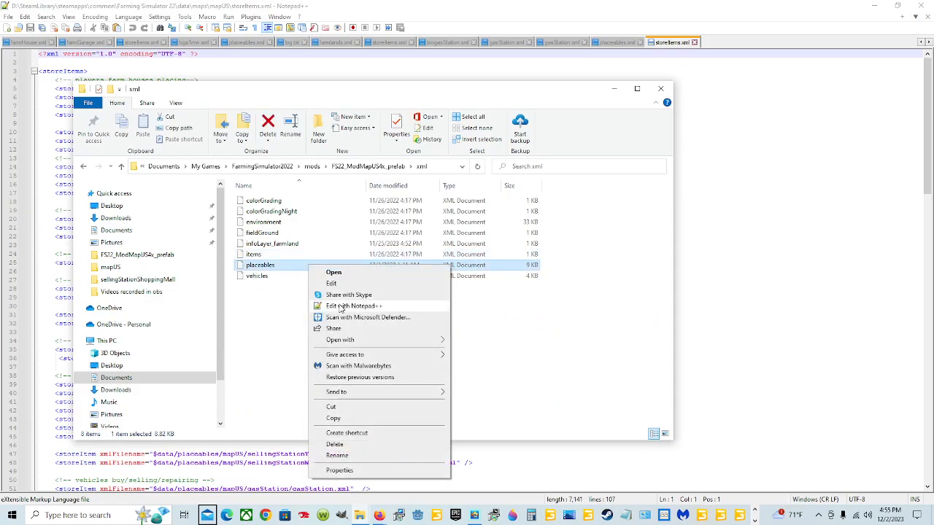
pyautogui.click(347, 278)
# - Examine where the placeable entries around the gas station, bunker silos and contractor garage begin and end to find a valid insertion point
pyautogui.moveTo(515, 486); pyautogui.dragTo(707, 486)
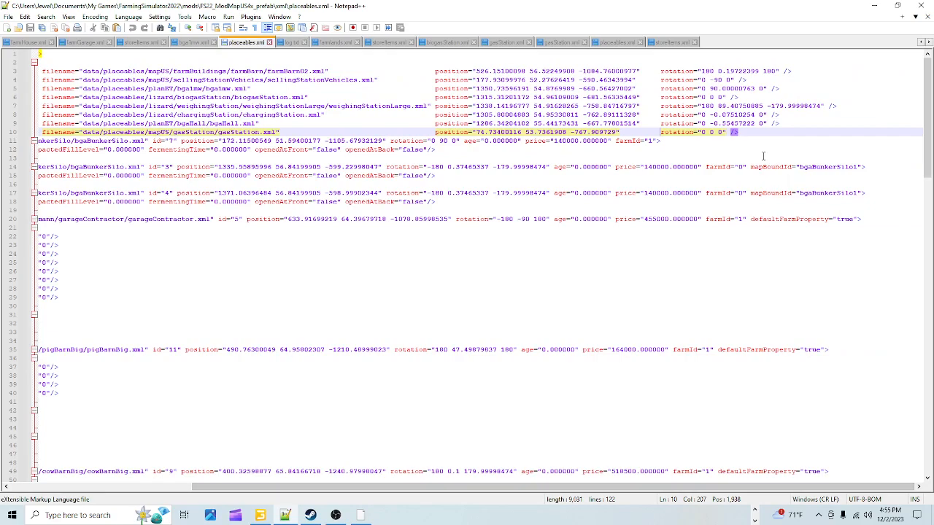
pyautogui.click(744, 133)
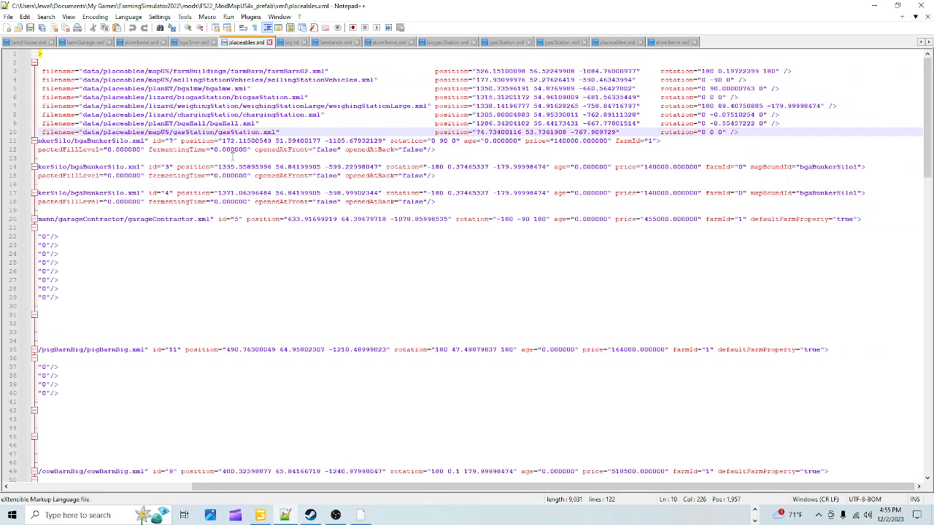
pyautogui.moveTo(516, 487); pyautogui.dragTo(335, 487)
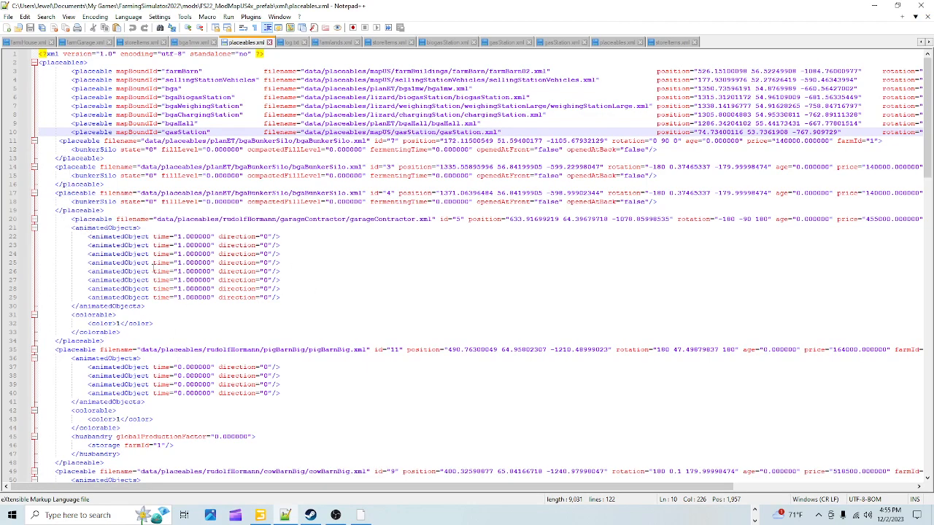
pyautogui.click(87, 211)
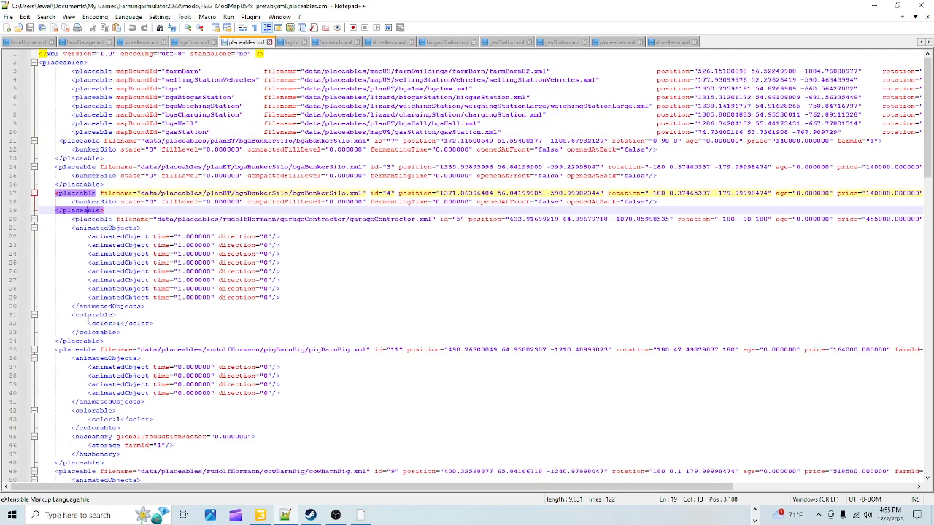
pyautogui.click(90, 220)
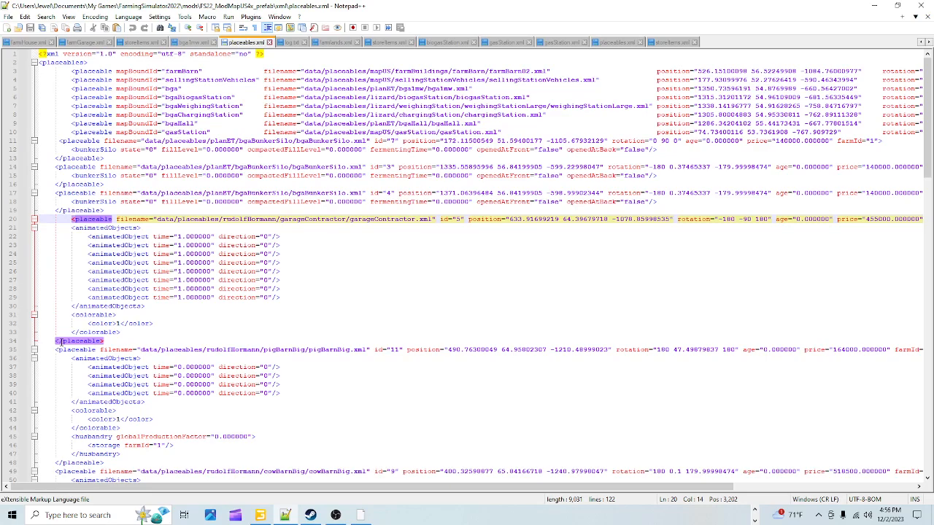
pyautogui.click(60, 194)
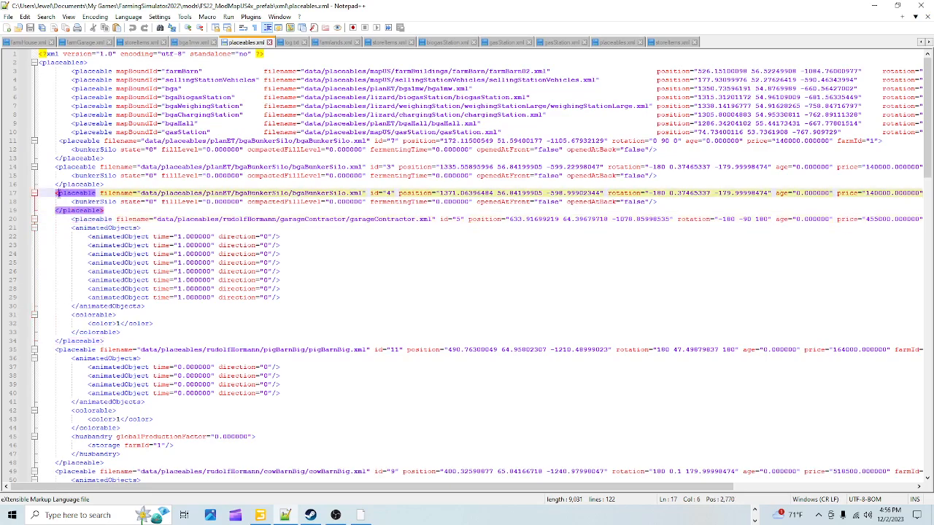
pyautogui.click(117, 219)
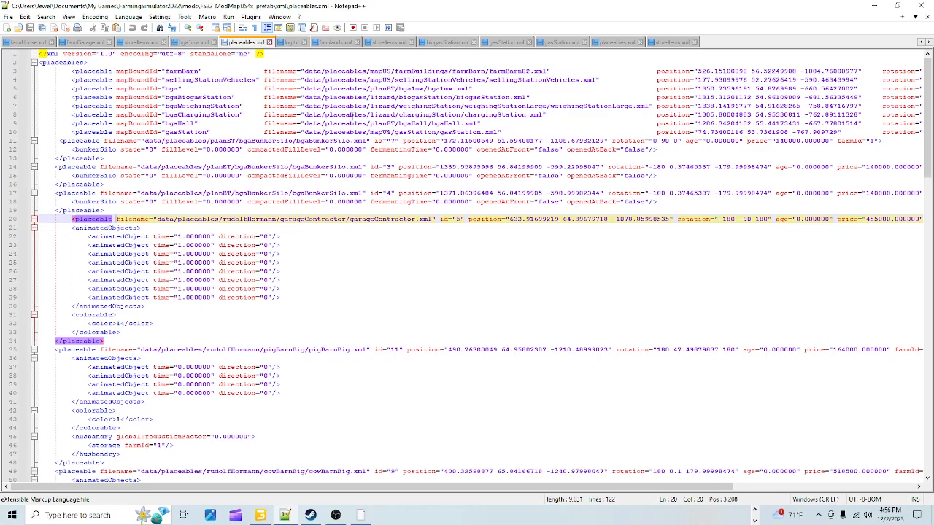
# - Add an empty line directly after the gasStation placeable entry
pyautogui.moveTo(196, 487); pyautogui.dragTo(375, 487)
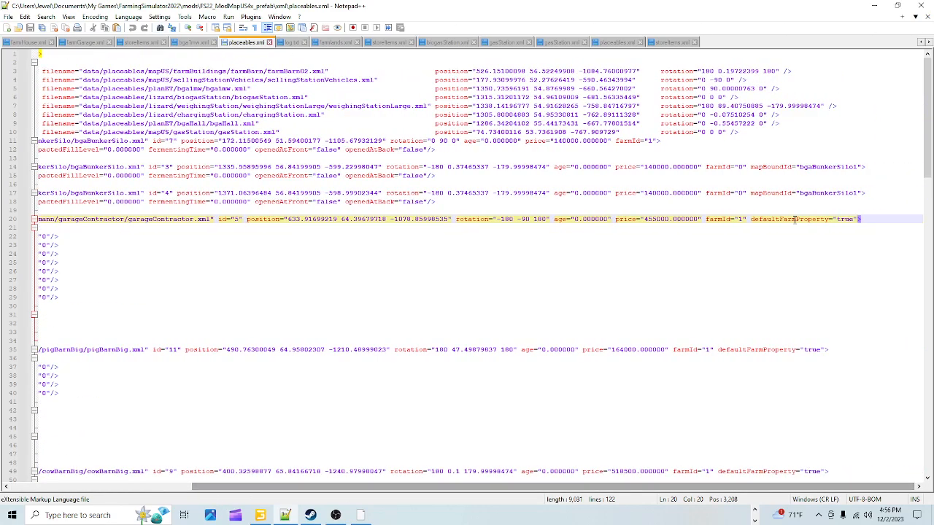
pyautogui.click(743, 133)
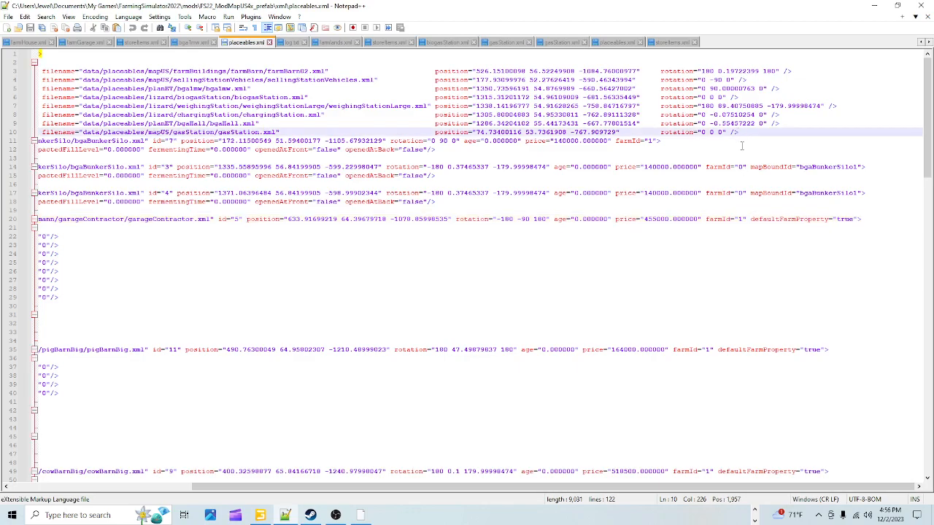
pyautogui.press('Return')
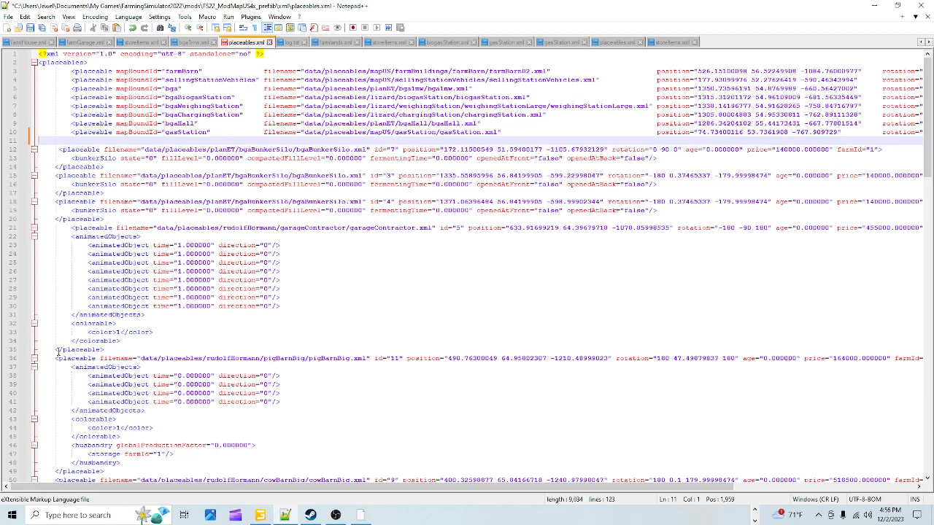
pyautogui.click(109, 349)
pyautogui.press('Return')
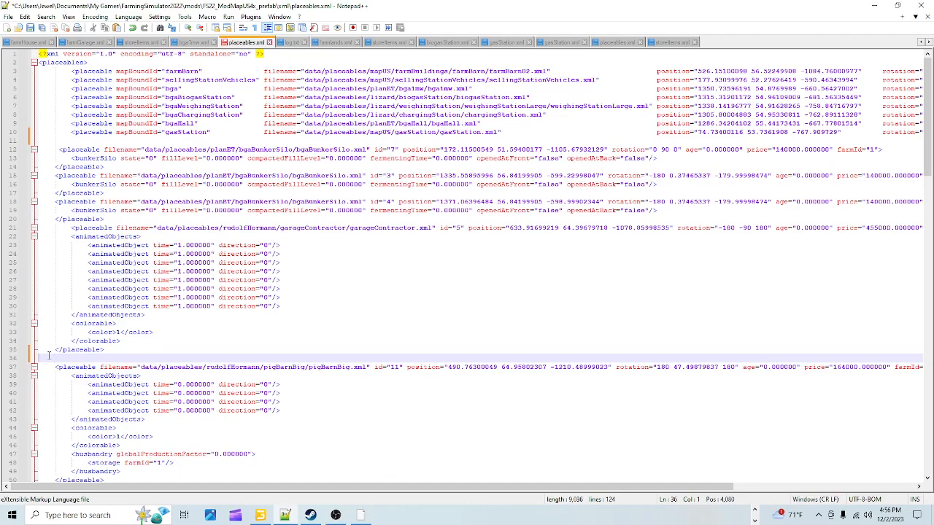
pyautogui.press('BackSpace')
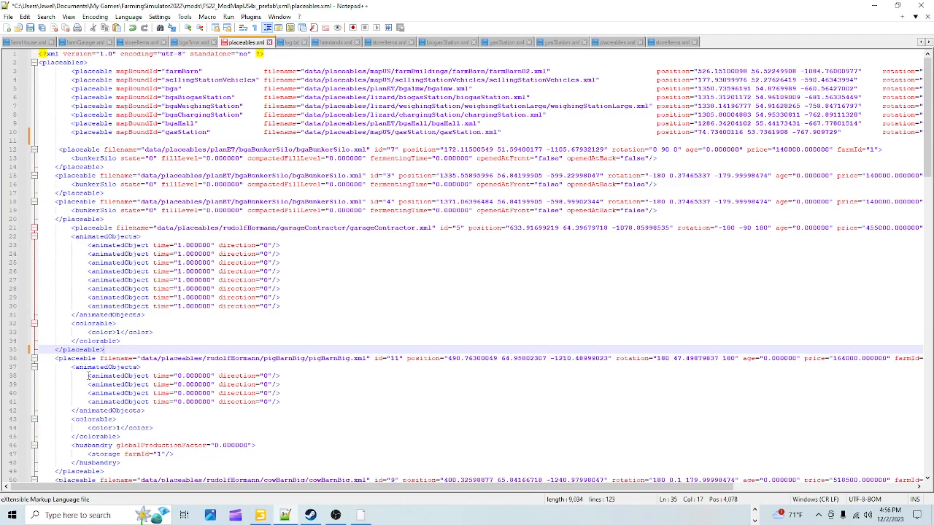
pyautogui.click(188, 317)
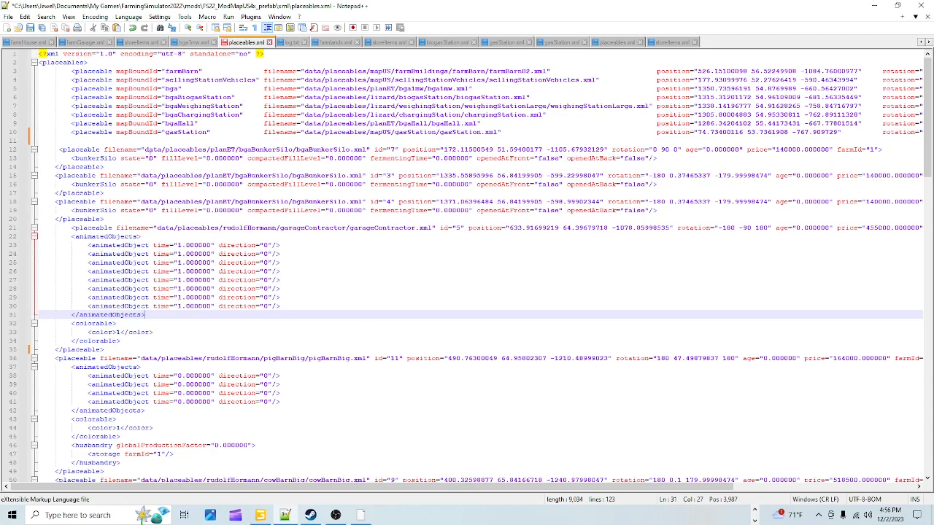
# - Paste the copied sellingStationShoppingMall entry on the empty line below gasStation and indent it to match the entries above
pyautogui.click(44, 141)
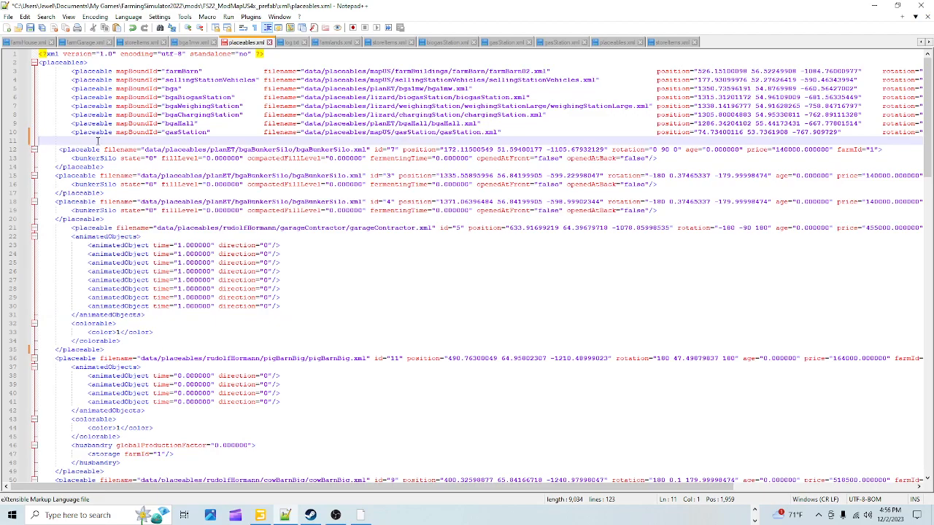
pyautogui.rightClick(43, 140)
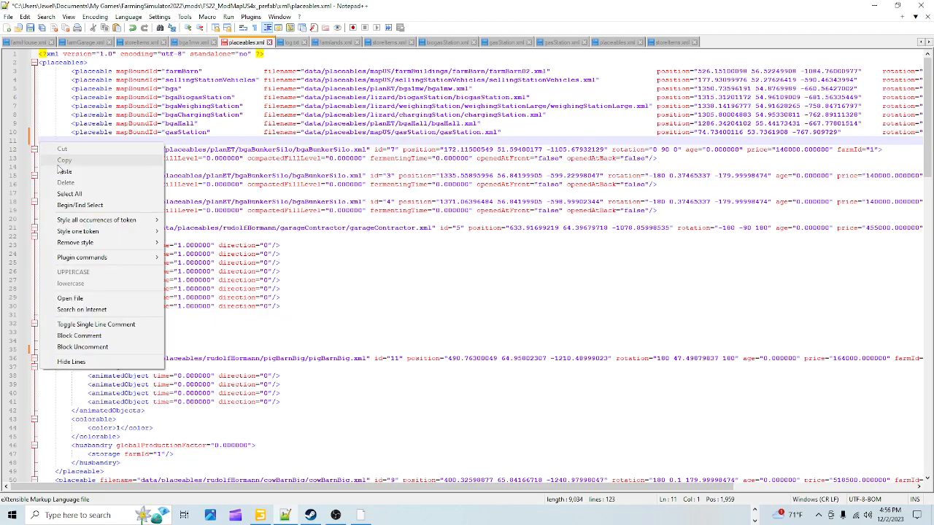
pyautogui.click(68, 167)
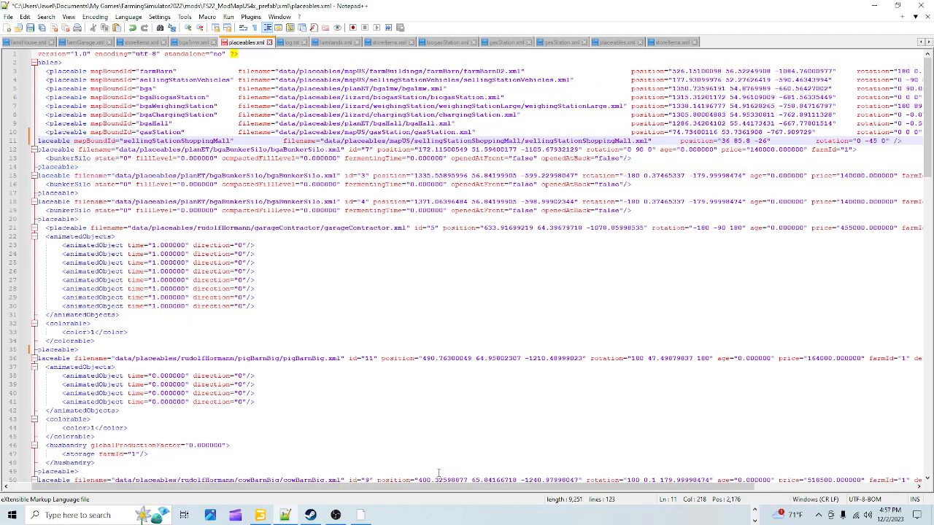
pyautogui.moveTo(437, 489); pyautogui.dragTo(250, 487)
pyautogui.click(53, 143)
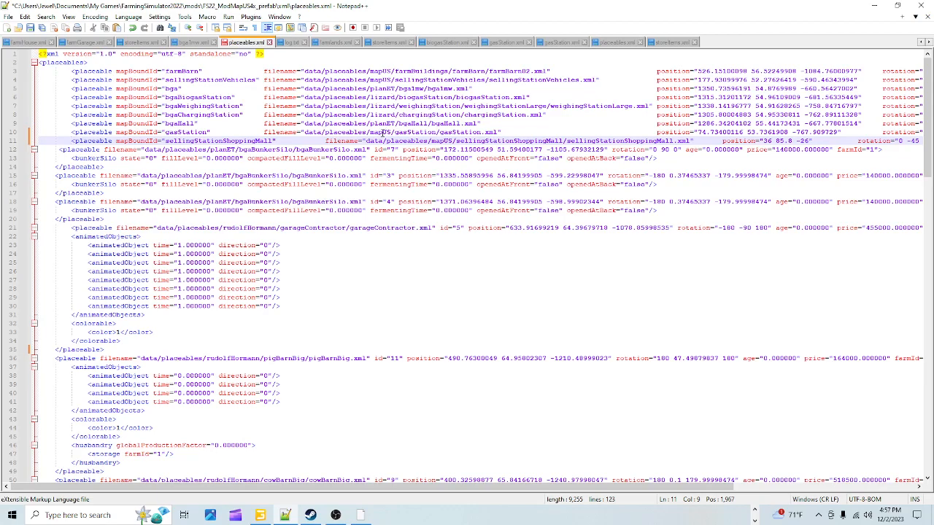
# - Add spacing before the filename attributes of the farmBarn through gasStation entries so they line up in one column farther right
pyautogui.click(266, 72)
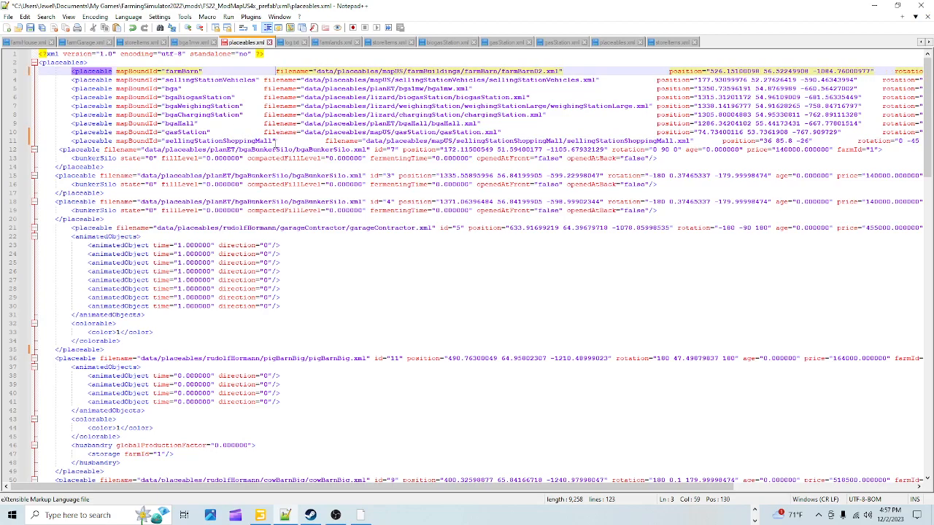
pyautogui.click(264, 80)
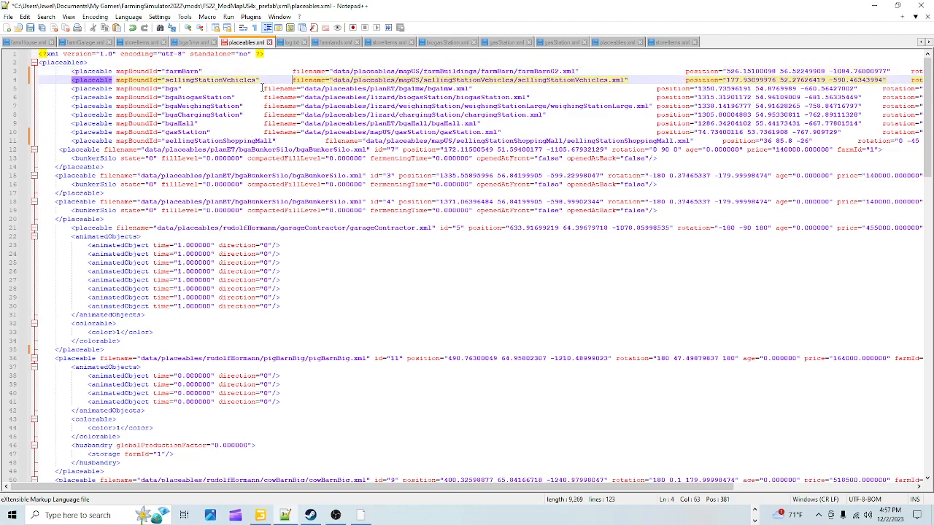
pyautogui.click(264, 88)
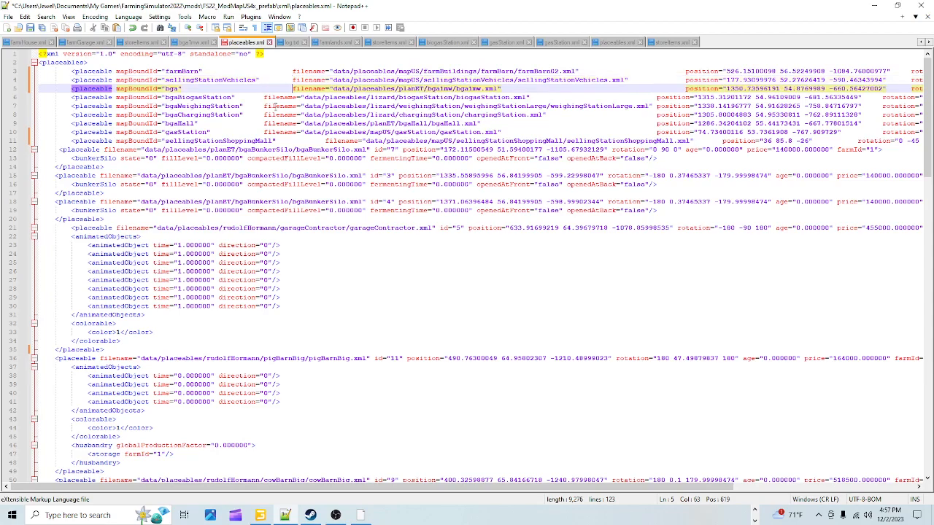
pyautogui.click(263, 97)
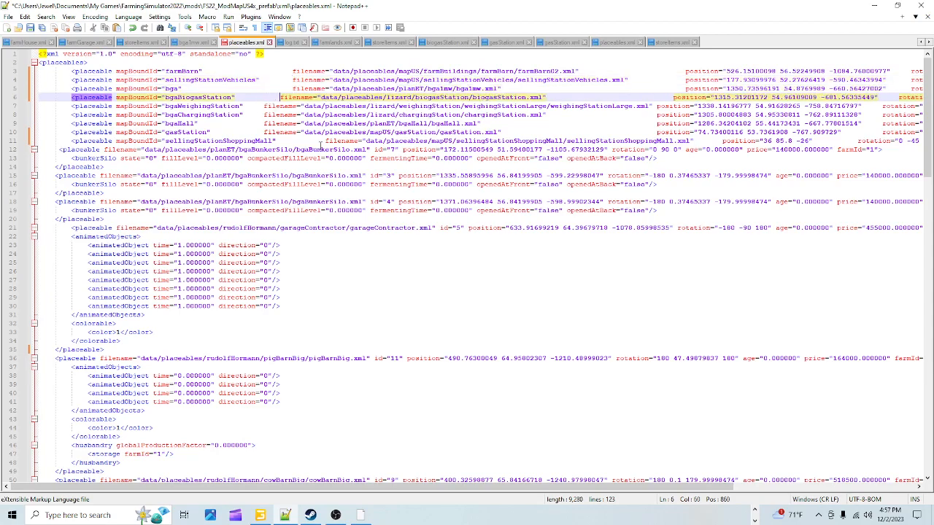
pyautogui.click(263, 106)
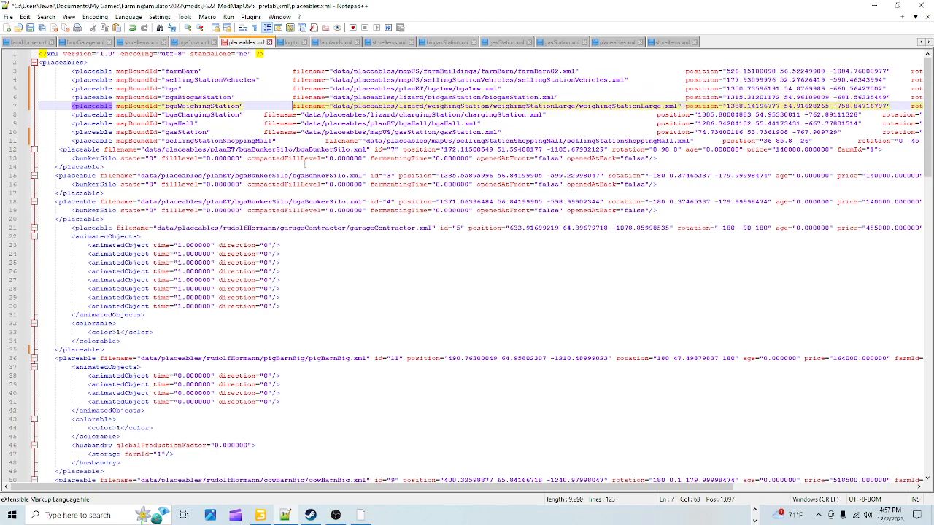
pyautogui.click(264, 114)
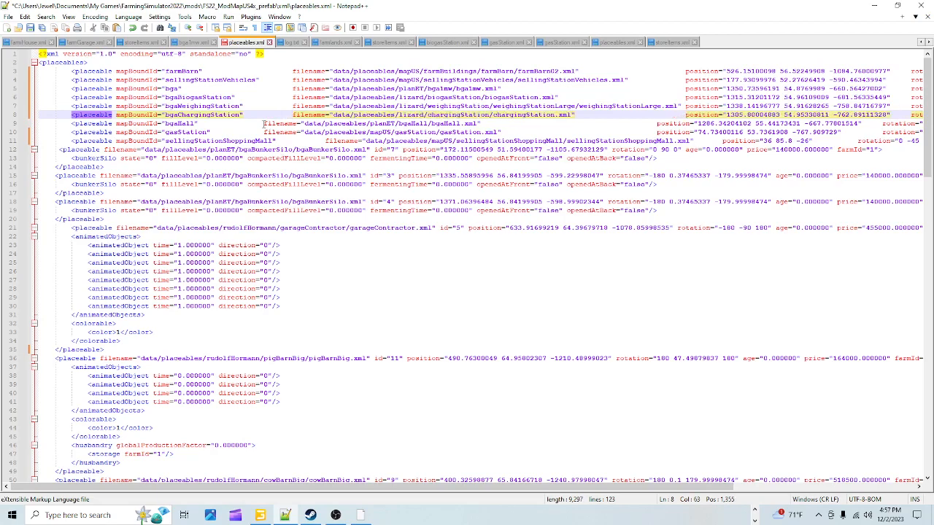
pyautogui.click(263, 124)
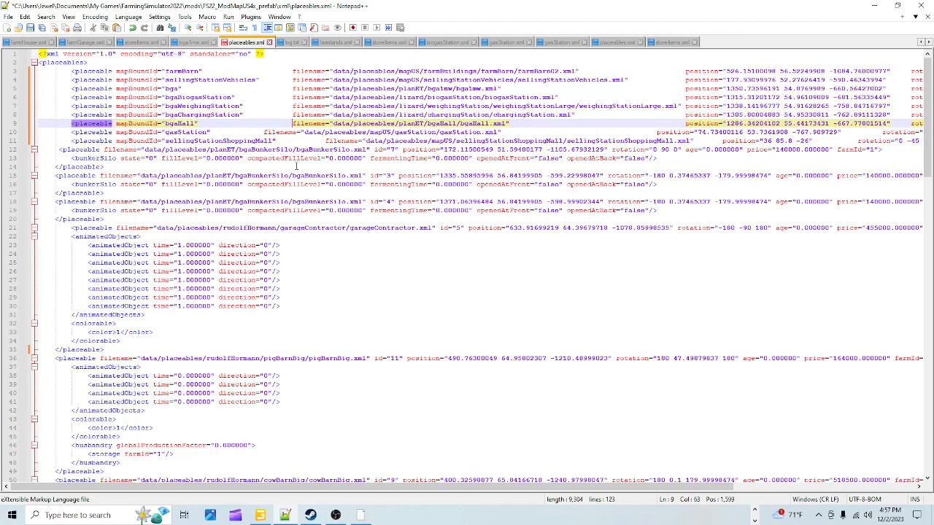
pyautogui.click(264, 132)
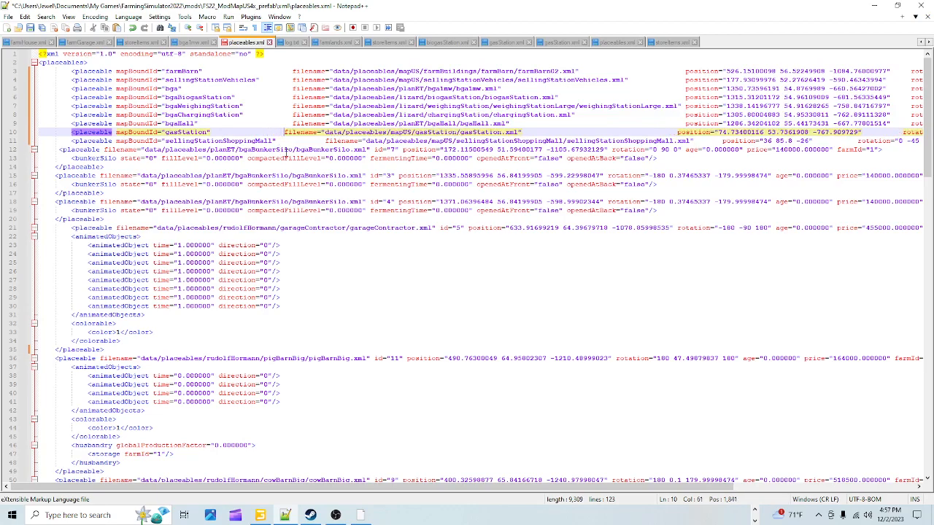
# - Remove the extra spacing before the sellingStationShoppingMall entry's filename attribute to align it with the entries above
pyautogui.click(324, 141)
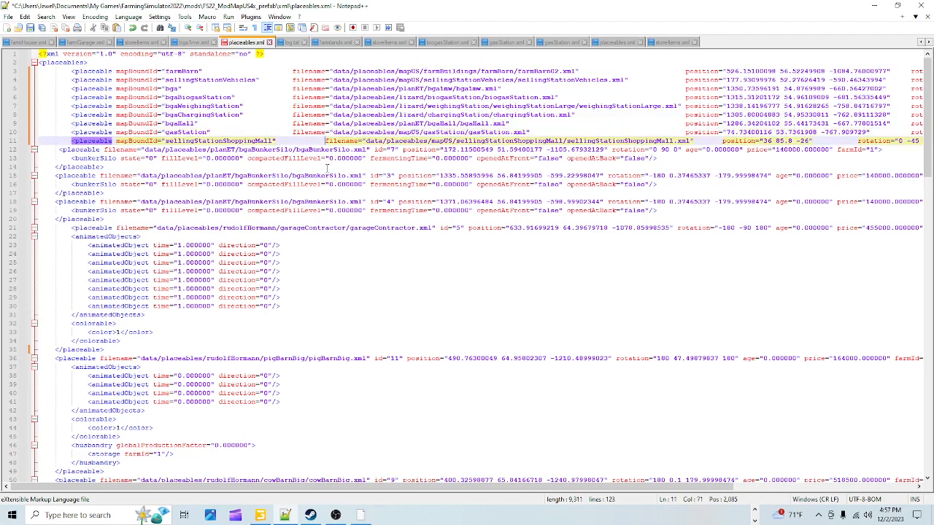
pyautogui.press('BackSpace')
pyautogui.press('BackSpace')
pyautogui.press('BackSpace')
pyautogui.press('BackSpace')
pyautogui.press('BackSpace')
pyautogui.press('BackSpace')
pyautogui.press('BackSpace')
pyautogui.press('BackSpace')
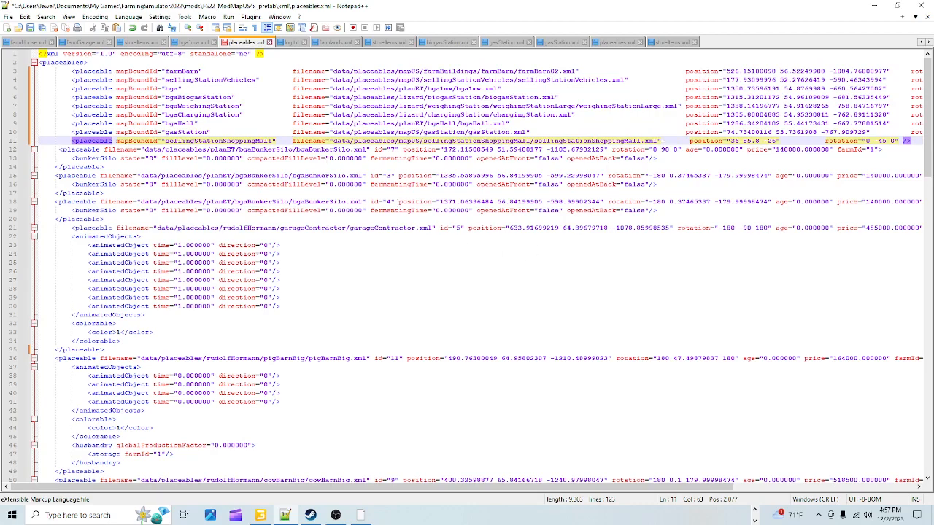
# - Align the sellingStationShoppingMall entry's position attribute and replace its value with unloadingStation's position from GIANTS Editor, 230.50900269 52.93385315 -663.34936523
pyautogui.click(690, 140)
pyautogui.press('BackSpace')
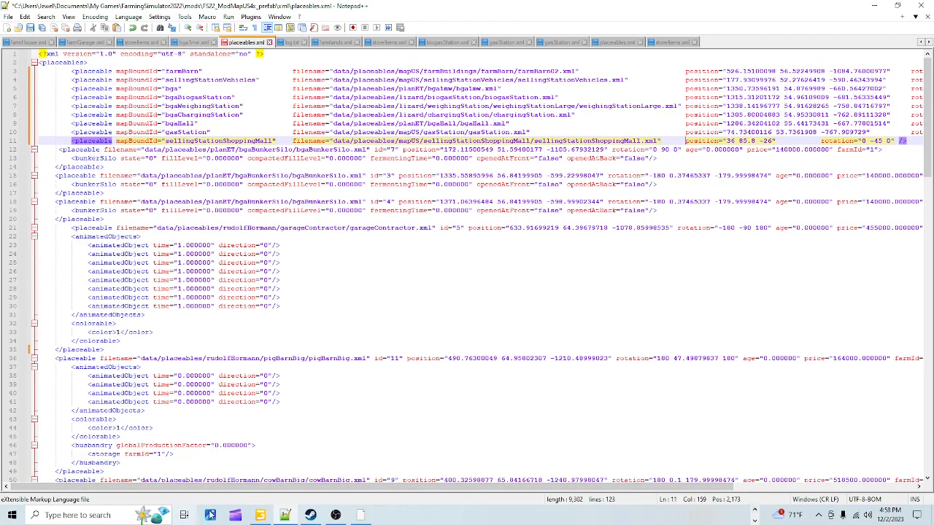
pyautogui.moveTo(260, 515)
pyautogui.click(251, 454)
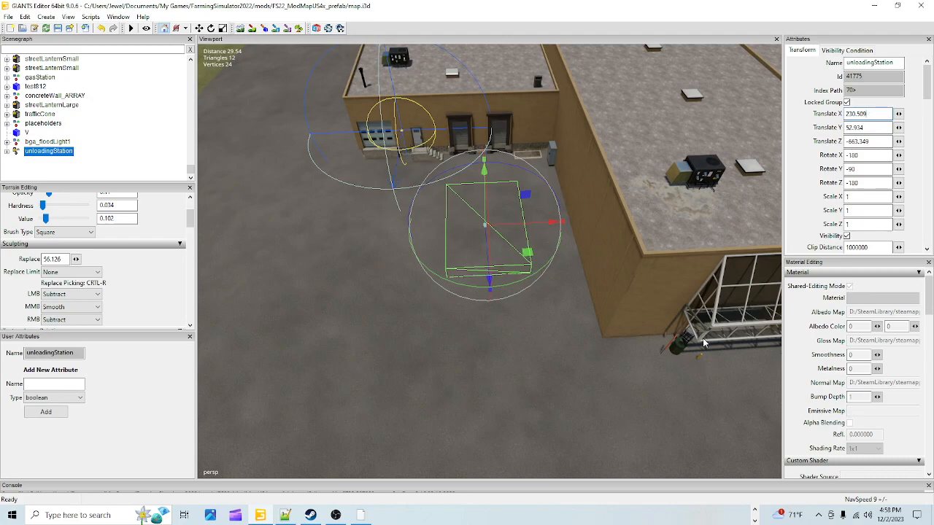
pyautogui.click(286, 515)
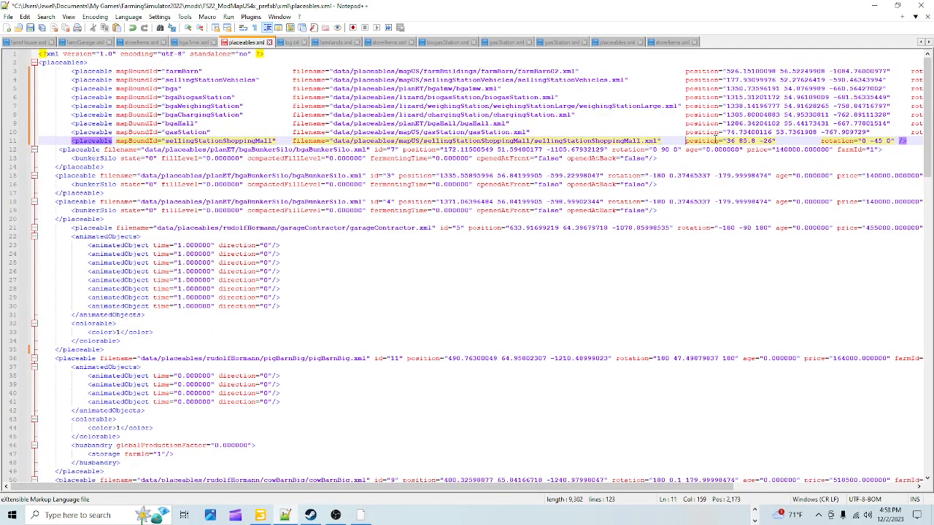
pyautogui.moveTo(726, 140); pyautogui.dragTo(773, 141)
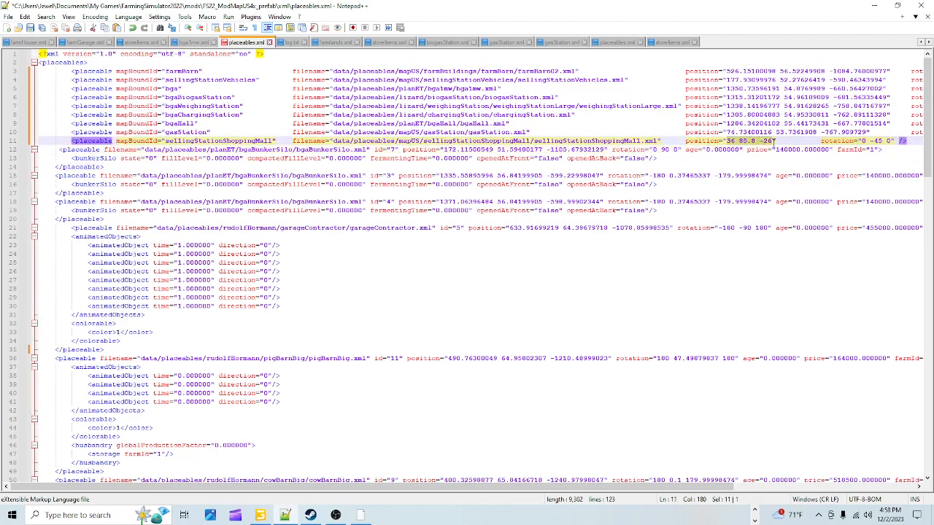
pyautogui.rightClick(764, 141)
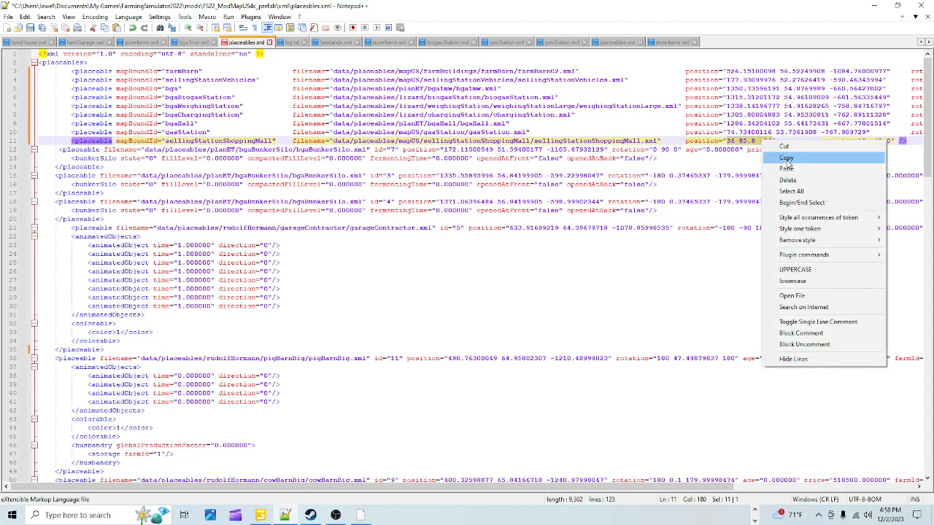
pyautogui.click(786, 168)
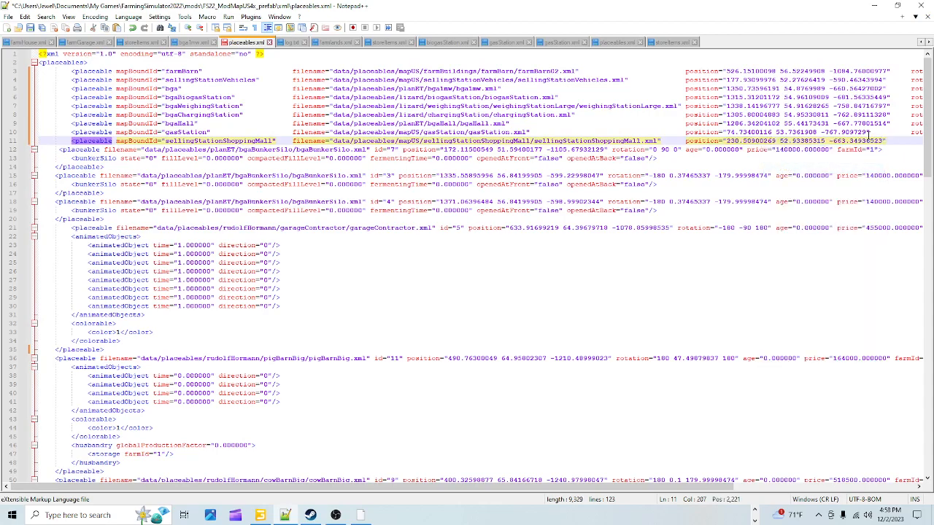
# - Remove the extra spacing before the sellingStationShoppingMall entry's rotation attribute to align it with the rotation column above
pyautogui.moveTo(703, 486); pyautogui.dragTo(800, 486)
pyautogui.click(809, 140)
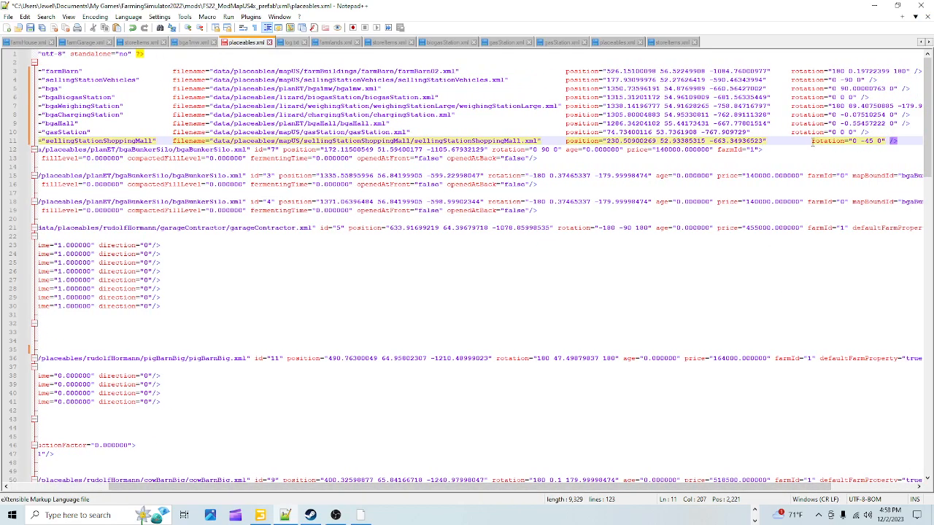
pyautogui.press('BackSpace')
pyautogui.press('BackSpace')
pyautogui.press('BackSpace')
pyautogui.press('BackSpace')
pyautogui.press('BackSpace')
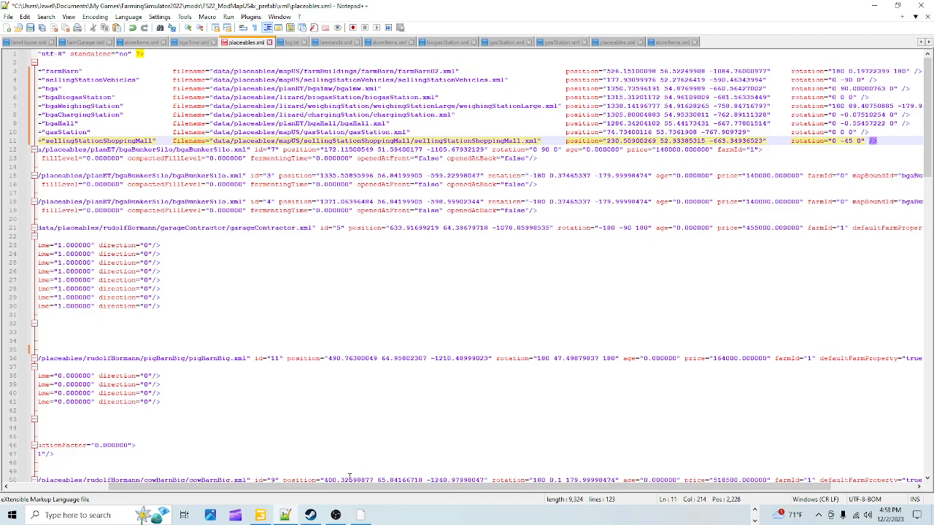
# - Replace the sellingStationShoppingMall rotation with unloadingStation's rotation from GIANTS Editor, -180 -90.00000763 -179.99998474, and save placeables.xml
pyautogui.click(260, 515)
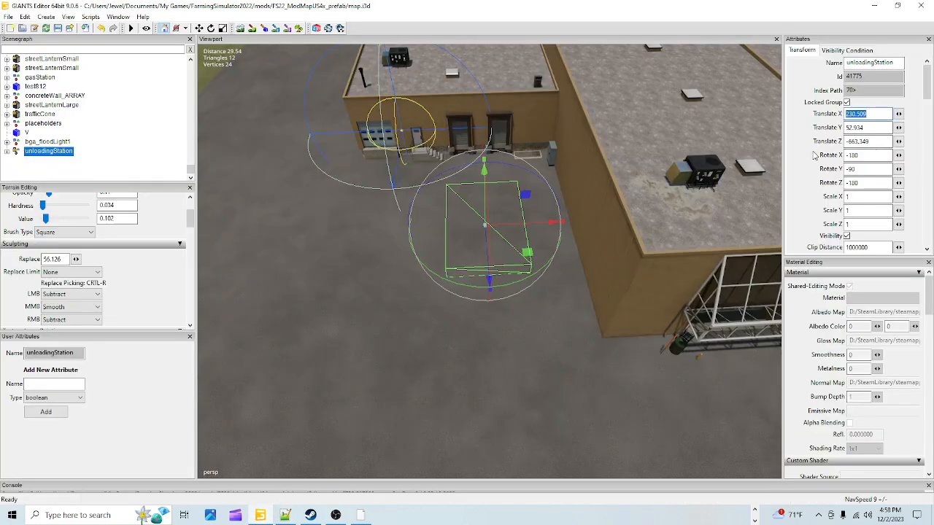
pyautogui.click(862, 155)
pyautogui.click(287, 514)
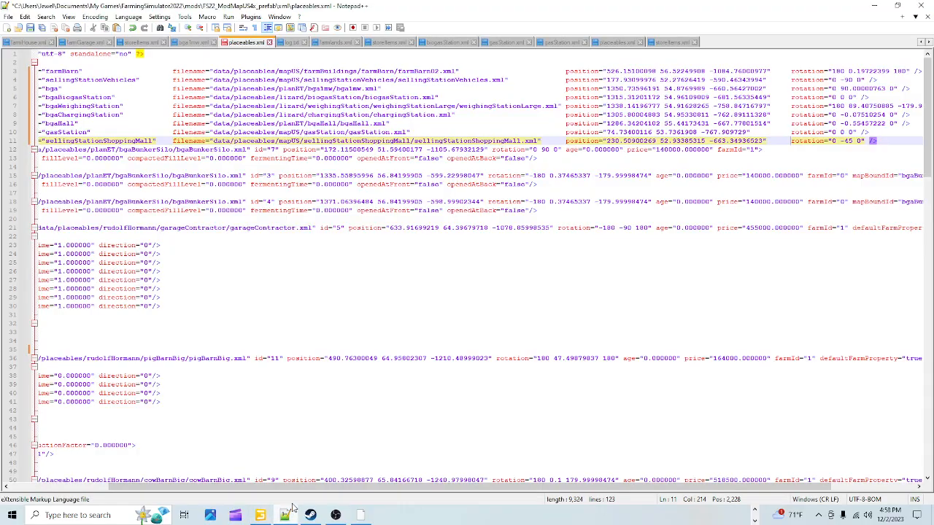
pyautogui.moveTo(831, 141); pyautogui.dragTo(862, 140)
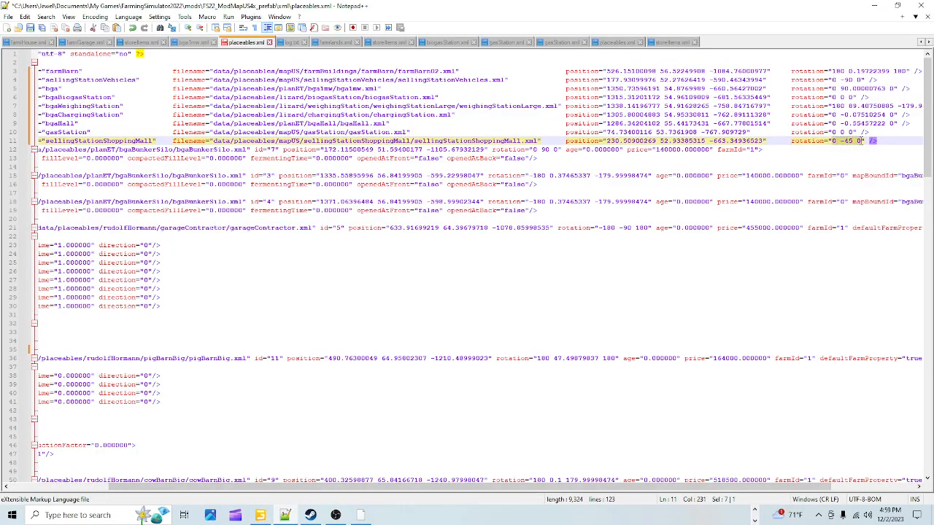
pyautogui.rightClick(846, 143)
pyautogui.click(833, 171)
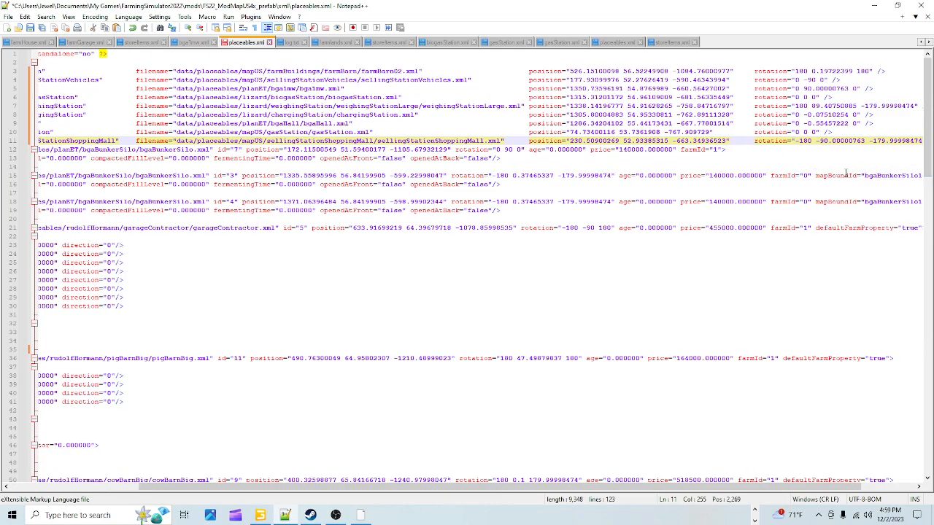
pyautogui.moveTo(634, 488); pyautogui.dragTo(394, 504)
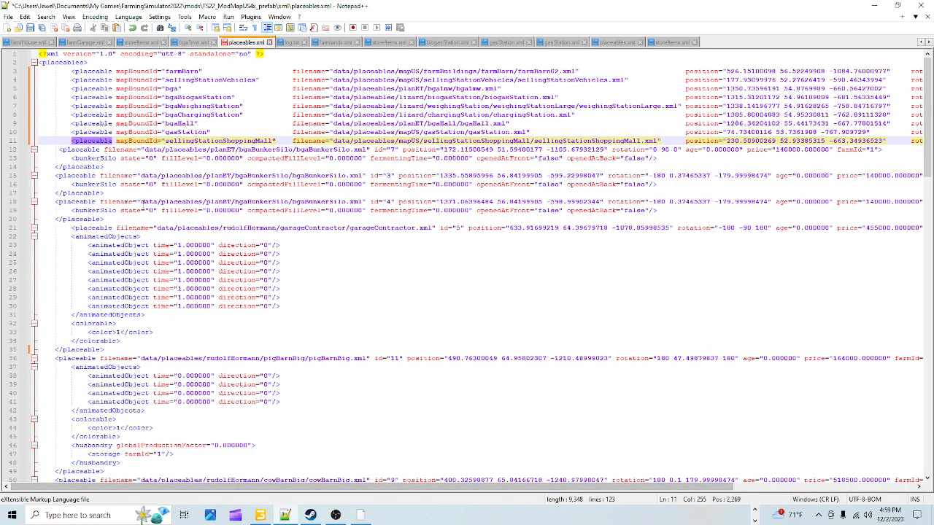
pyautogui.click(30, 28)
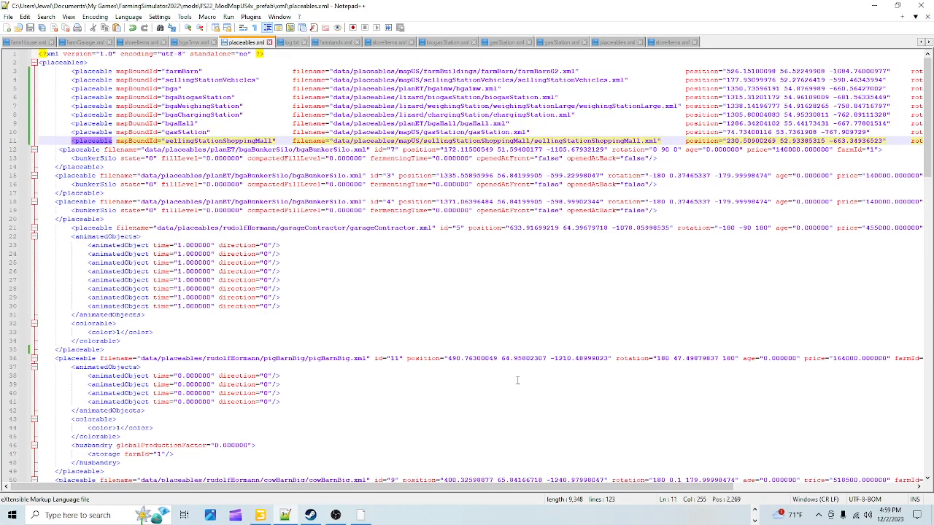
# - In File Explorer, browse the D drive to SteamLibrary/steamapps/common/Farming Simulator 22/data/maps/mapUS
pyautogui.click(756, 511)
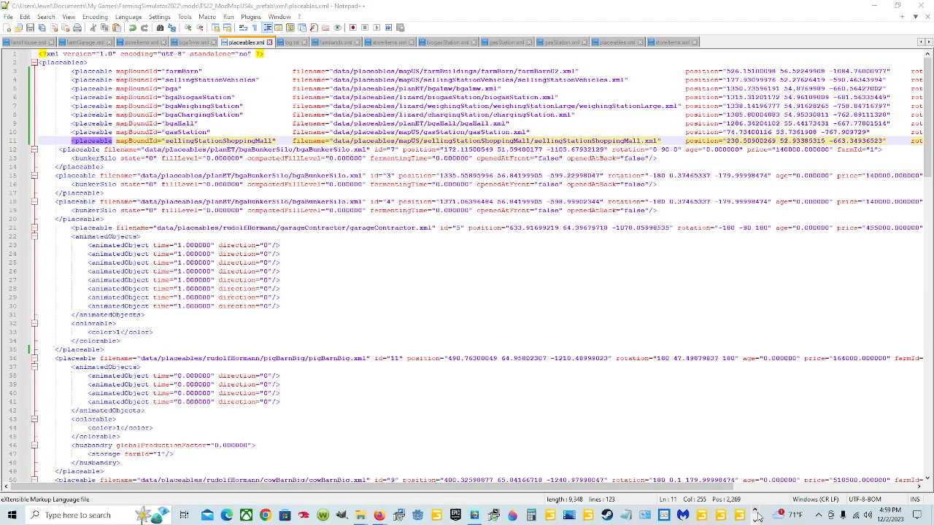
pyautogui.moveTo(366, 515)
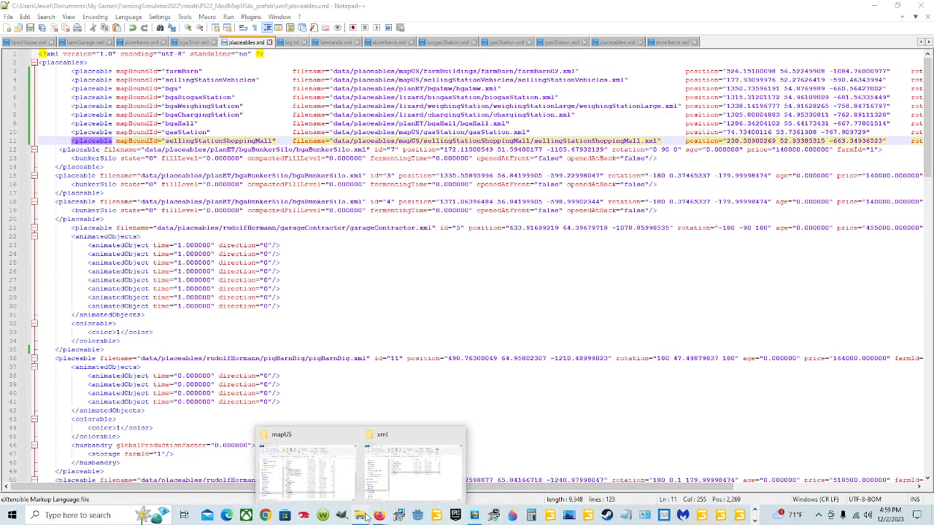
pyautogui.click(332, 481)
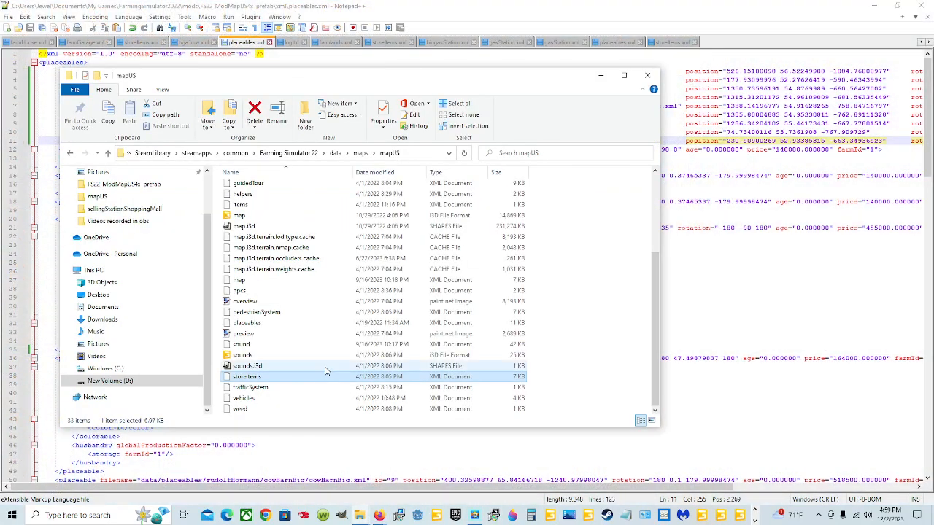
pyautogui.click(143, 384)
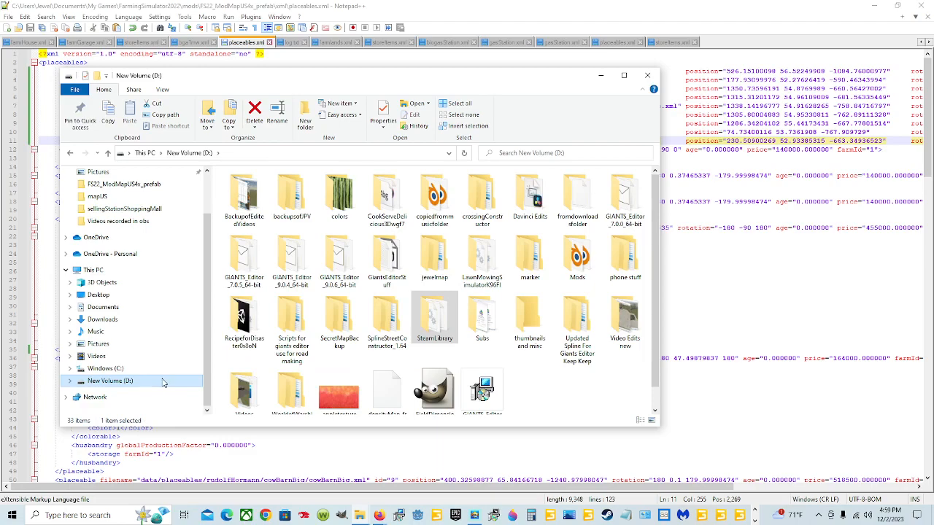
pyautogui.doubleClick(453, 332)
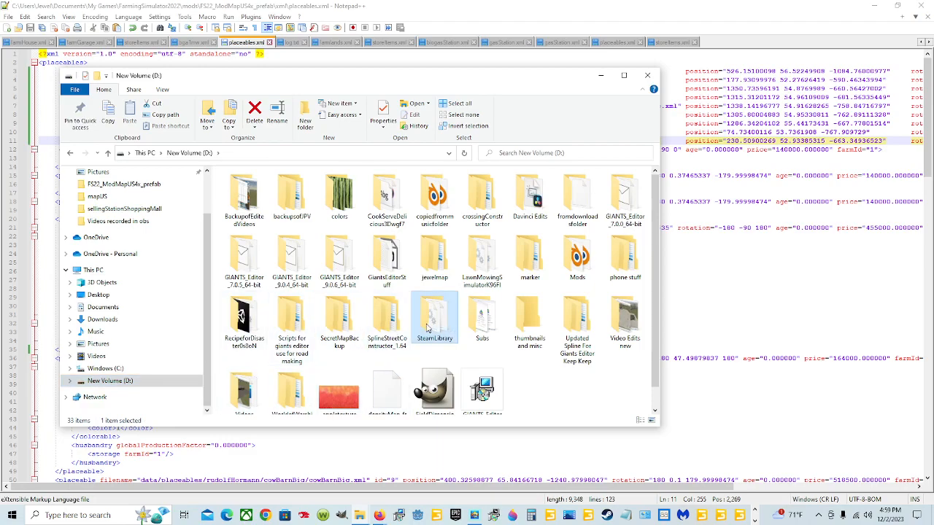
pyautogui.doubleClick(297, 188)
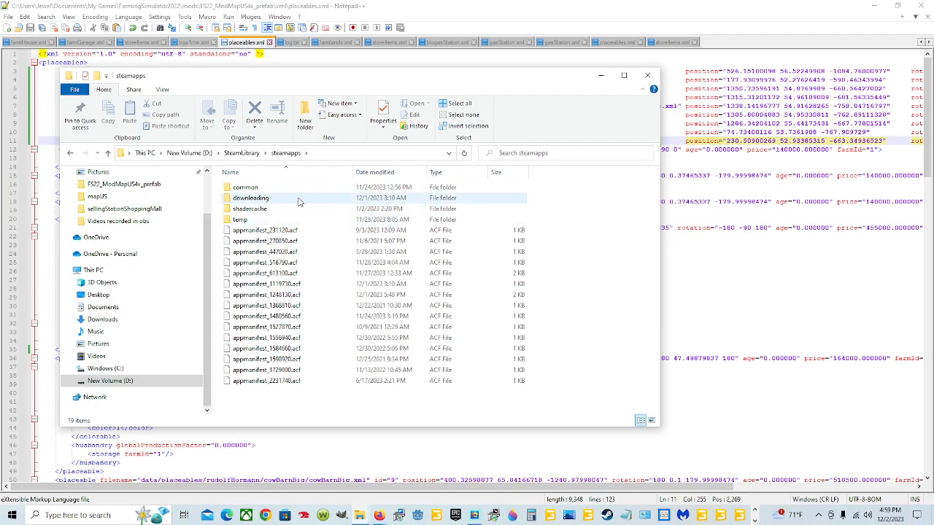
pyautogui.doubleClick(302, 188)
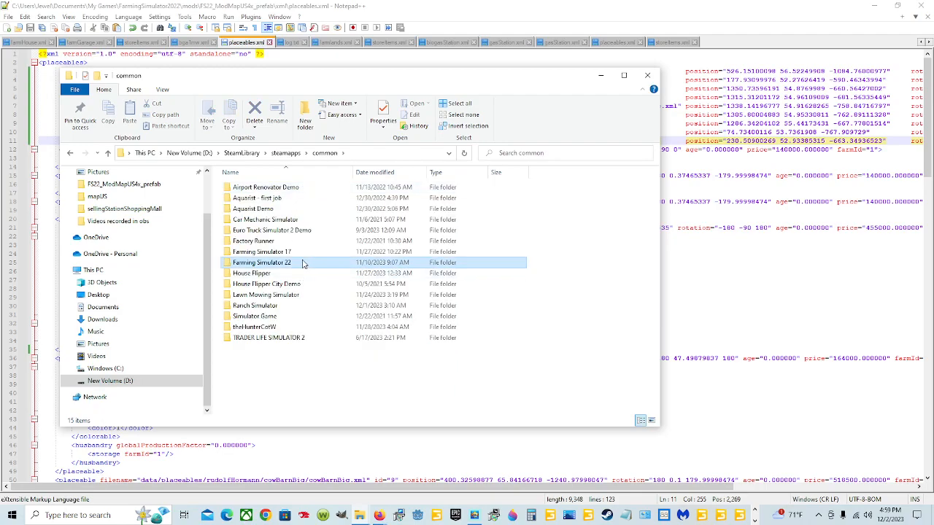
pyautogui.doubleClick(285, 263)
pyautogui.doubleClick(285, 188)
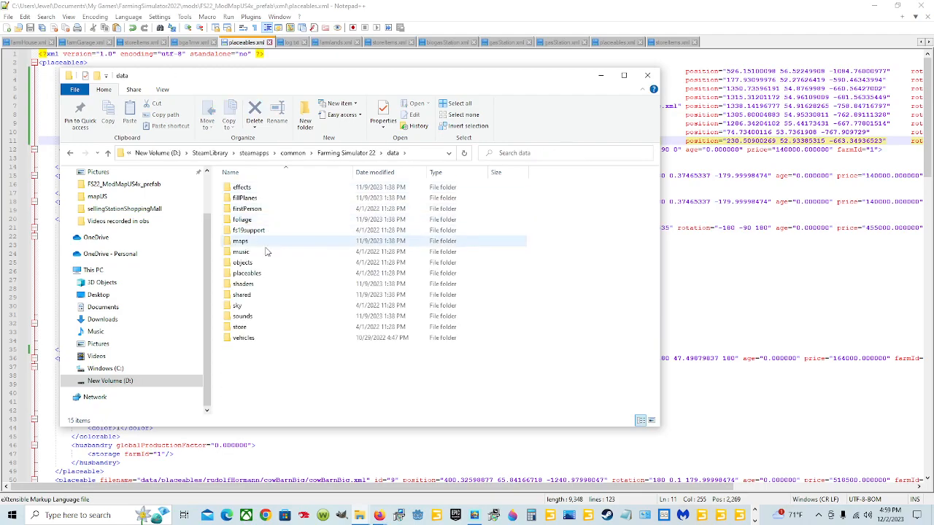
pyautogui.doubleClick(275, 243)
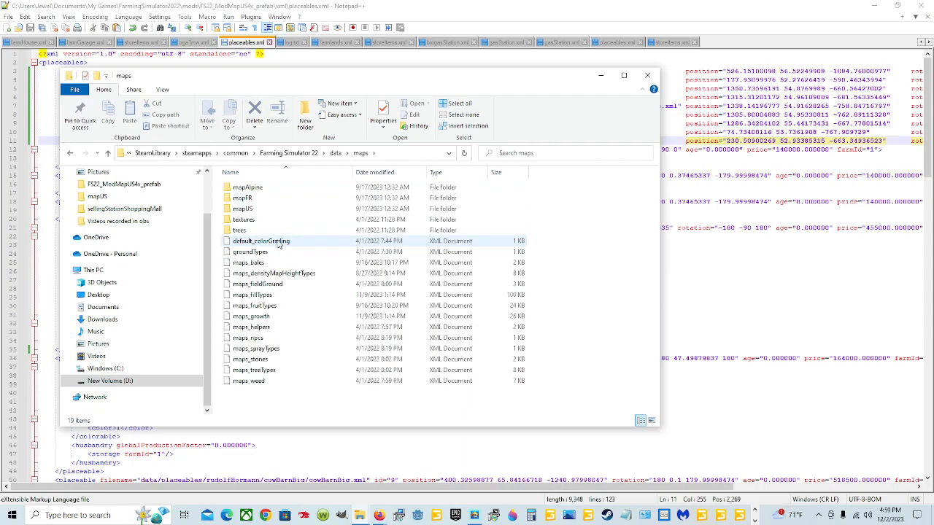
pyautogui.doubleClick(292, 210)
# - Open the base game's storeItems XML file from the mapUS folder in Notepad++
pyautogui.scroll(-4, 365, 359)
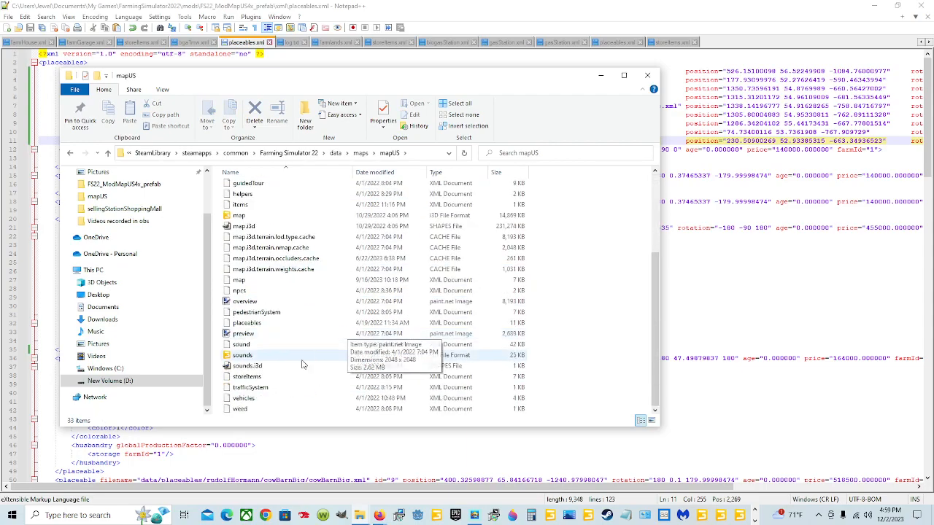
pyautogui.rightClick(279, 376)
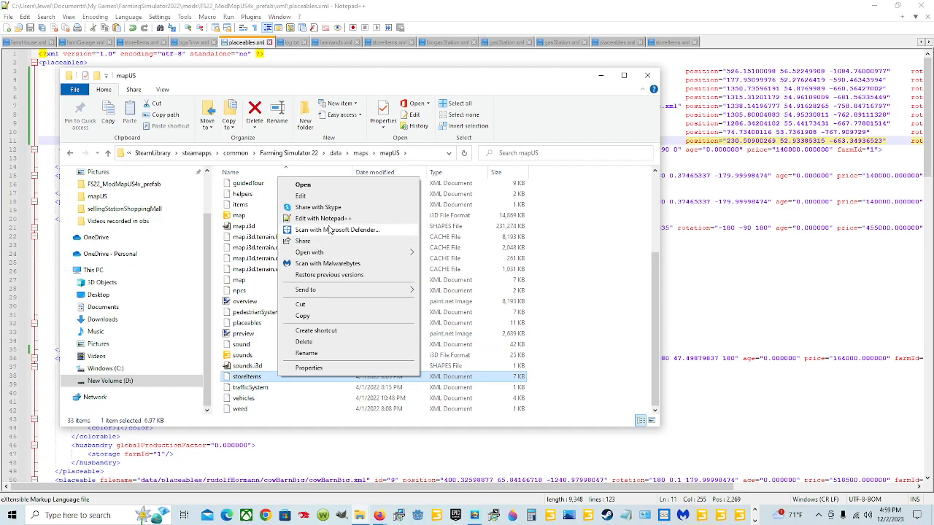
pyautogui.click(321, 218)
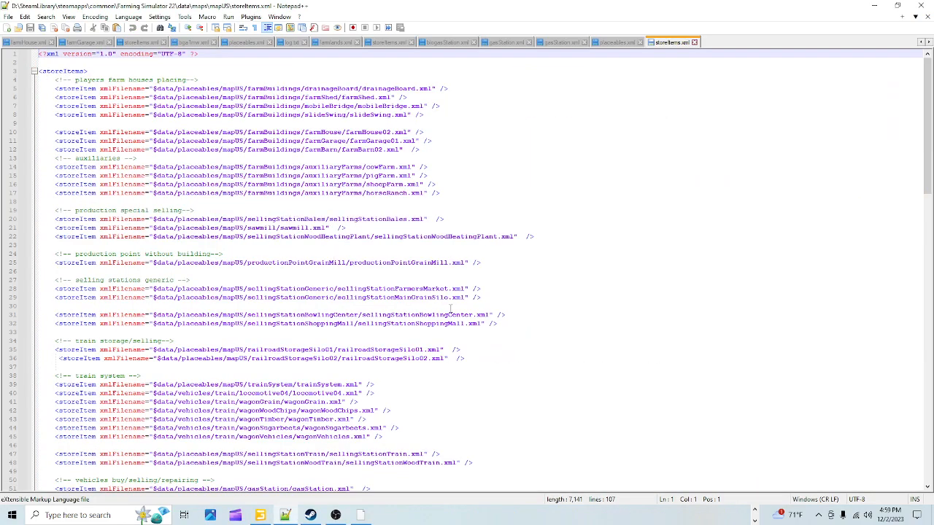
# - Copy the sellingStationShoppingMall storeItem line from the generic selling stations section and close the base game's storeItems.xml
pyautogui.scroll(-10, 442, 312)
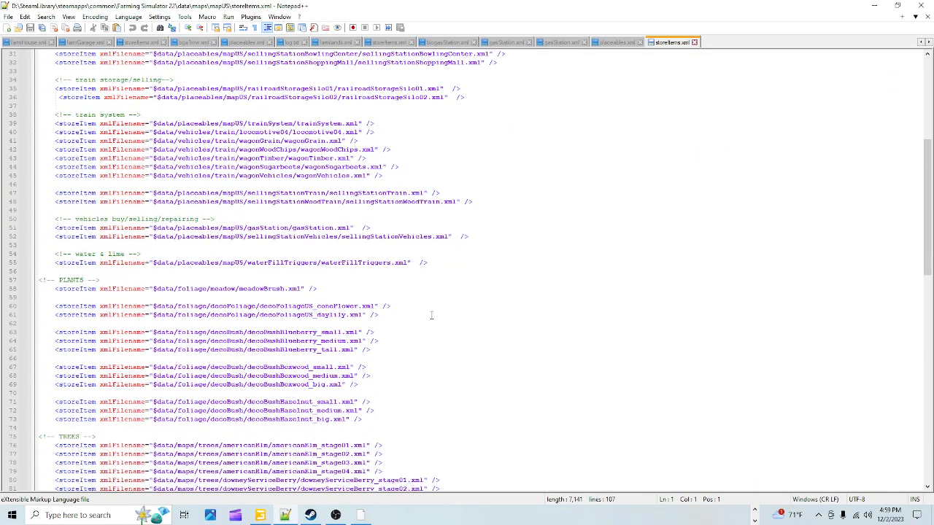
pyautogui.scroll(-2, 431, 315)
pyautogui.scroll(4, 431, 315)
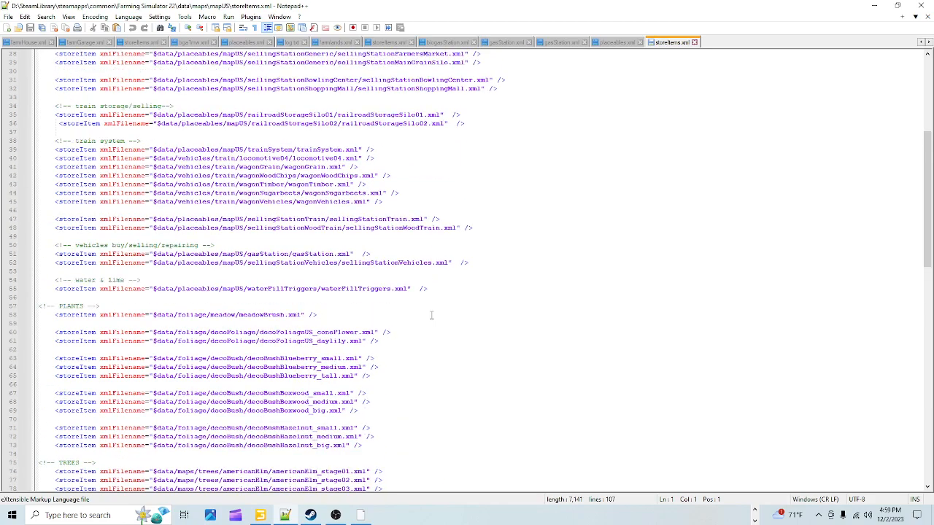
pyautogui.scroll(4, 420, 312)
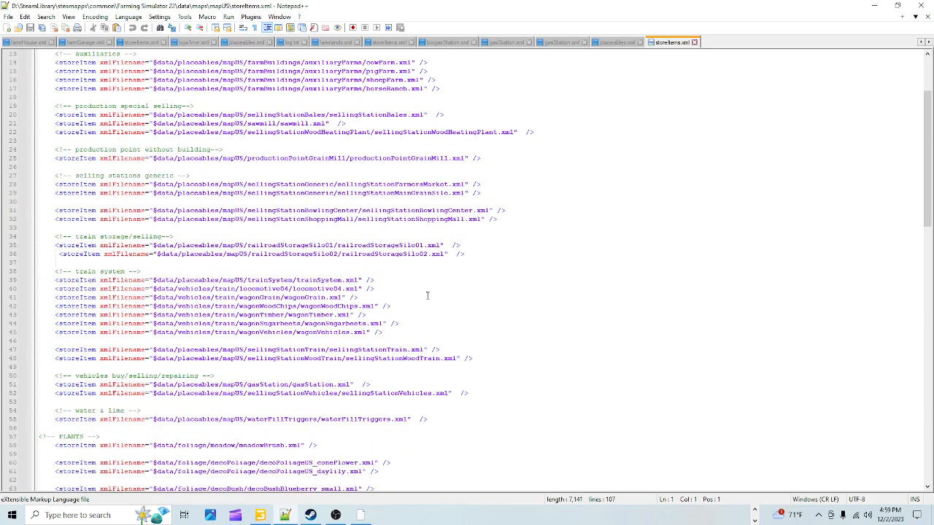
pyautogui.moveTo(498, 219); pyautogui.dragTo(46, 223)
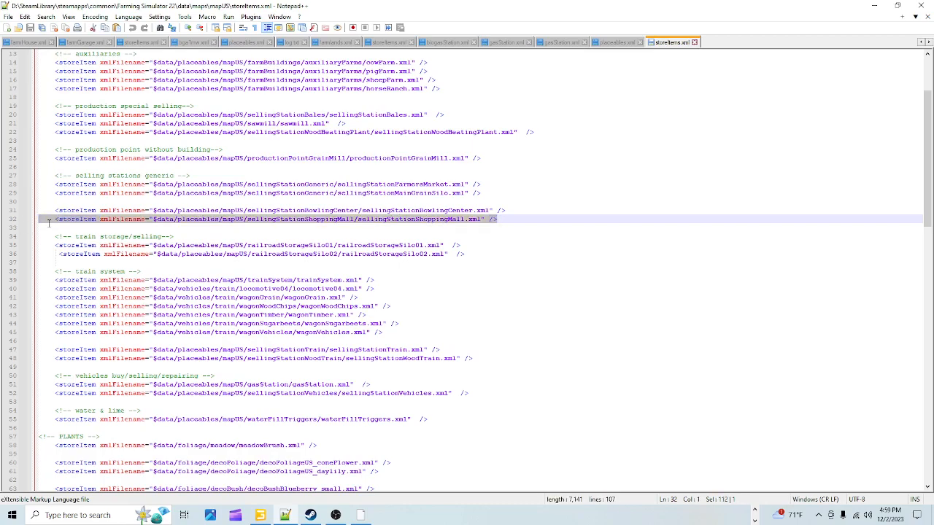
pyautogui.rightClick(44, 218)
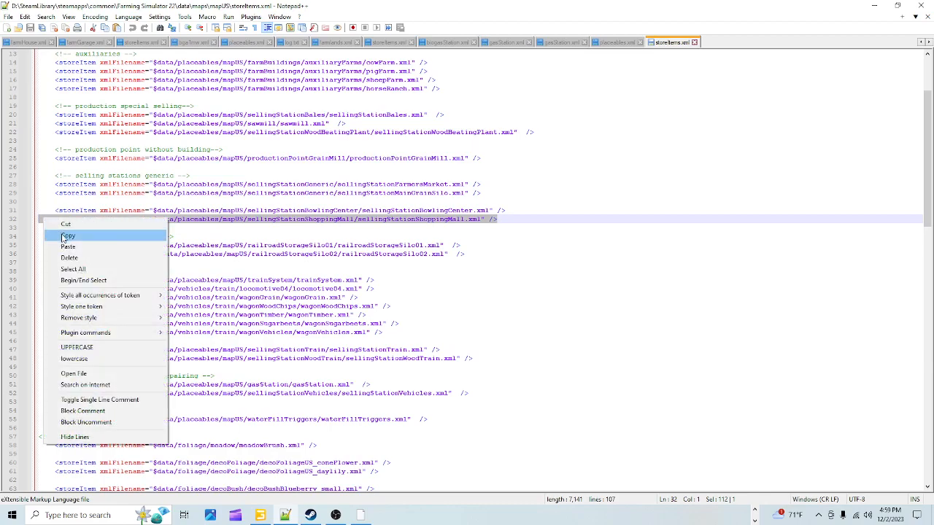
pyautogui.click(69, 236)
pyautogui.click(497, 239)
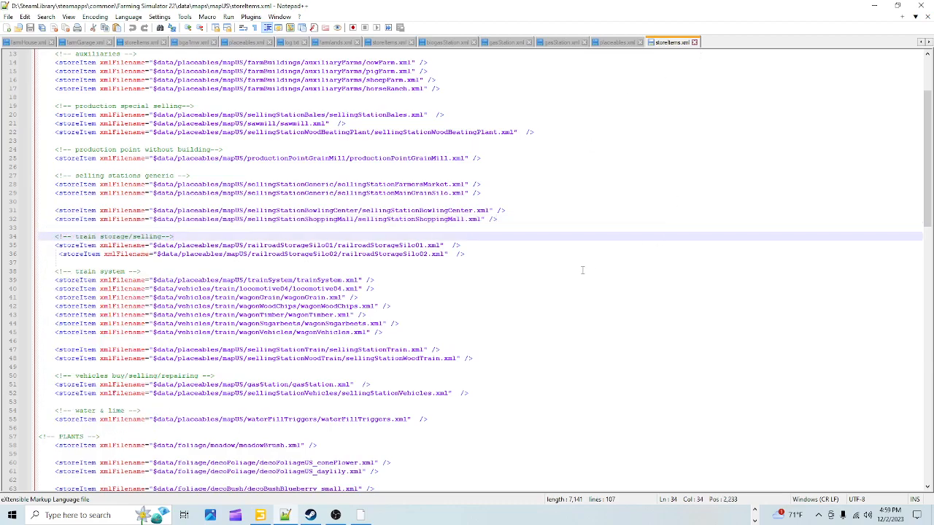
pyautogui.click(694, 43)
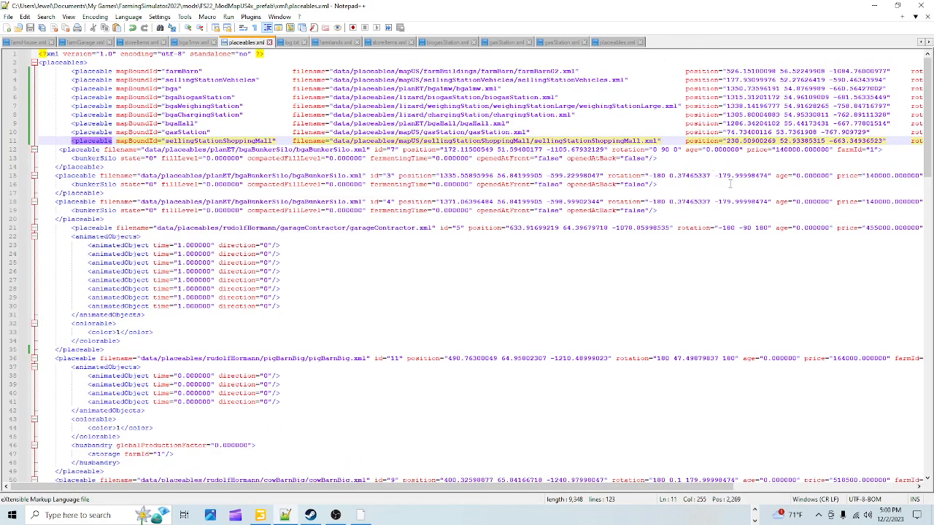
# - In File Explorer, browse from Documents to My Games/FarmingSimulator2022/mods/FS22_ModMapUS4x_prefab
pyautogui.moveTo(563, 486); pyautogui.dragTo(722, 502)
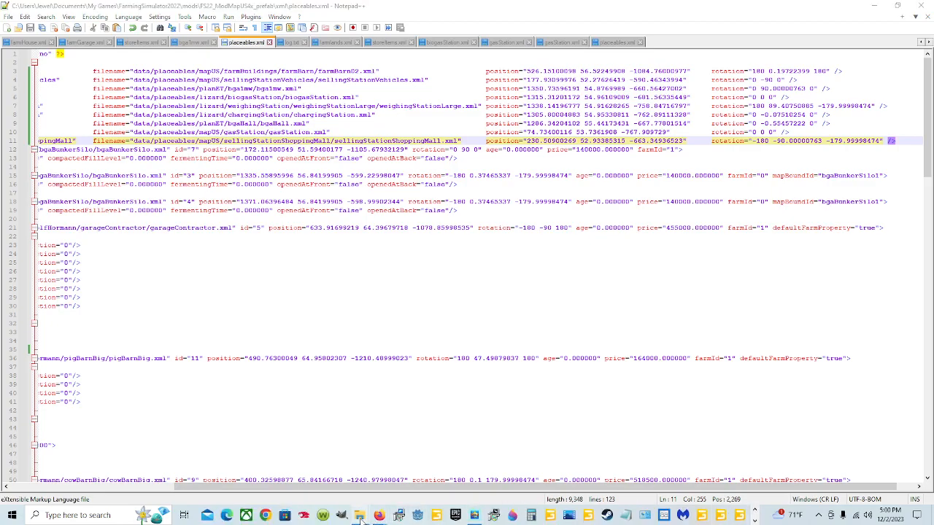
pyautogui.moveTo(359, 519)
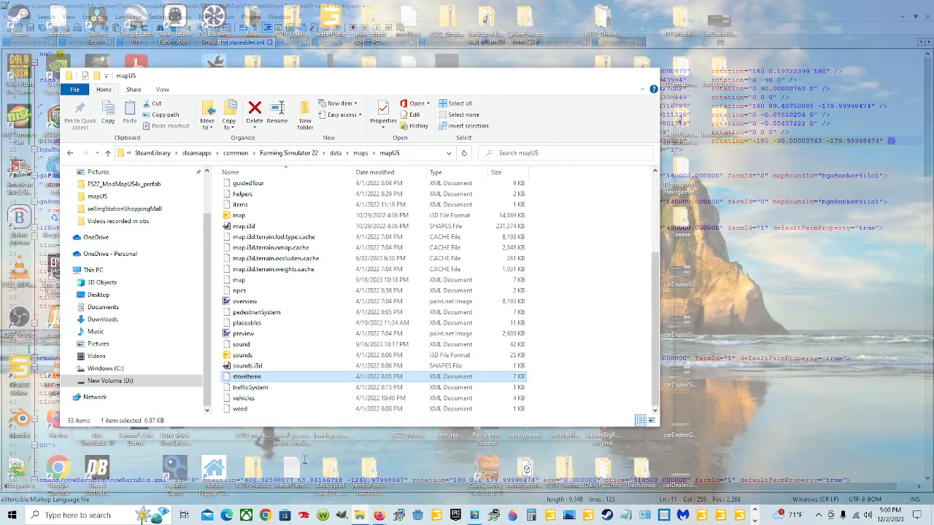
pyautogui.click(295, 464)
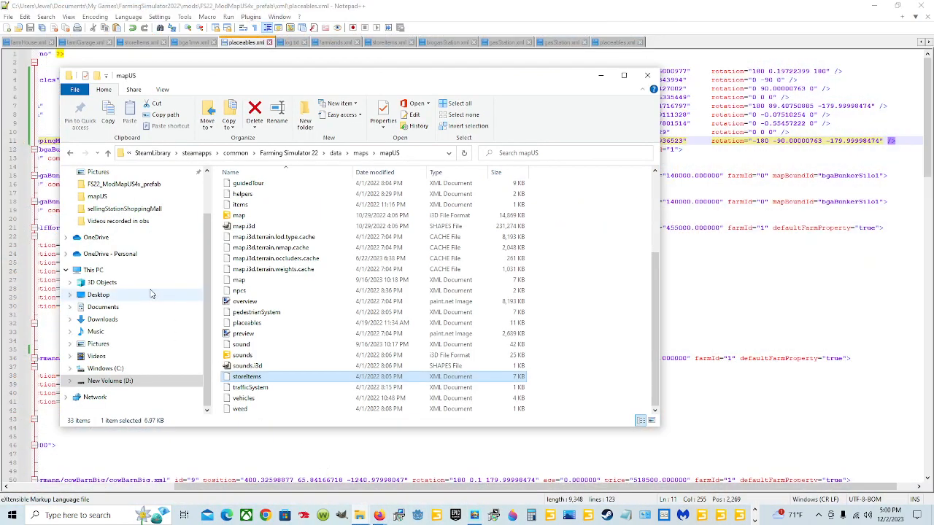
pyautogui.scroll(2, 152, 294)
pyautogui.click(142, 216)
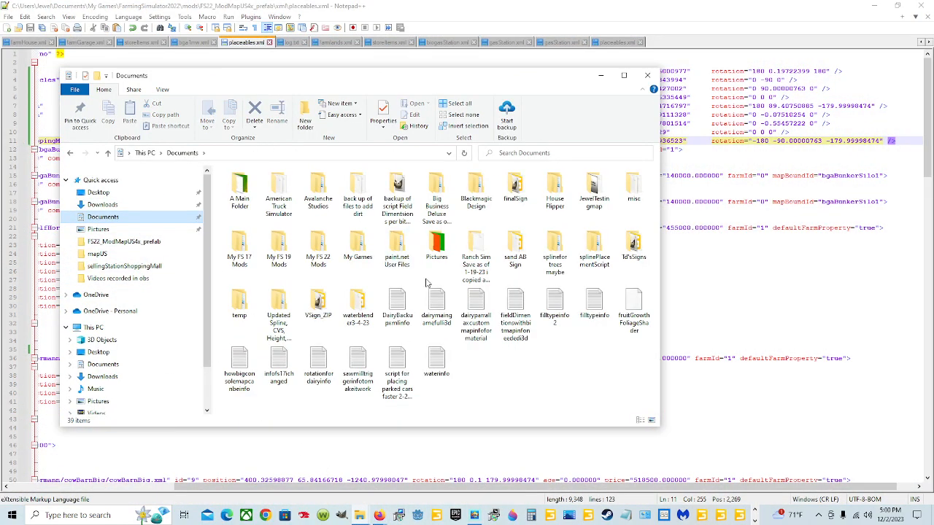
pyautogui.doubleClick(359, 246)
pyautogui.doubleClick(314, 210)
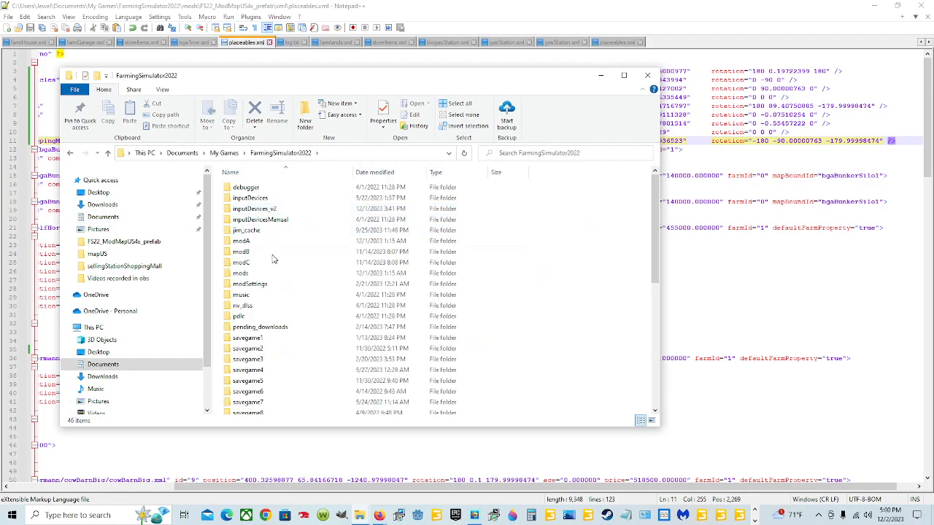
pyautogui.doubleClick(262, 274)
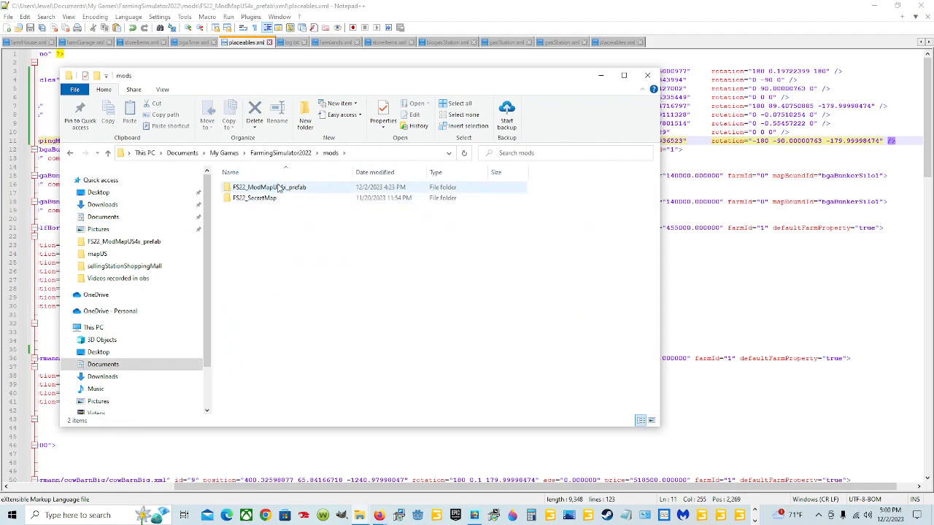
pyautogui.doubleClick(279, 188)
# - Open the mod map's own storeItems XML file from the FS22_ModMapUS4x_prefab folder in Notepad++
pyautogui.scroll(-3, 448, 302)
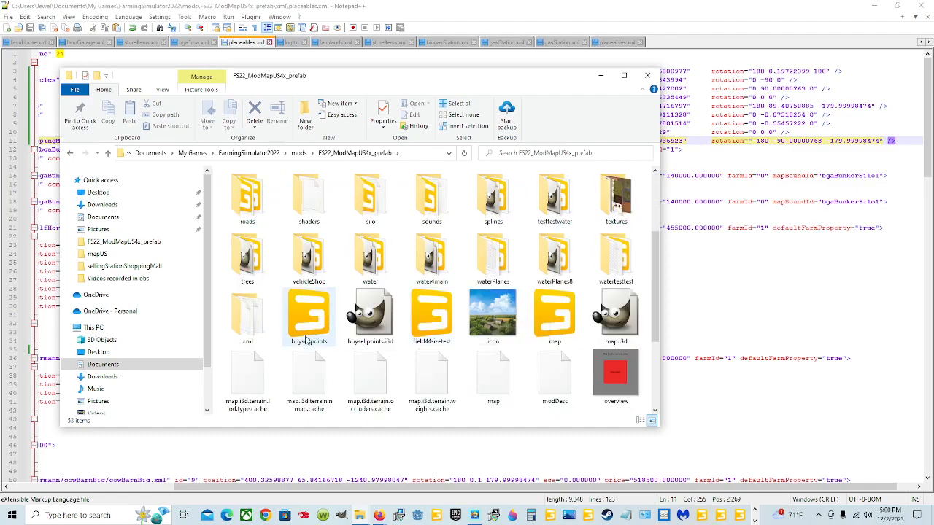
pyautogui.scroll(-3, 350, 341)
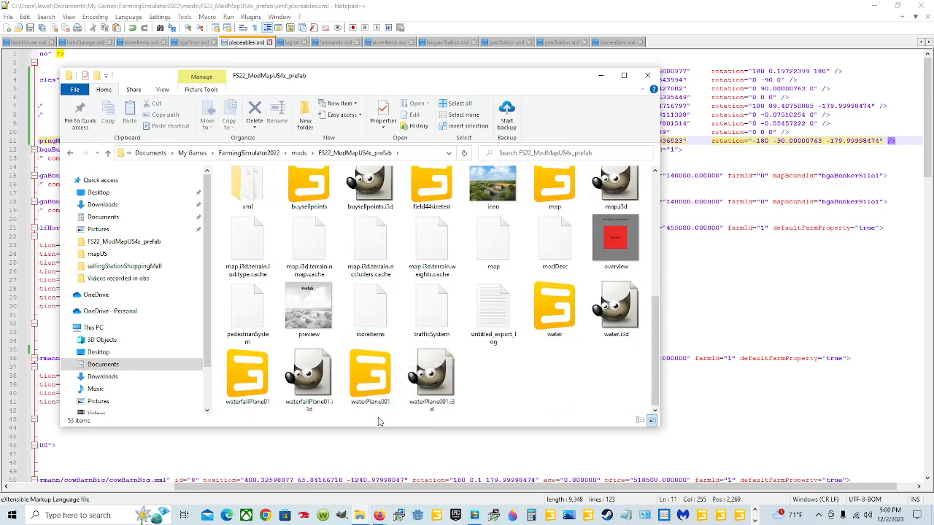
pyautogui.click(379, 315)
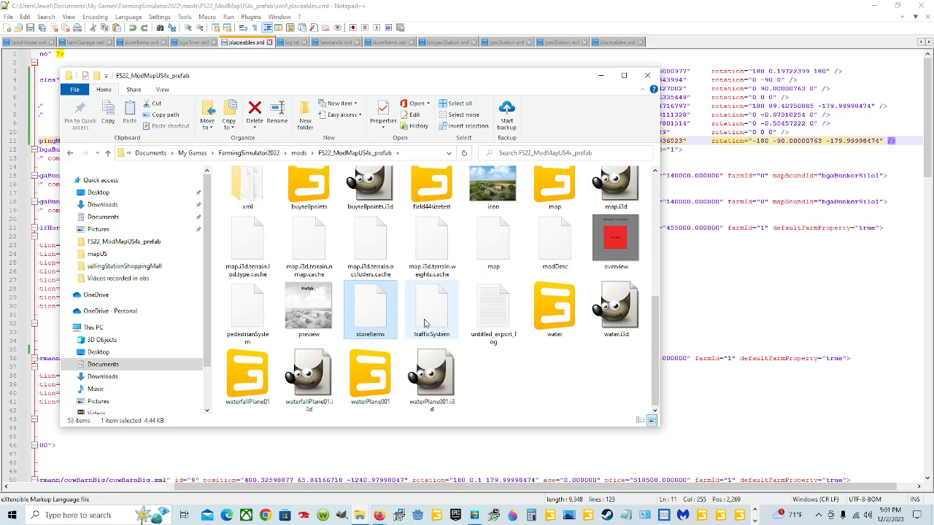
pyautogui.rightClick(367, 314)
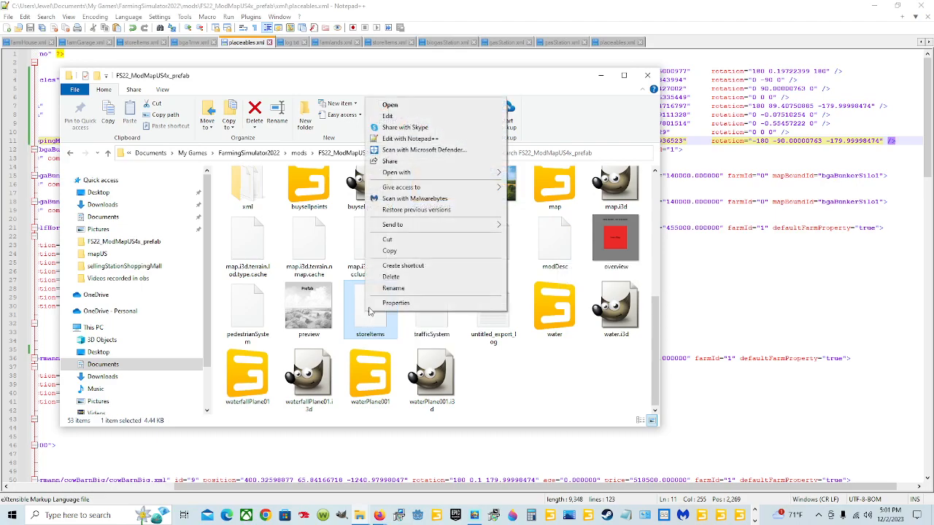
pyautogui.click(409, 138)
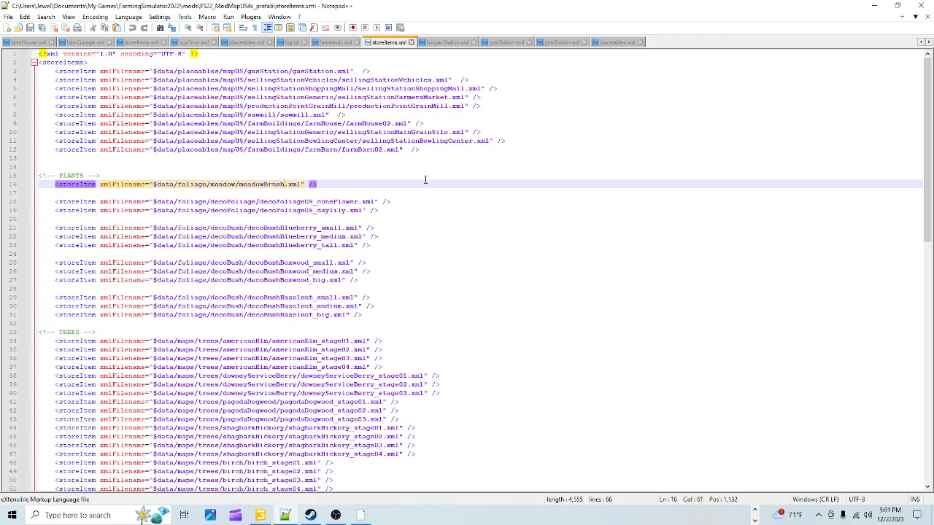
# - Paste the copied sellingStationShoppingMall storeItem line on a new line below the farmBarn02 entry and align its indentation with the other entries
pyautogui.click(423, 150)
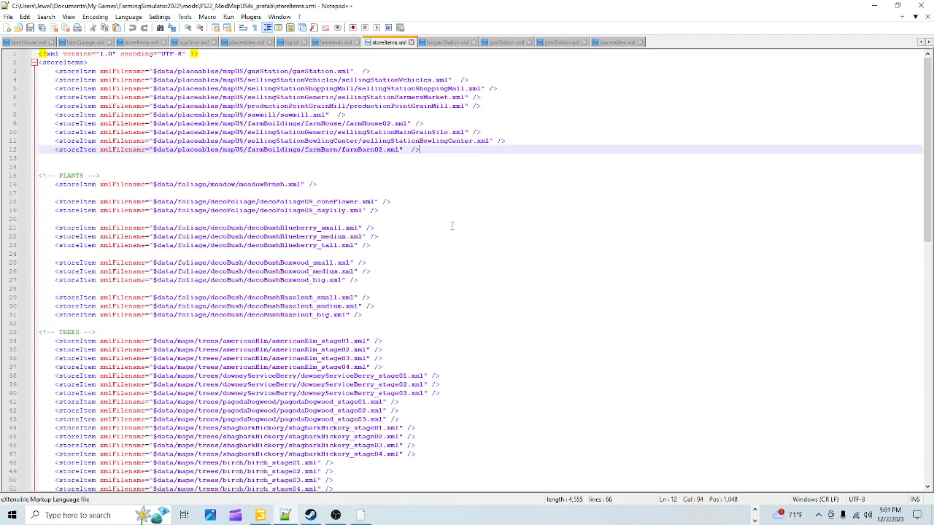
pyautogui.press('Return')
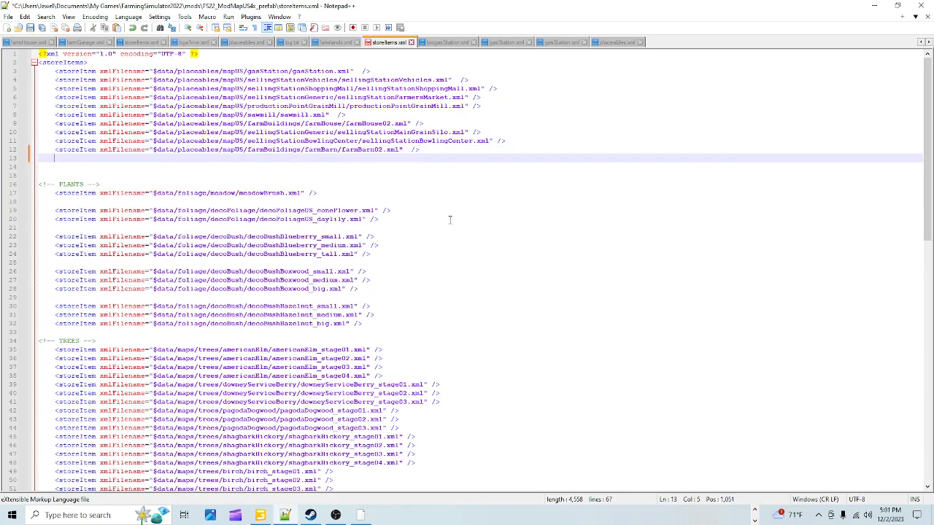
pyautogui.rightClick(55, 156)
pyautogui.click(78, 187)
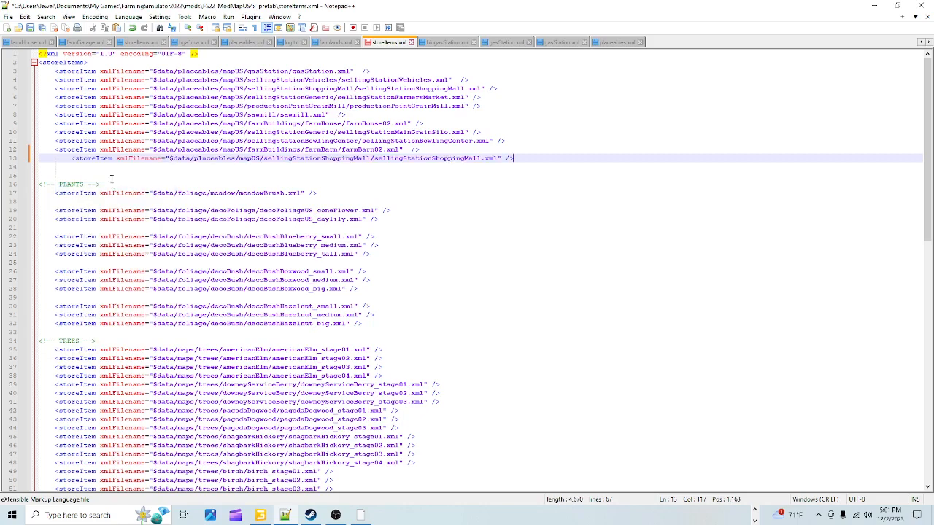
pyautogui.click(67, 158)
pyautogui.press('BackSpace')
pyautogui.press('BackSpace')
pyautogui.press('BackSpace')
pyautogui.press('BackSpace')
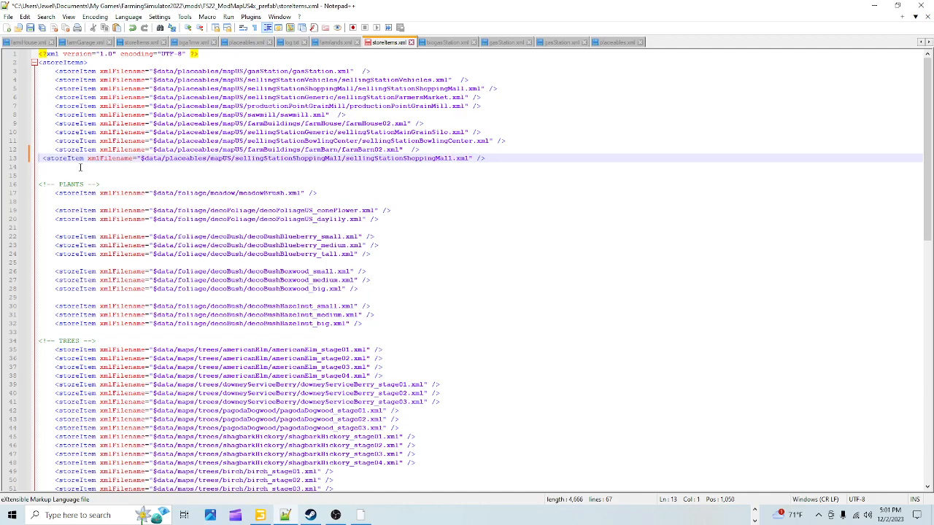
pyautogui.press('BackSpace')
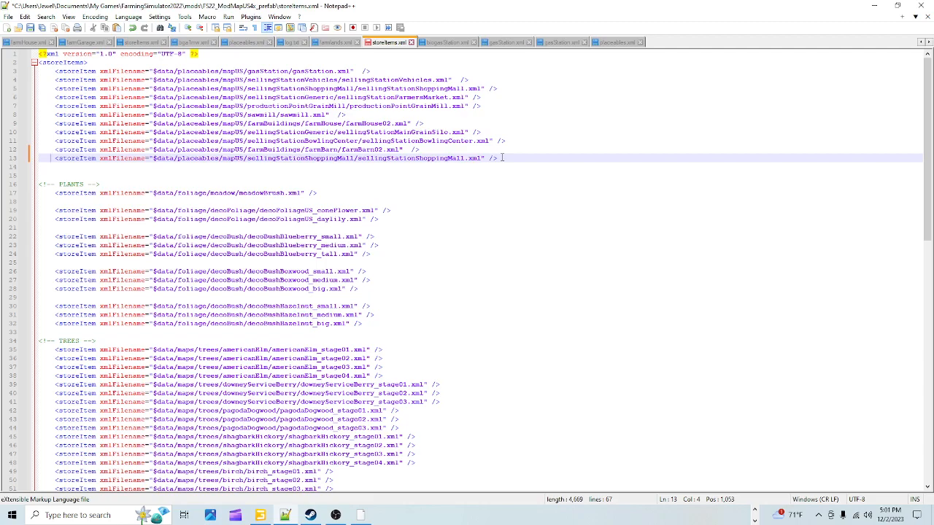
# - Delete the duplicate sellingStationShoppingMall storeItem line below farmBarn02 along with its extra line break, and save storeItems.xml
pyautogui.moveTo(502, 158); pyautogui.dragTo(14, 157)
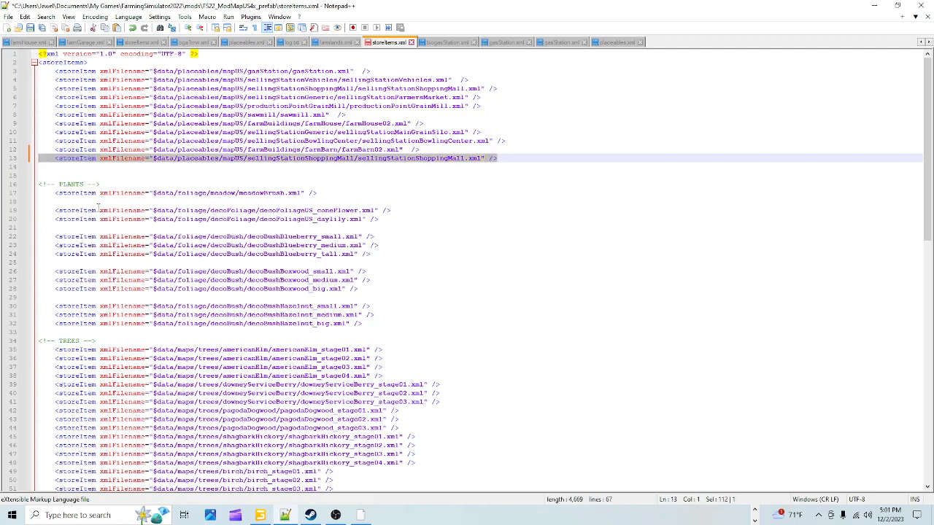
pyautogui.press('Delete')
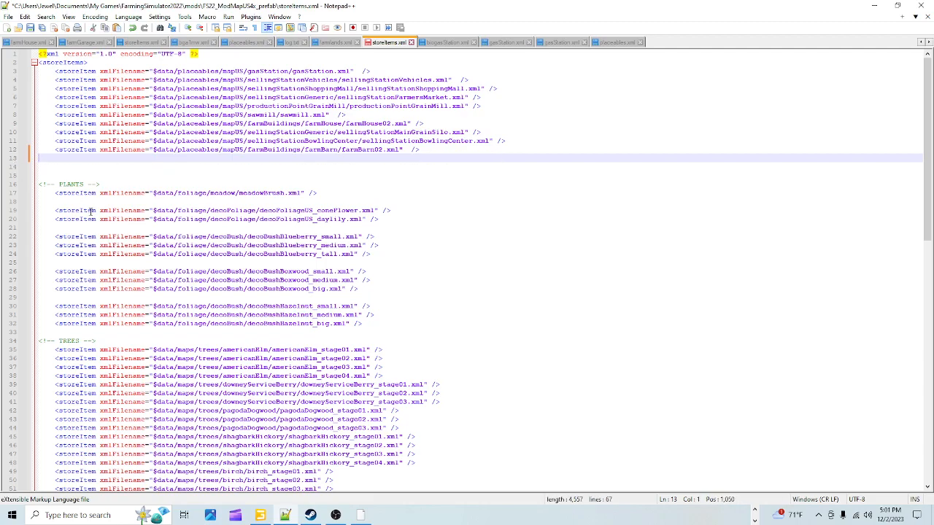
pyautogui.press('Delete')
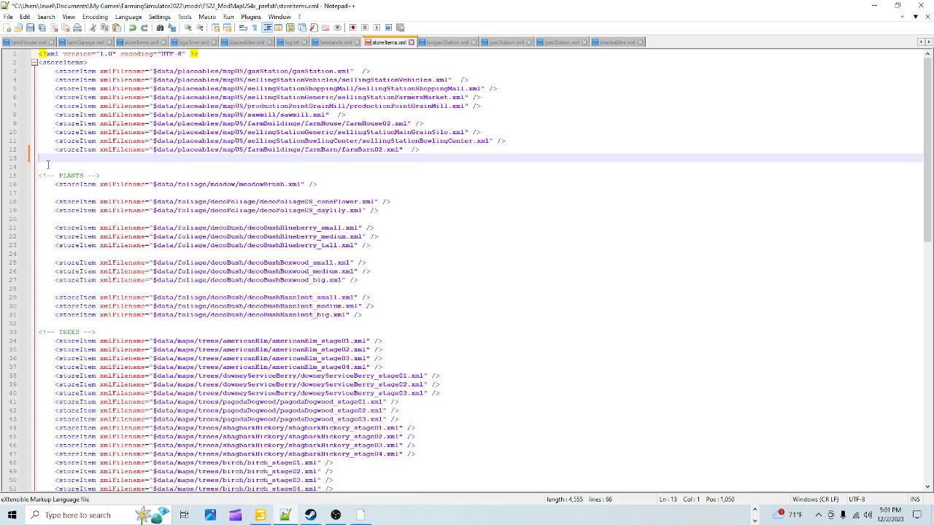
pyautogui.click(30, 28)
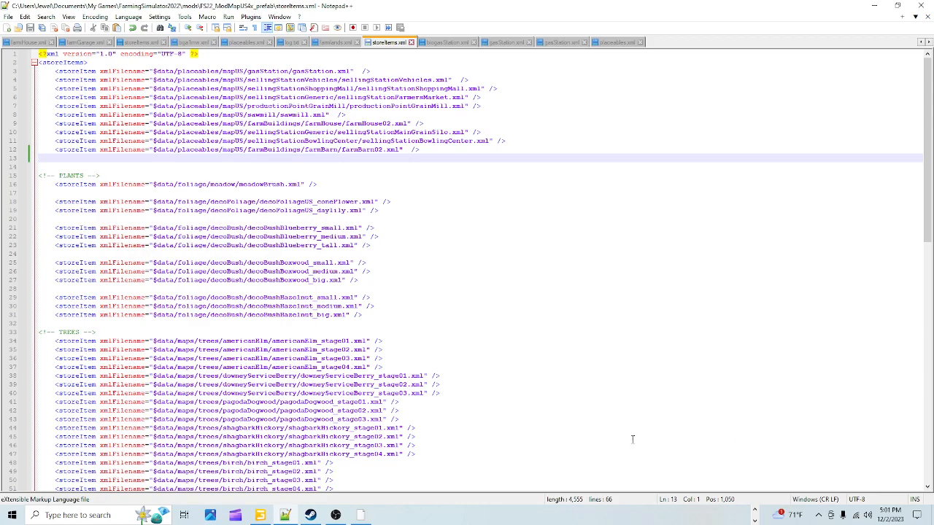
# - Switch to GIANTS Editor and examine the placeholders group in the scenegraph, ending with unloadingStation selected
pyautogui.click(261, 515)
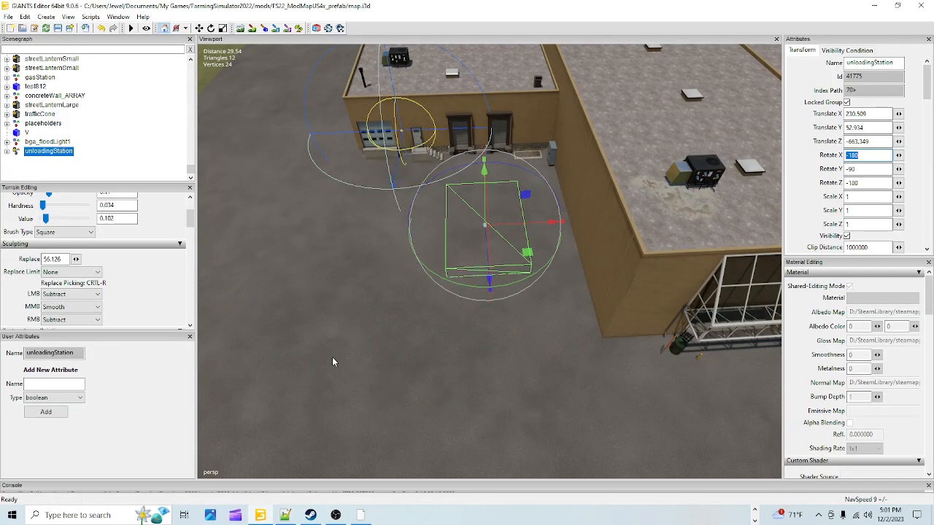
pyautogui.click(38, 154)
pyautogui.scroll(2, 95, 170)
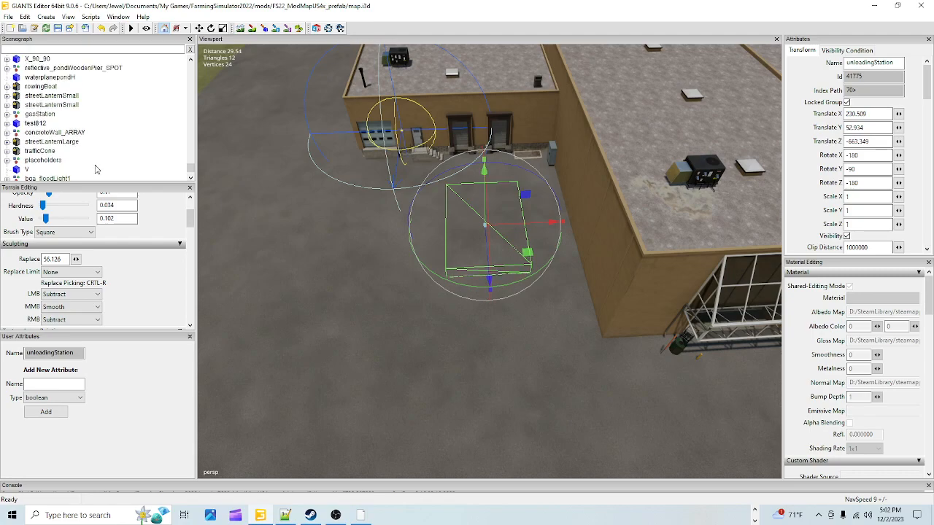
pyautogui.click(63, 162)
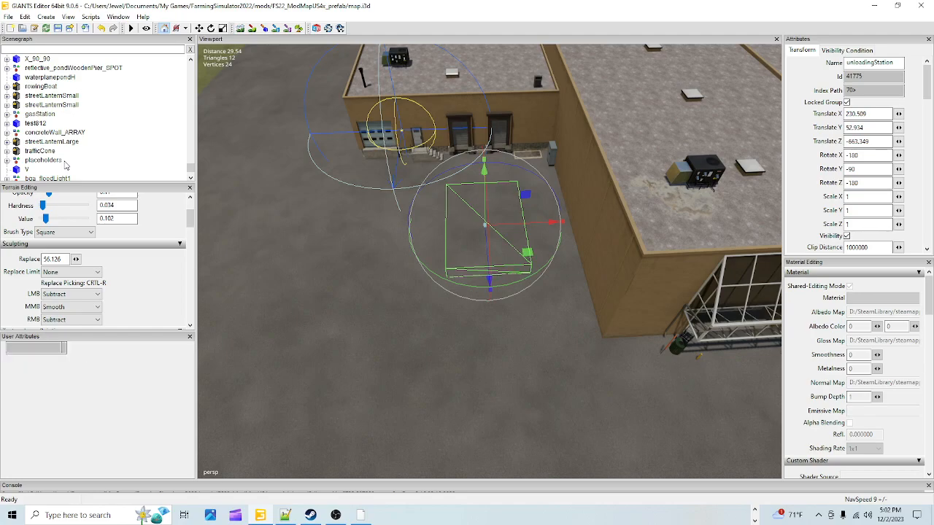
pyautogui.scroll(-2, 83, 157)
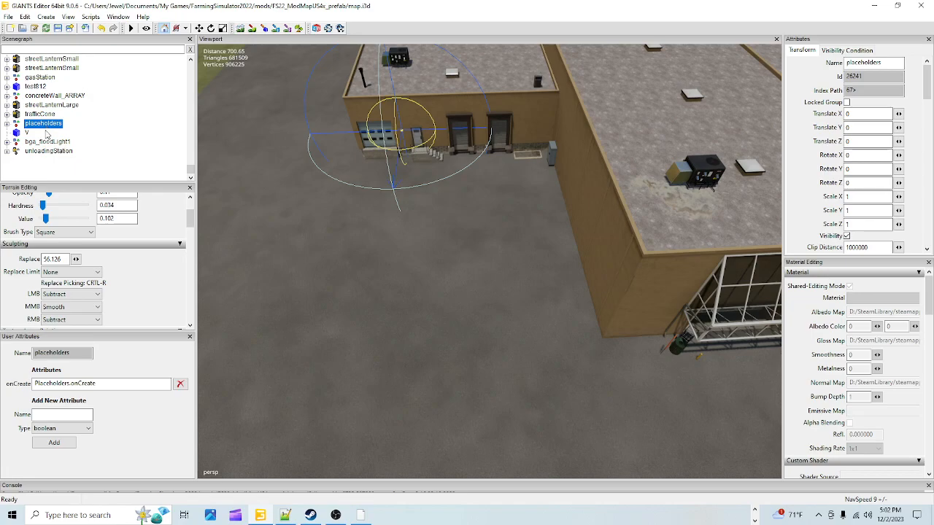
pyautogui.click(48, 151)
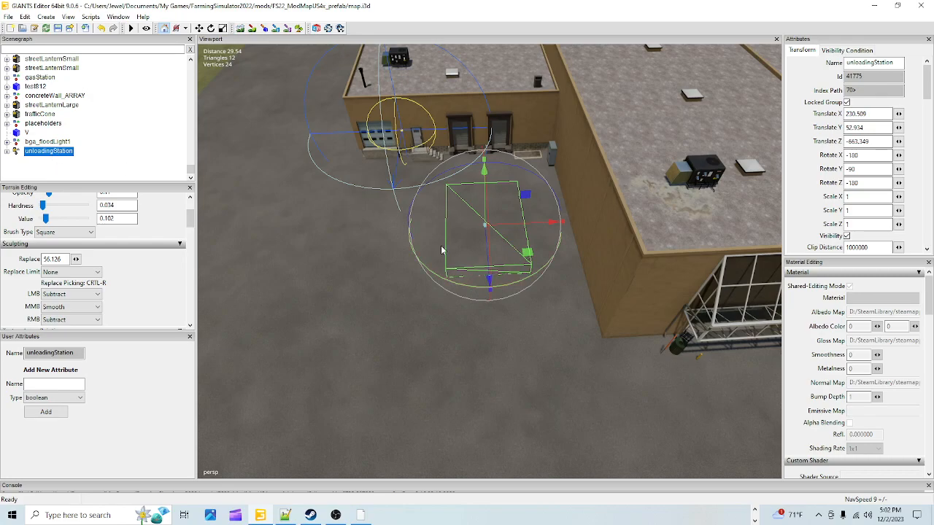
# - Expand unloadingStation to examine its unloadTrigger and teleportNode children, and collapse it again
pyautogui.click(8, 152)
pyautogui.click(62, 163)
pyautogui.click(56, 170)
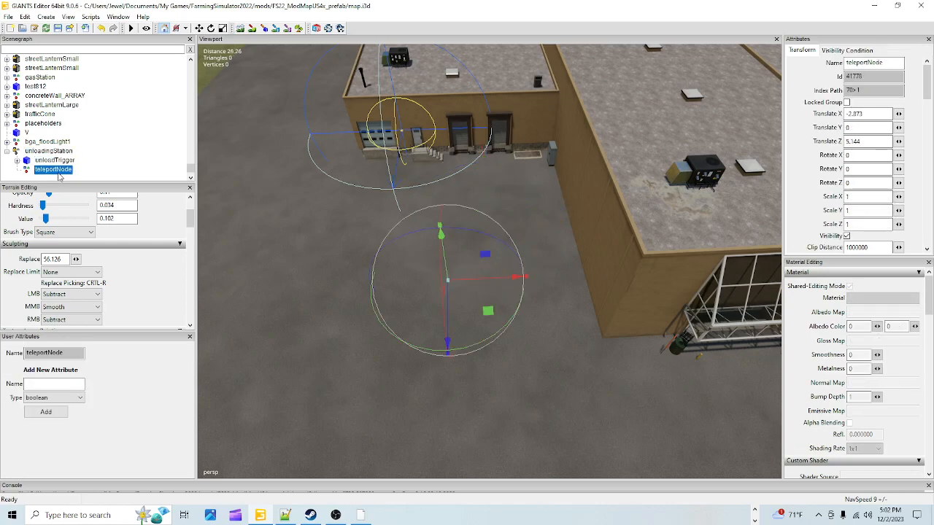
pyautogui.click(46, 151)
pyautogui.click(8, 151)
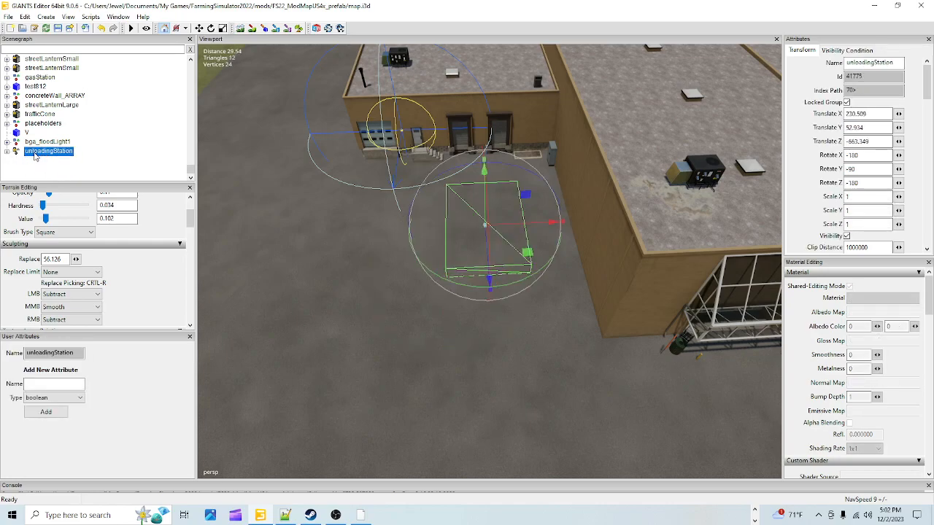
# - Move unloadingStation into the placeholders group in the scenegraph, select it there, and collapse the group
pyautogui.click(42, 143)
pyautogui.moveTo(38, 144); pyautogui.dragTo(46, 125)
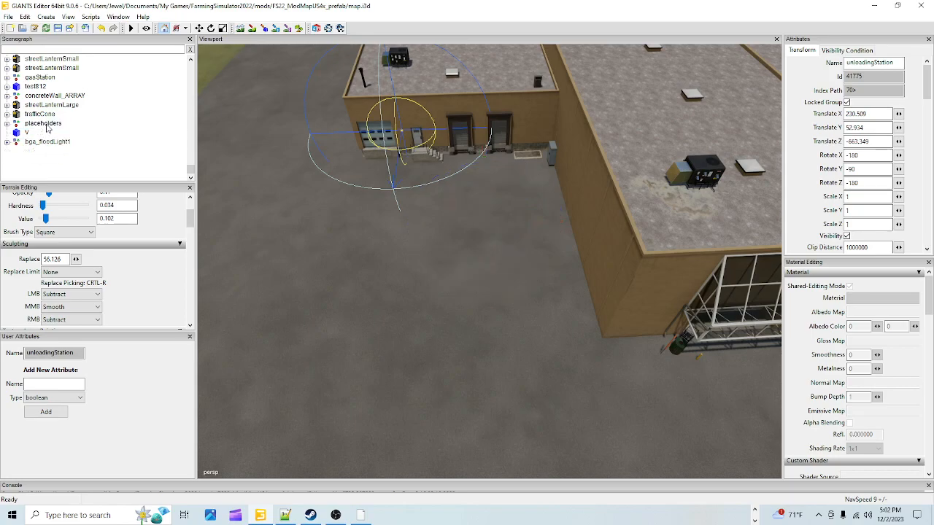
pyautogui.click(7, 123)
pyautogui.scroll(-2, 40, 145)
pyautogui.scroll(-3, 41, 145)
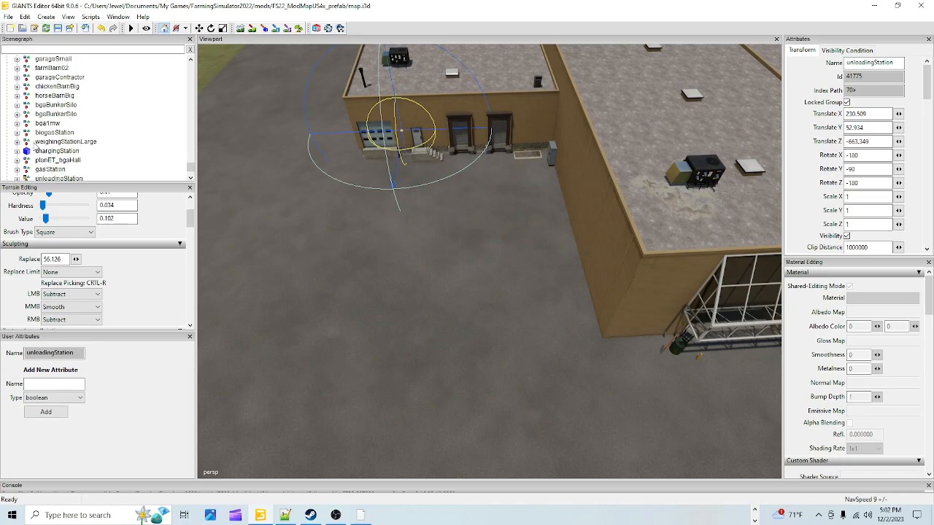
pyautogui.click(59, 152)
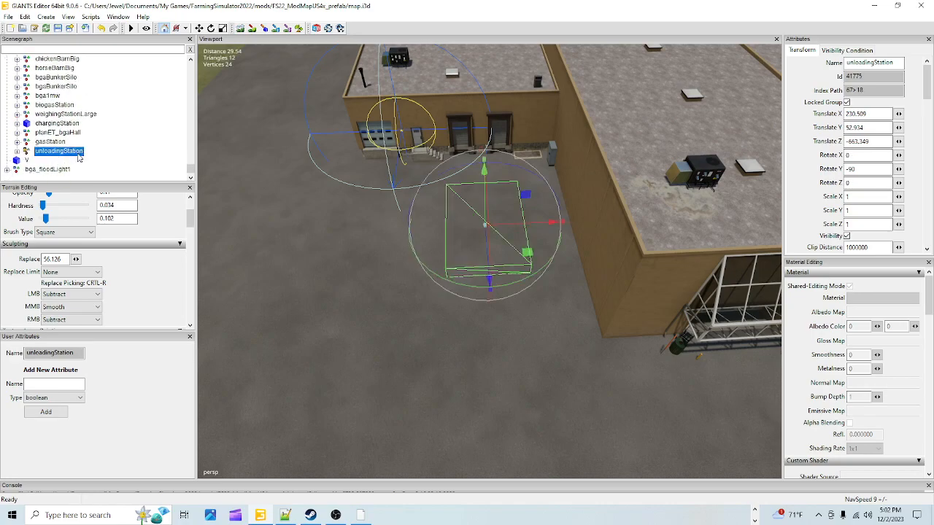
pyautogui.scroll(3, 58, 128)
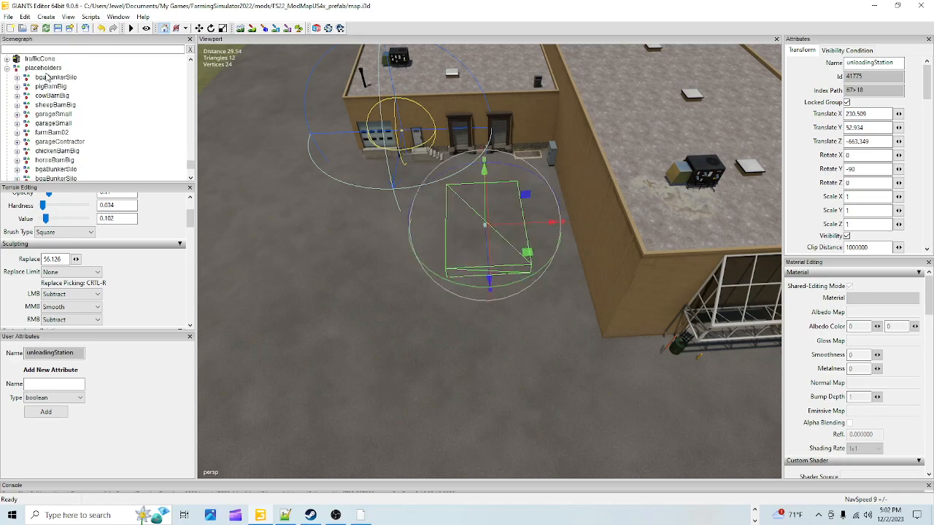
pyautogui.click(7, 68)
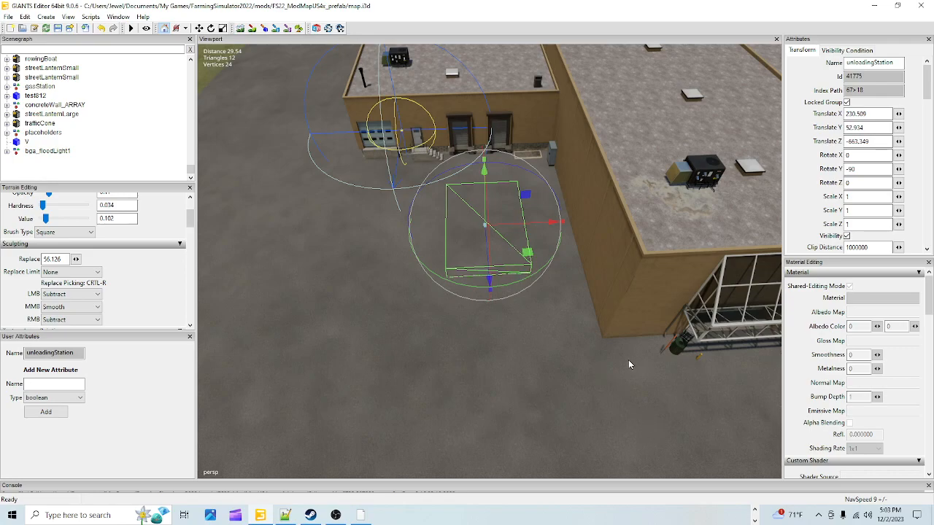
# - Switch to Notepad++ and highlight the sellingStationShoppingMall filename path in the mod map's placeables.xml
pyautogui.click(260, 515)
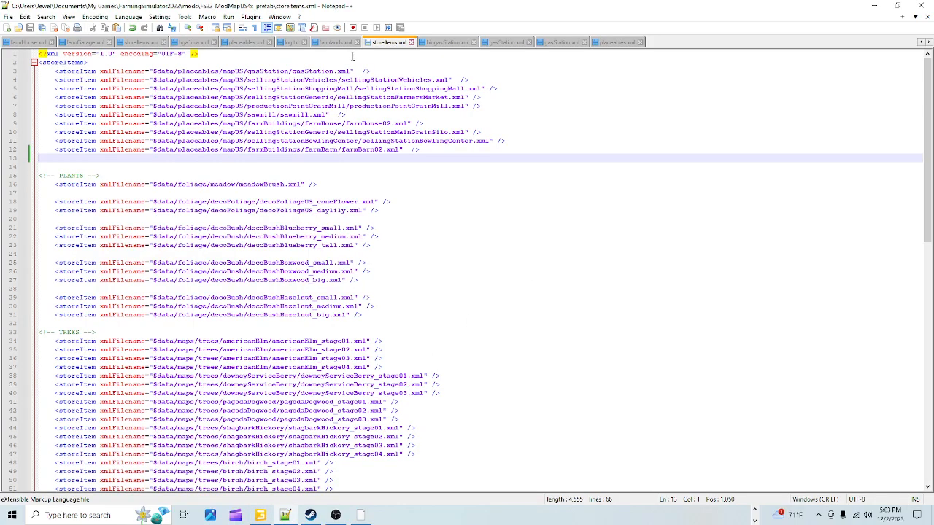
pyautogui.click(250, 43)
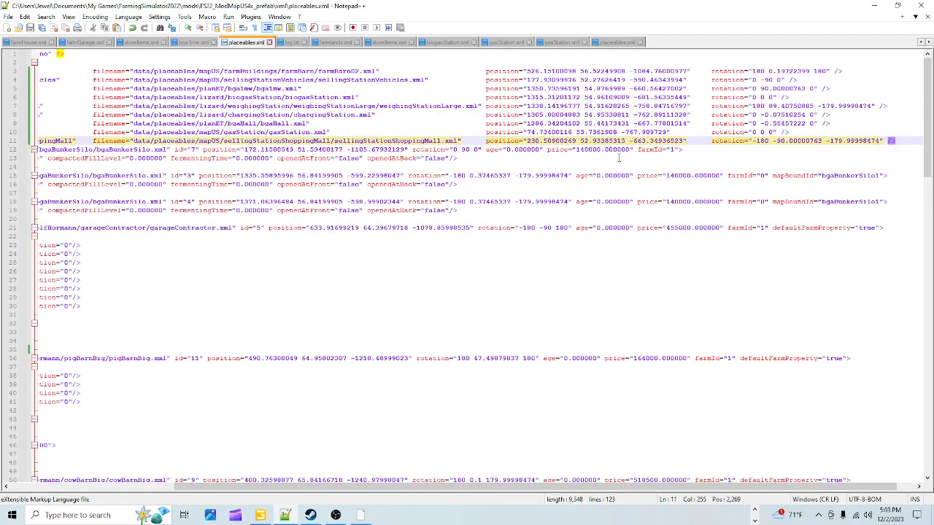
pyautogui.moveTo(467, 140); pyautogui.dragTo(134, 141)
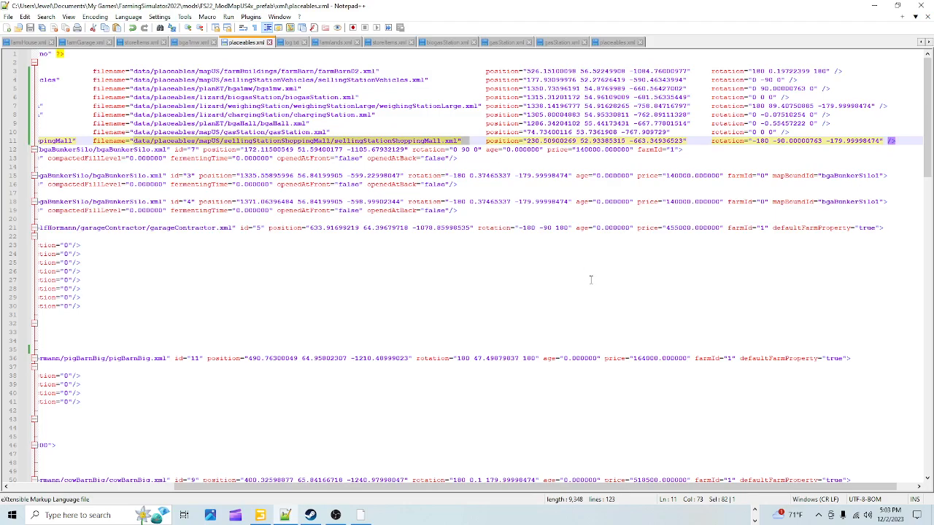
# - Undo the accidental text move in placeables.xml and highlight the full sellingStationShoppingMall.xml filename value on line 11
pyautogui.moveTo(429, 148); pyautogui.dragTo(387, 124)
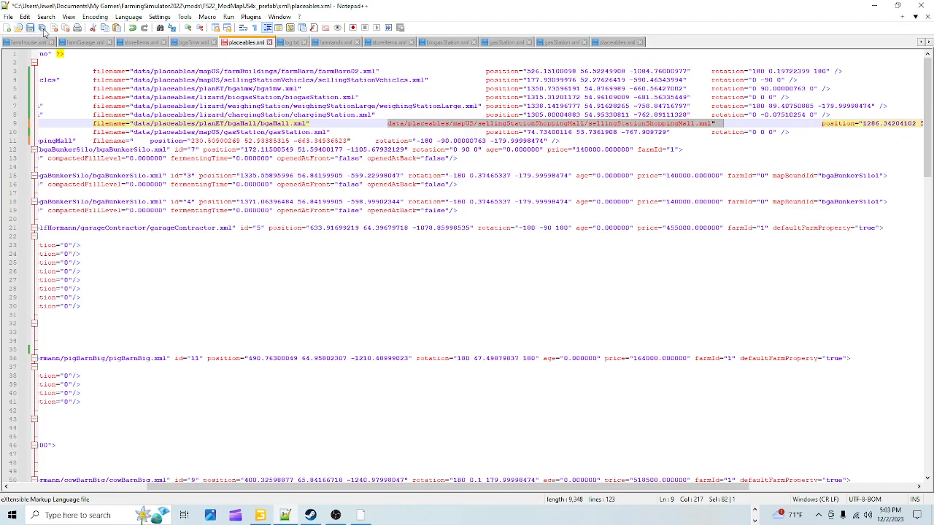
pyautogui.click(133, 28)
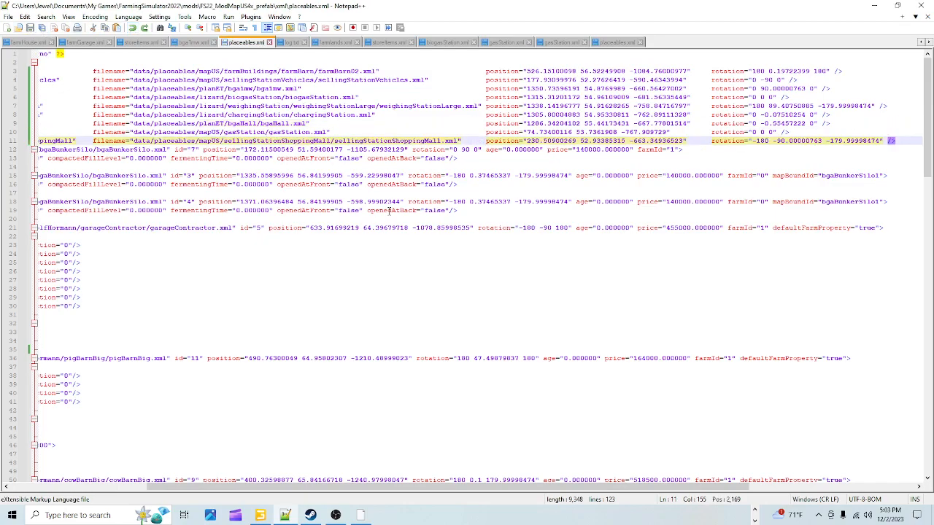
pyautogui.moveTo(469, 142); pyautogui.dragTo(385, 144)
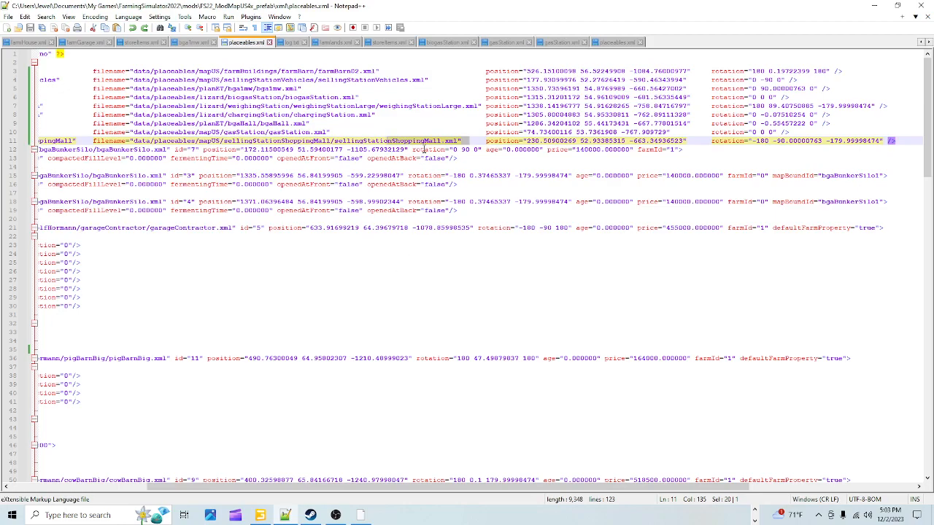
pyautogui.moveTo(471, 141); pyautogui.dragTo(129, 138)
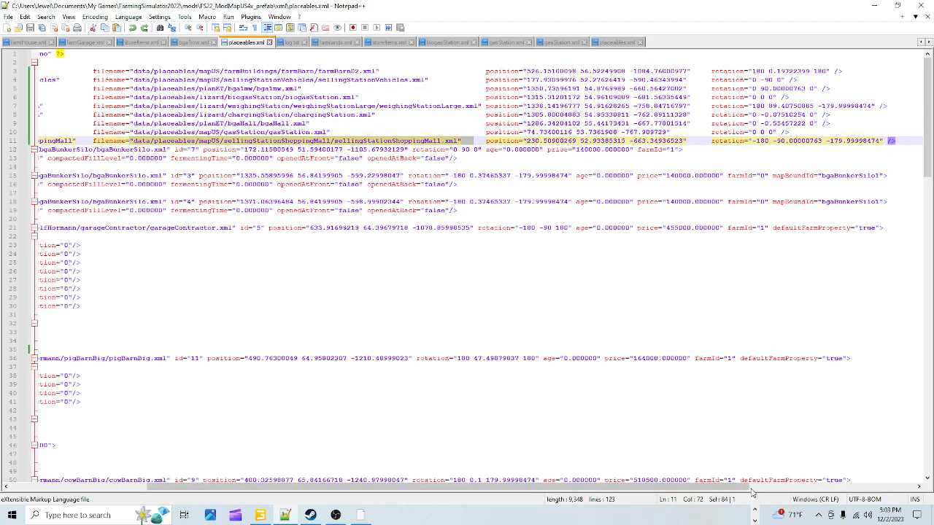
# - Switch to the File Explorer window showing the xml folder and open SteamLibrary/steamapps/common on drive D
pyautogui.click(755, 510)
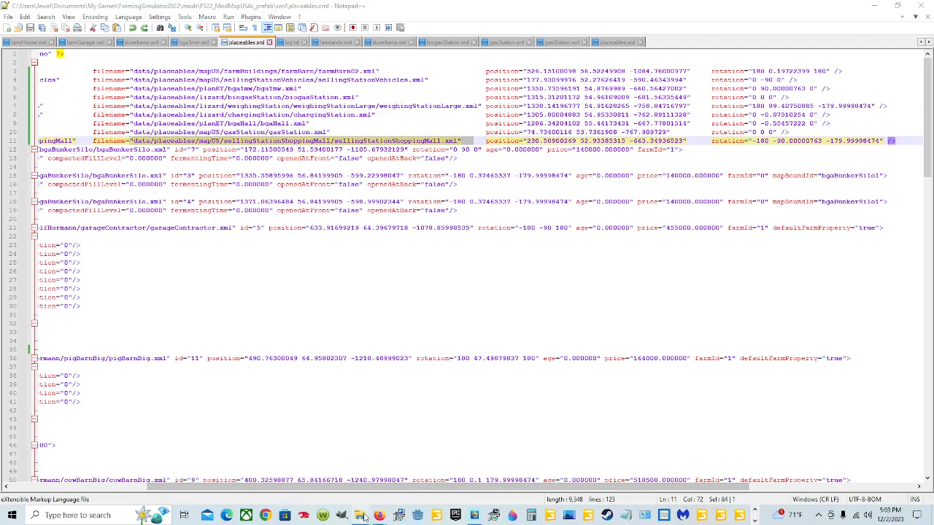
pyautogui.moveTo(363, 516)
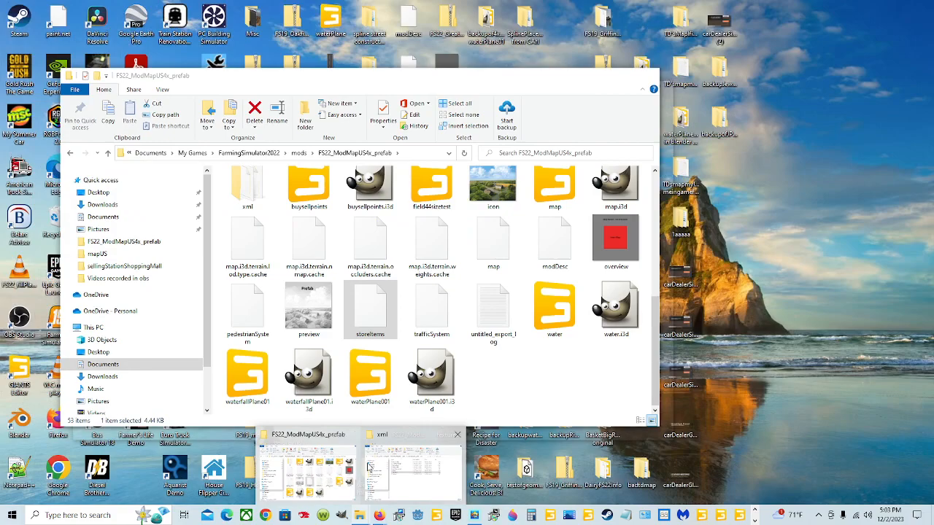
pyautogui.click(388, 459)
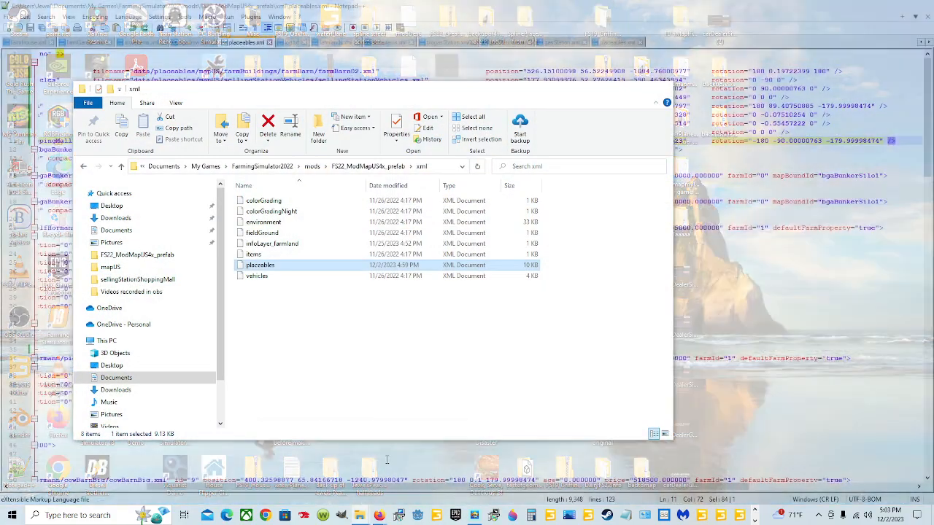
pyautogui.scroll(-2, 174, 386)
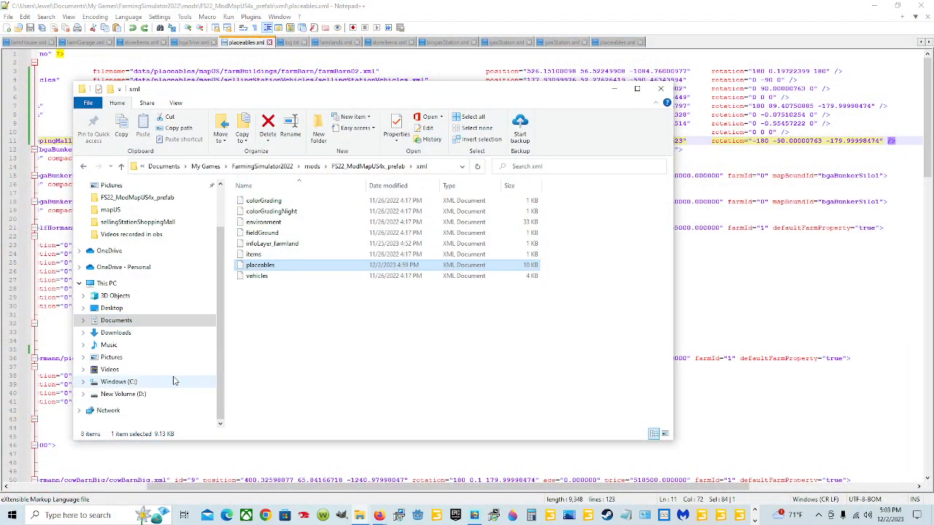
pyautogui.click(123, 394)
pyautogui.click(432, 349)
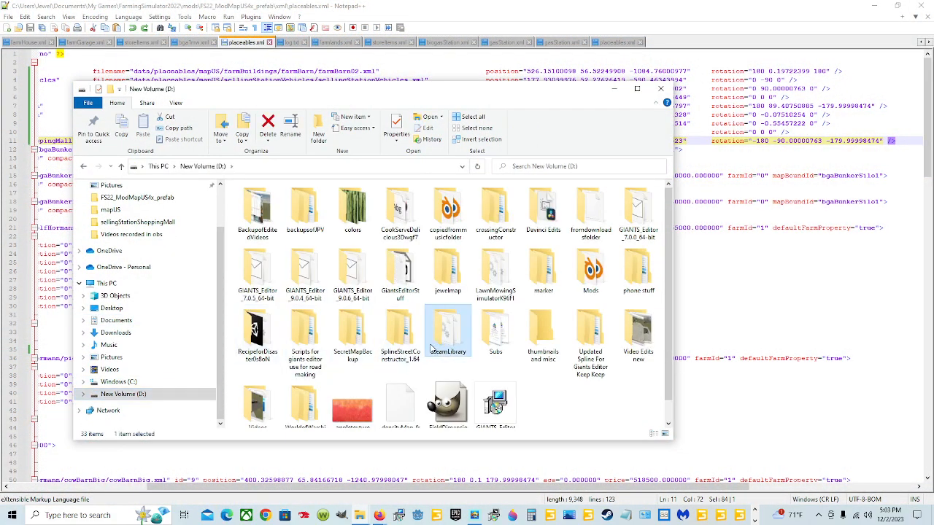
pyautogui.doubleClick(432, 349)
pyautogui.doubleClick(292, 199)
pyautogui.doubleClick(296, 202)
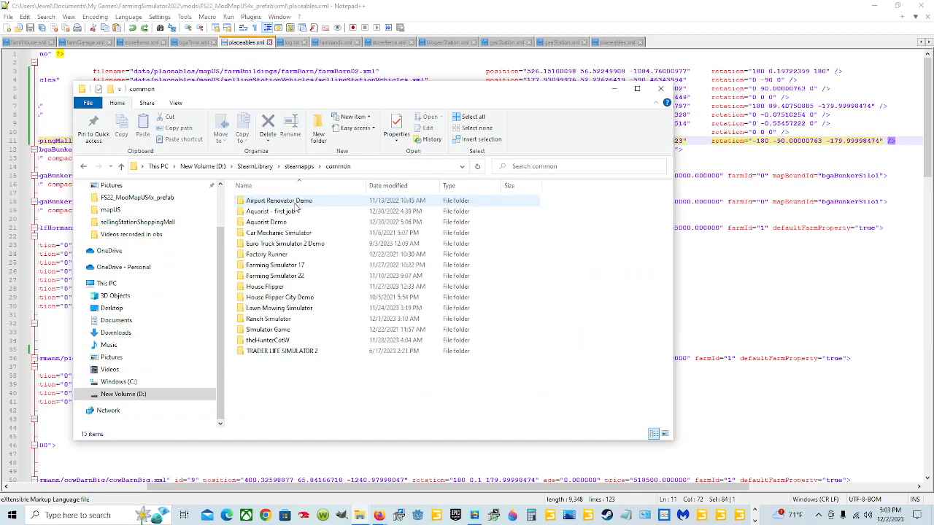
# - Open the Farming Simulator 22 folder's data/placeables/mapUS/sellingStationShoppingMall subfolder
pyautogui.doubleClick(281, 276)
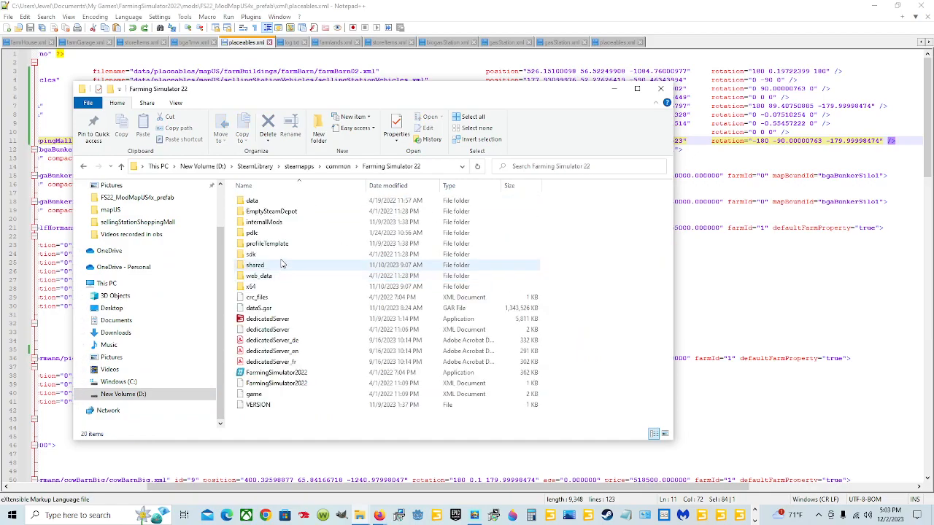
pyautogui.doubleClick(279, 202)
pyautogui.doubleClick(285, 290)
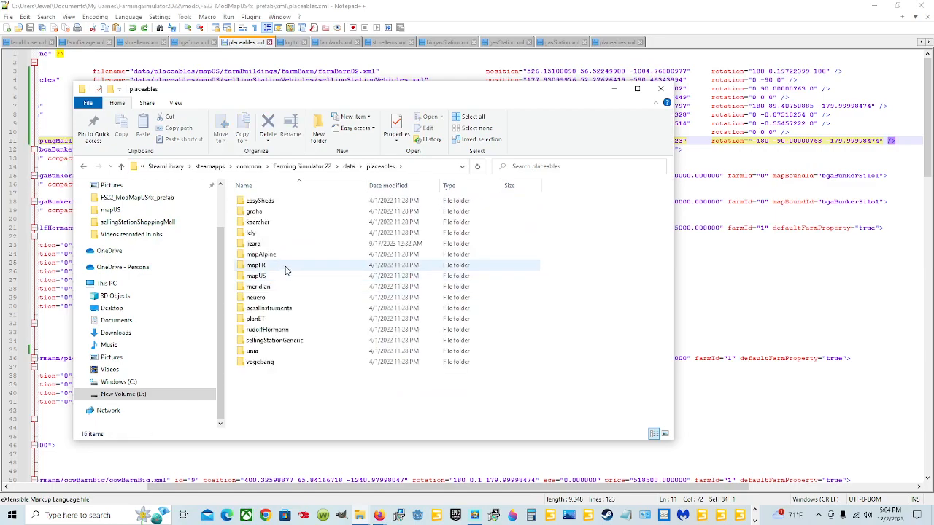
pyautogui.doubleClick(285, 276)
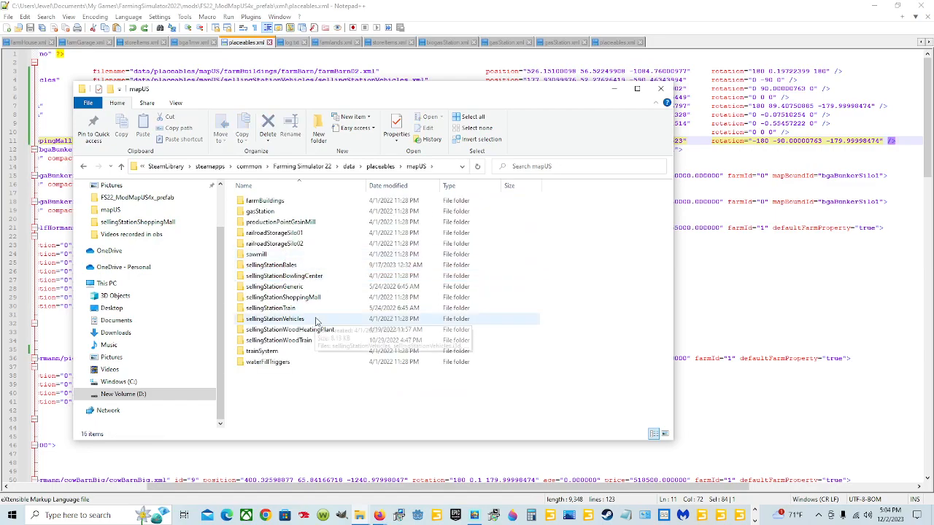
pyautogui.doubleClick(283, 297)
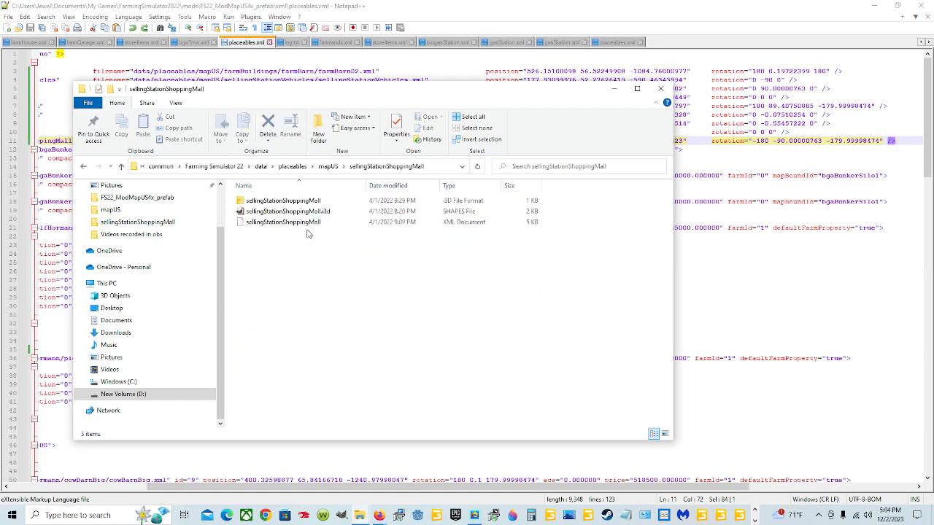
# - Examine the sellingStationShoppingMall i3d and XML files in the folder, and put the File Explorer window away
pyautogui.click(320, 201)
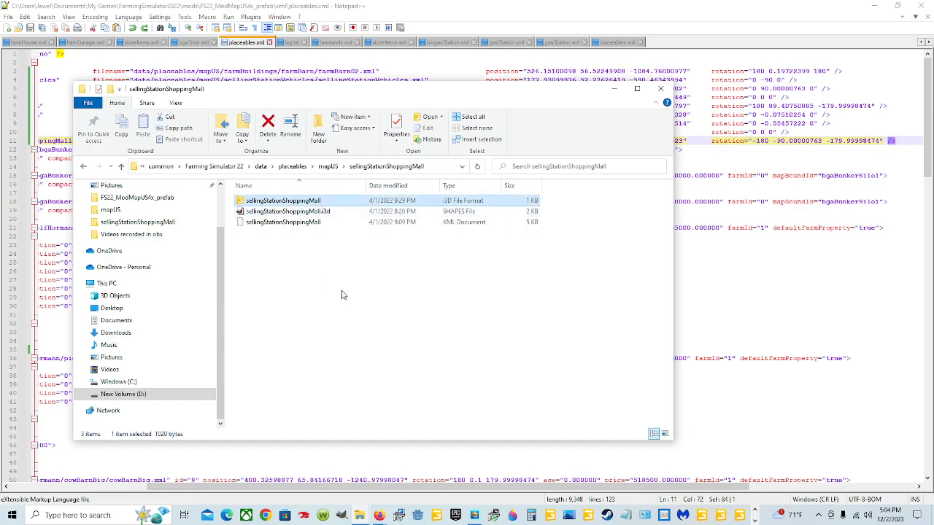
pyautogui.click(327, 223)
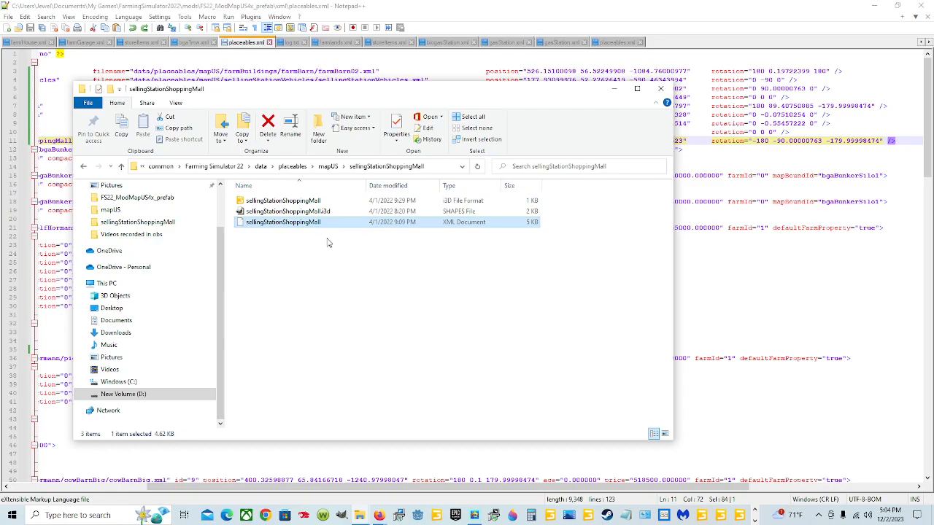
pyautogui.moveTo(407, 91); pyautogui.dragTo(436, 158)
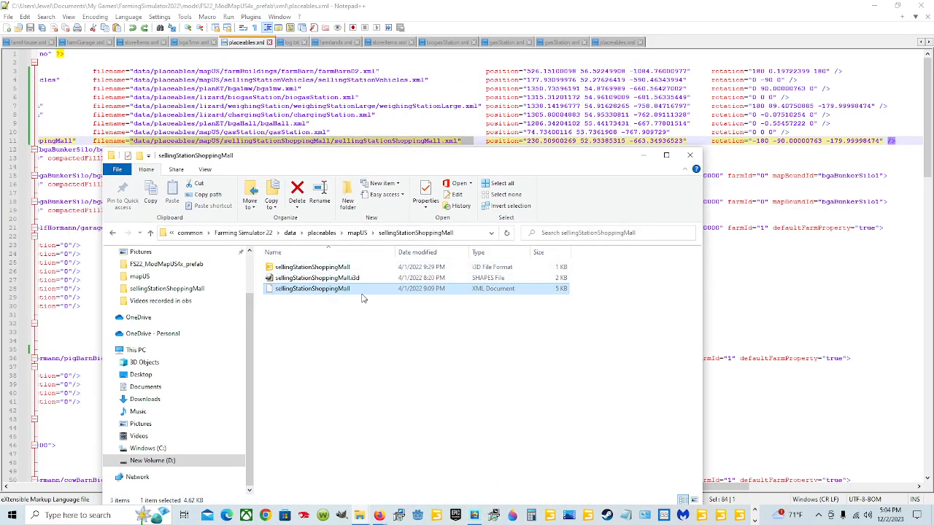
pyautogui.click(359, 268)
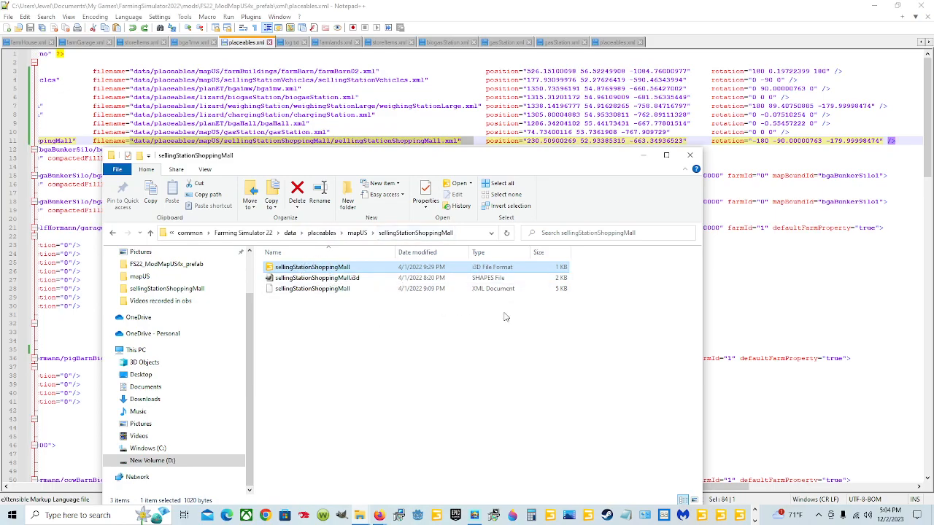
pyautogui.click(641, 156)
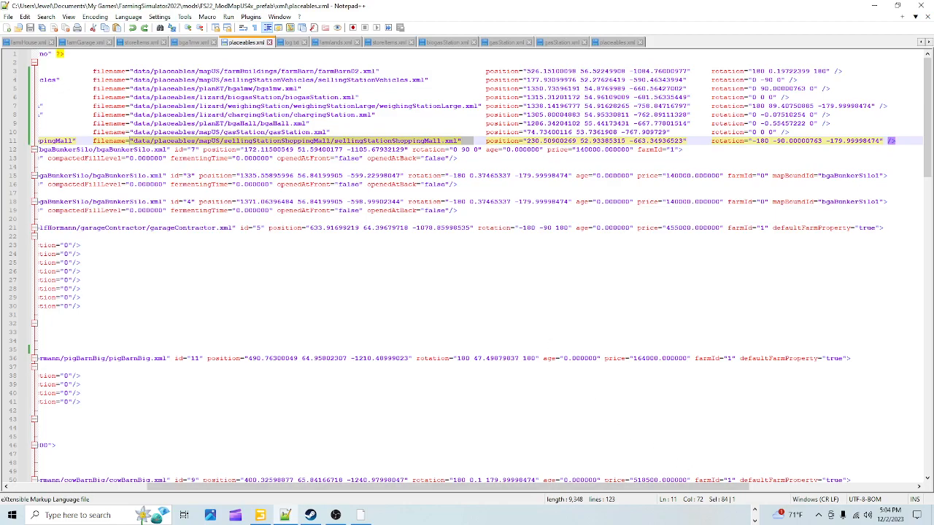
# - Switch to GIANTS Editor and select the placeholders group in the scenegraph to check its attributes
pyautogui.click(258, 516)
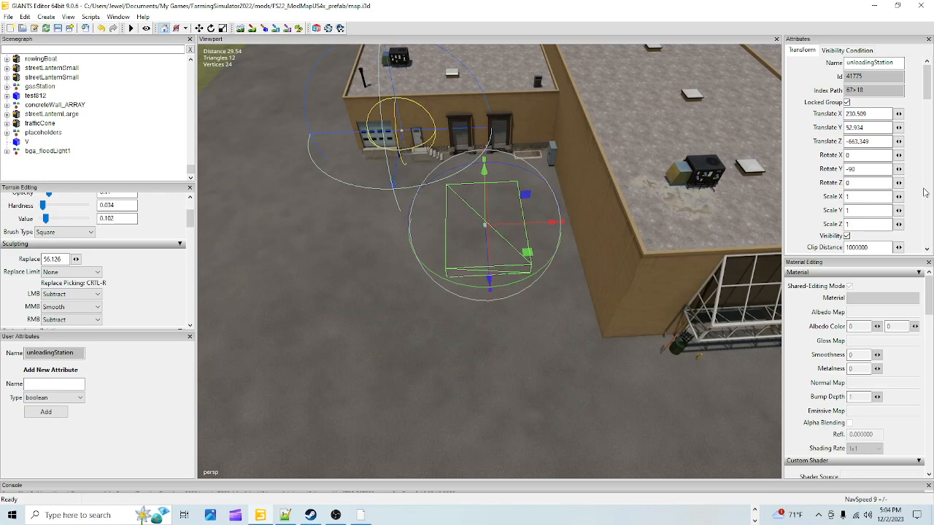
pyautogui.click(71, 134)
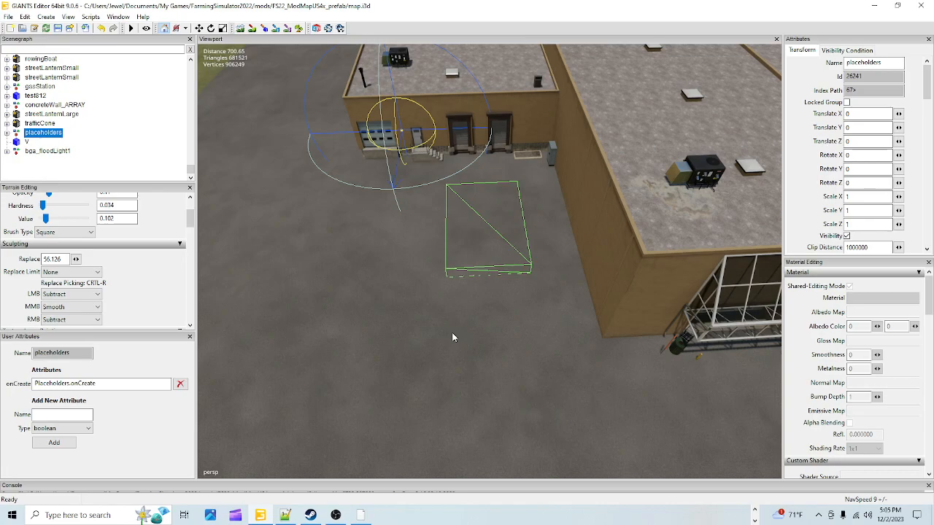
pyautogui.moveTo(444, 346)
pyautogui.keyDown('alt'); pyautogui.mouseDown()
pyautogui.moveTo(438, 335)
pyautogui.moveTo(449, 330)
pyautogui.mouseUp(); pyautogui.keyUp('alt')
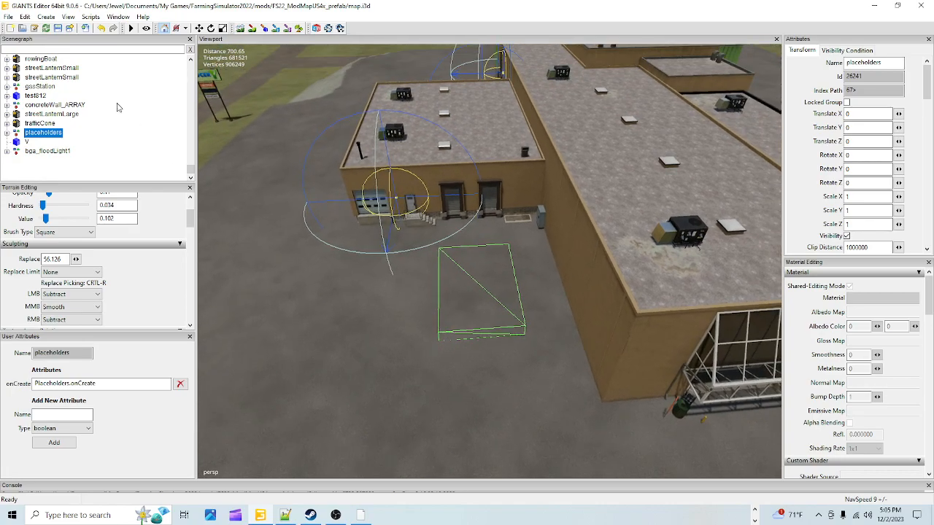
# - Move careerStartPoint onto the pavement near the grocery store, at about X 229, Y 52.4, Z -601, and save the map
pyautogui.moveTo(192, 170); pyautogui.dragTo(221, 67)
pyautogui.click(49, 86)
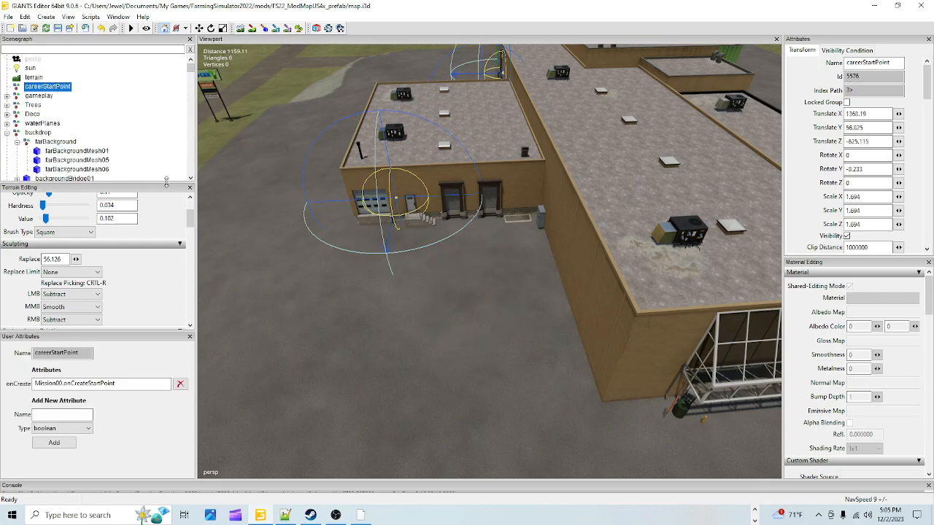
pyautogui.hotkey('ctrl', 'b')
pyautogui.moveTo(325, 382); pyautogui.dragTo(296, 307)
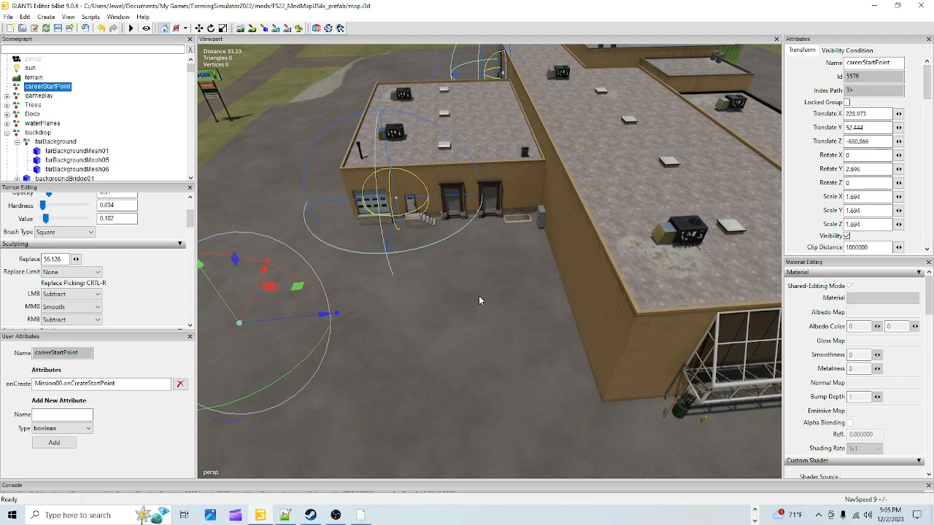
pyautogui.click(58, 27)
pyautogui.keyDown('alt'); pyautogui.moveTo(525, 368); pyautogui.dragTo(587, 394); pyautogui.keyUp('alt')
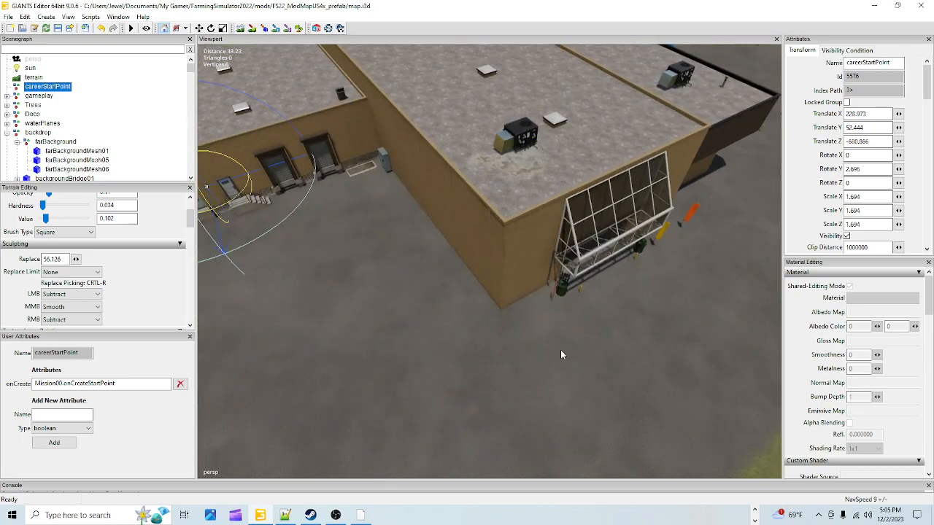
# - Switch to Steam, launch Farming Simulator 22 from the library, and open the career game saves
pyautogui.click(310, 515)
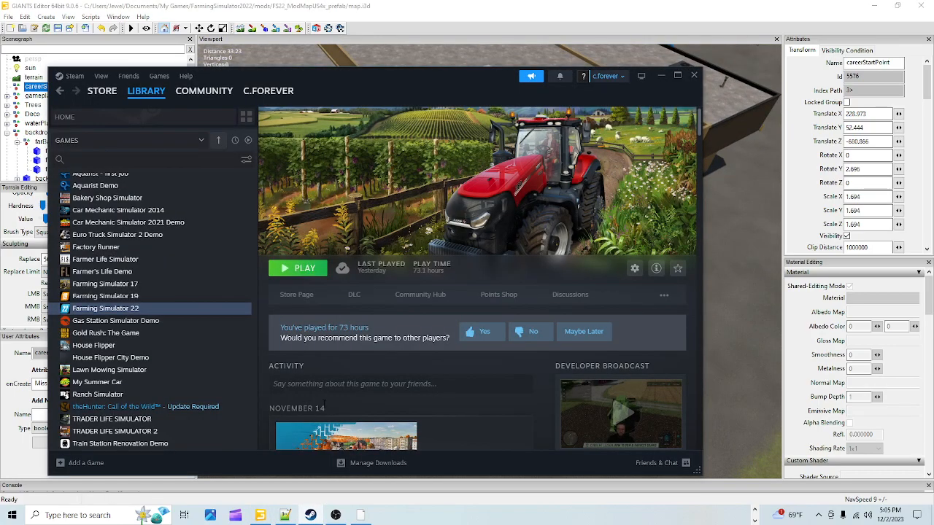
pyautogui.click(298, 268)
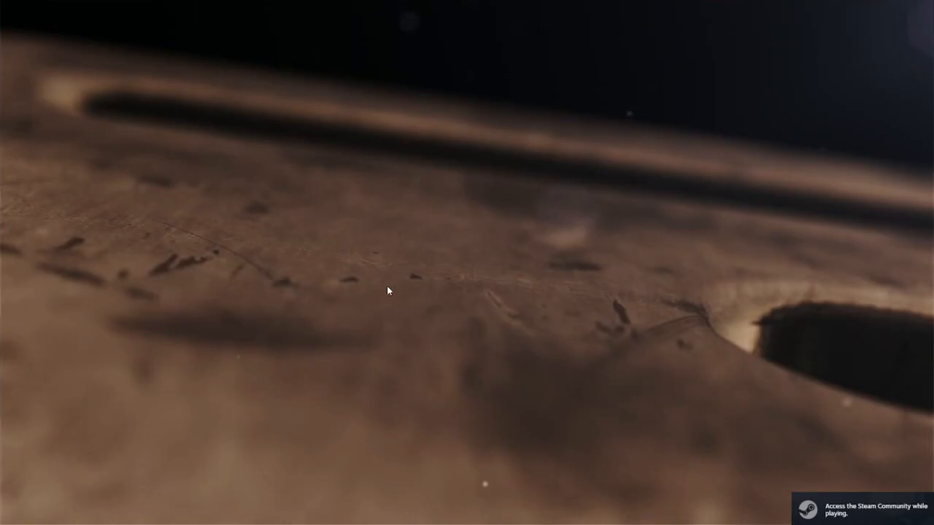
pyautogui.click(360, 294)
pyautogui.click(333, 293)
pyautogui.click(232, 300)
# - Find game save 15 on the Elmcreek map among the saves and delete it to free its slot
pyautogui.scroll(-9, 437, 300)
pyautogui.scroll(-9, 421, 305)
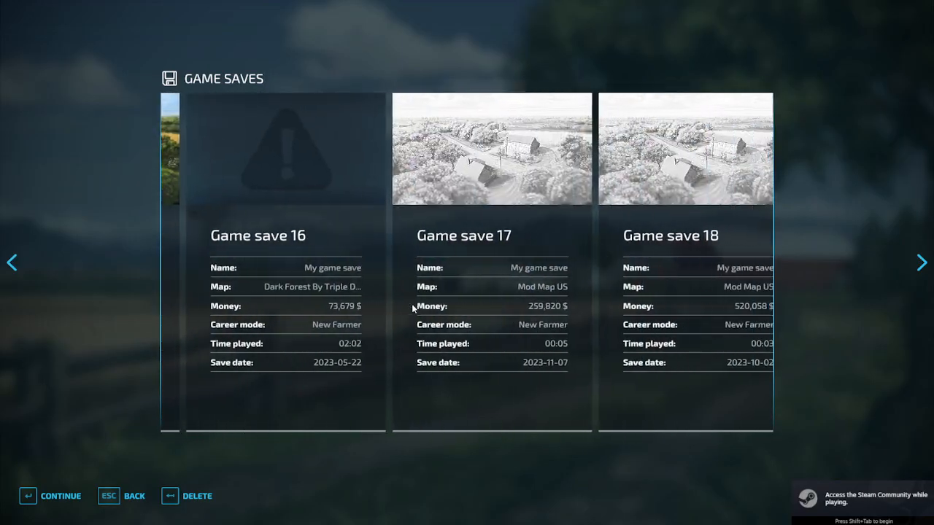
pyautogui.scroll(5, 408, 306)
pyautogui.scroll(2, 408, 310)
pyautogui.scroll(-2, 408, 309)
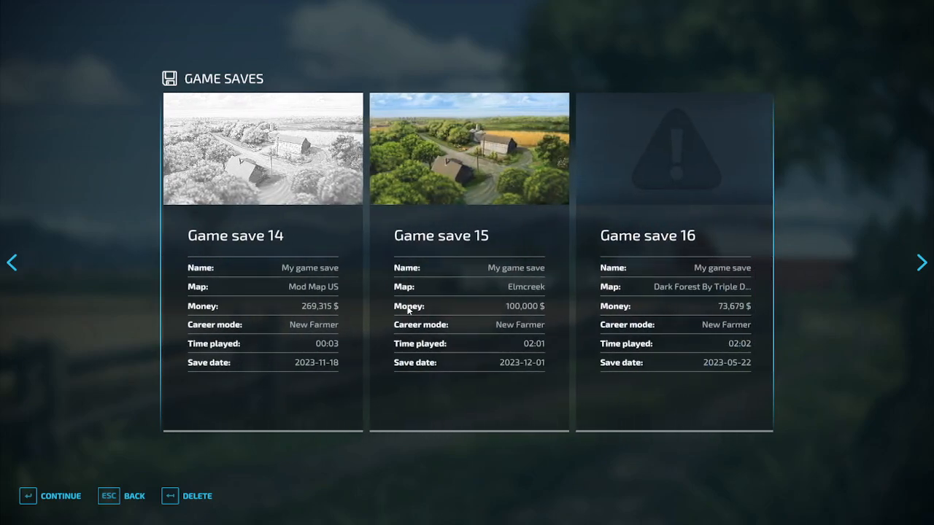
pyautogui.click(410, 321)
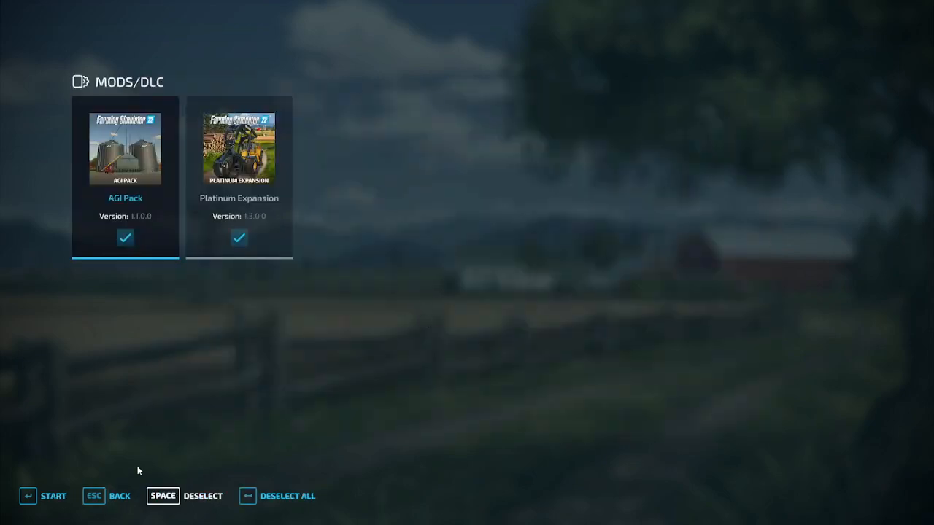
pyautogui.press('Escape')
pyautogui.click(186, 476)
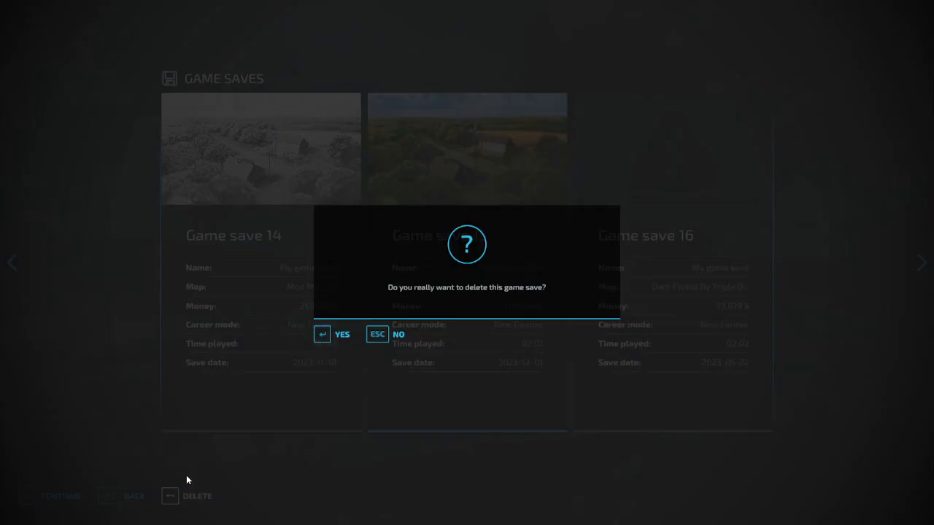
pyautogui.click(323, 333)
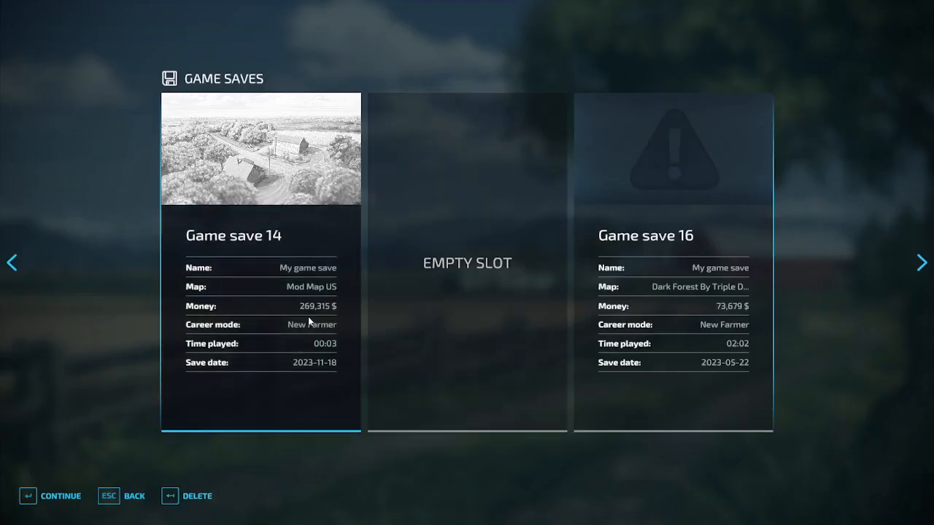
# - Start a new career game on Mod Map US in the empty slot and enter the game world once it has loaded
pyautogui.click(42, 473)
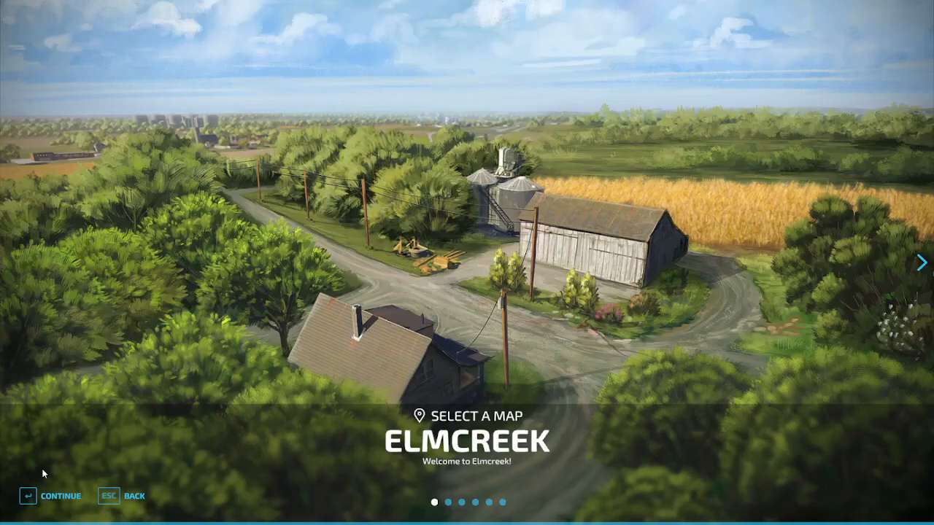
pyautogui.scroll(-4, 93, 432)
pyautogui.click(52, 474)
pyautogui.click(50, 478)
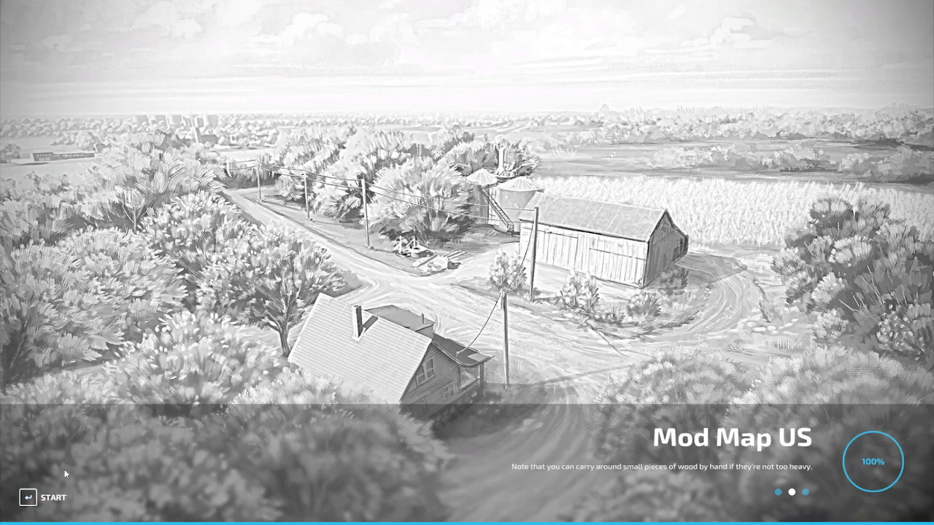
pyautogui.press('Return')
pyautogui.press('Escape')
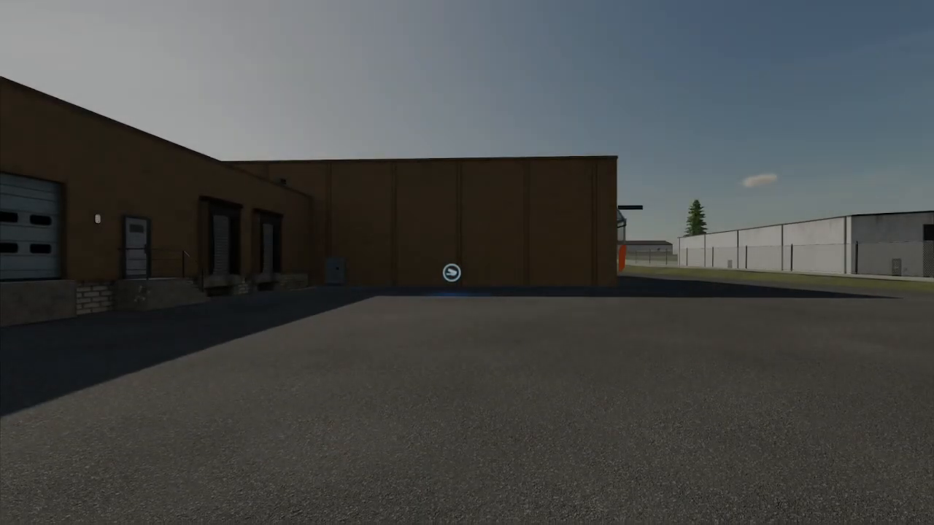
# - Walk up to the unloading marker behind the grocery store and examine its placement beside the loading docks
pyautogui.press('w')
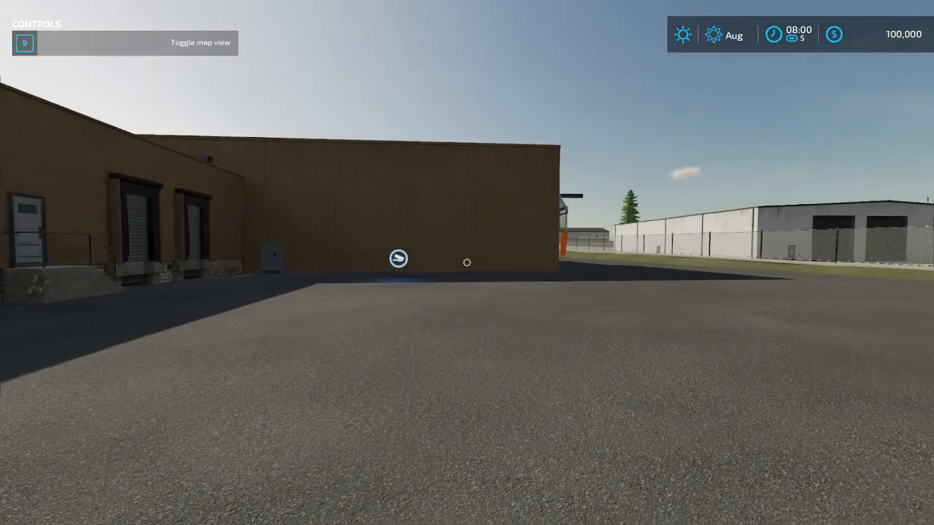
pyautogui.press('w')
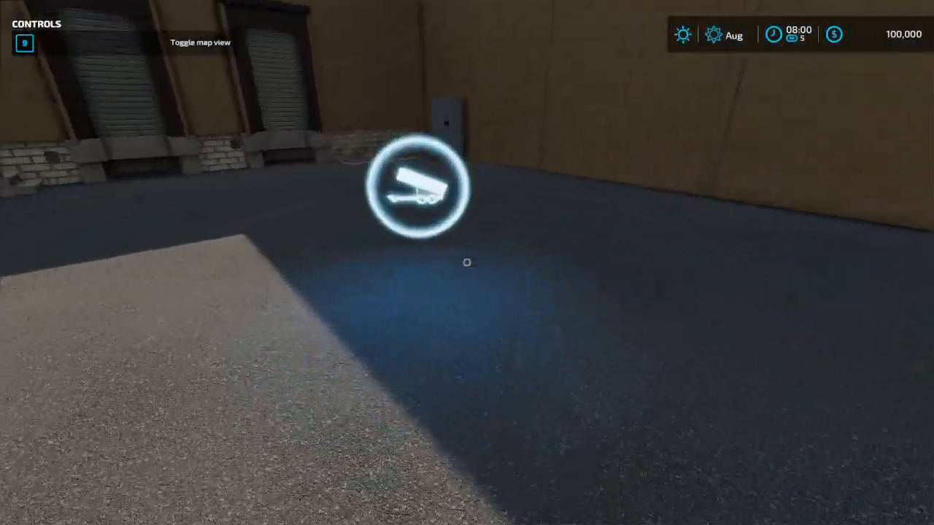
pyautogui.press('s')
pyautogui.press('s')
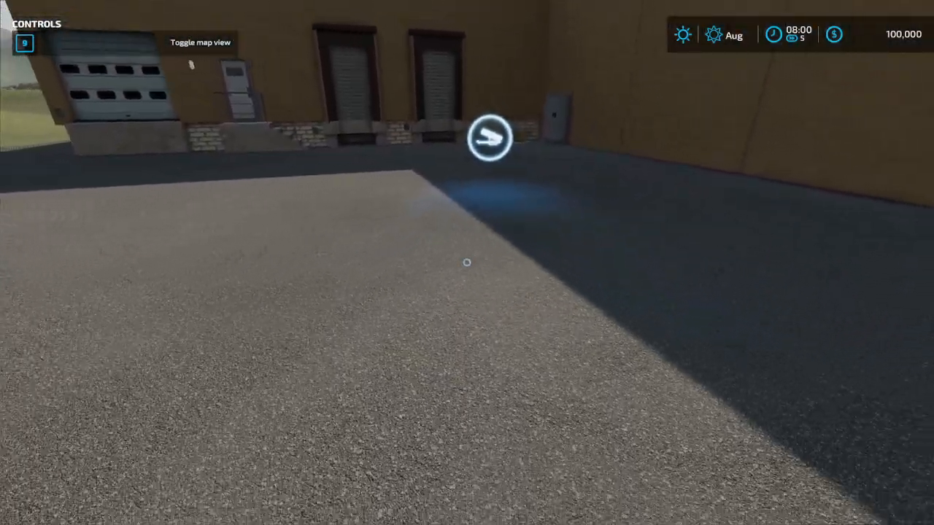
pyautogui.press('w')
pyautogui.press('s')
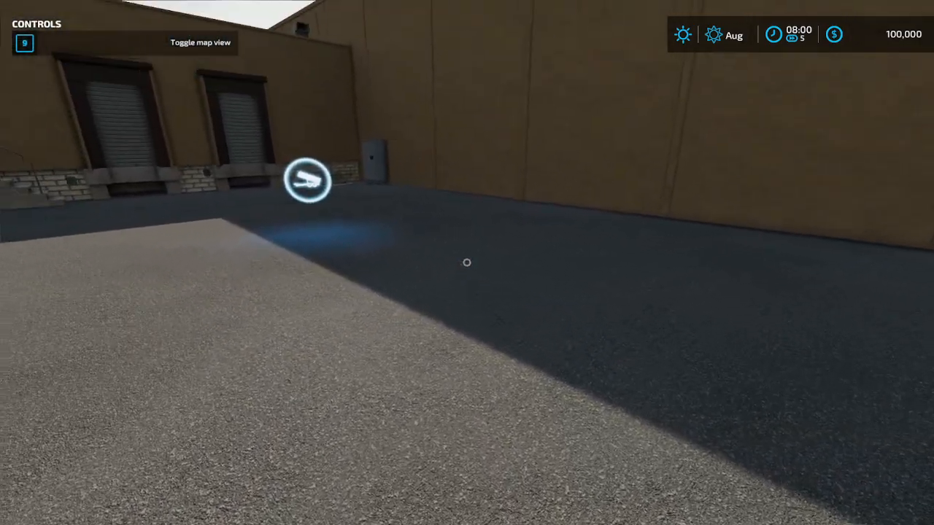
pyautogui.press('s')
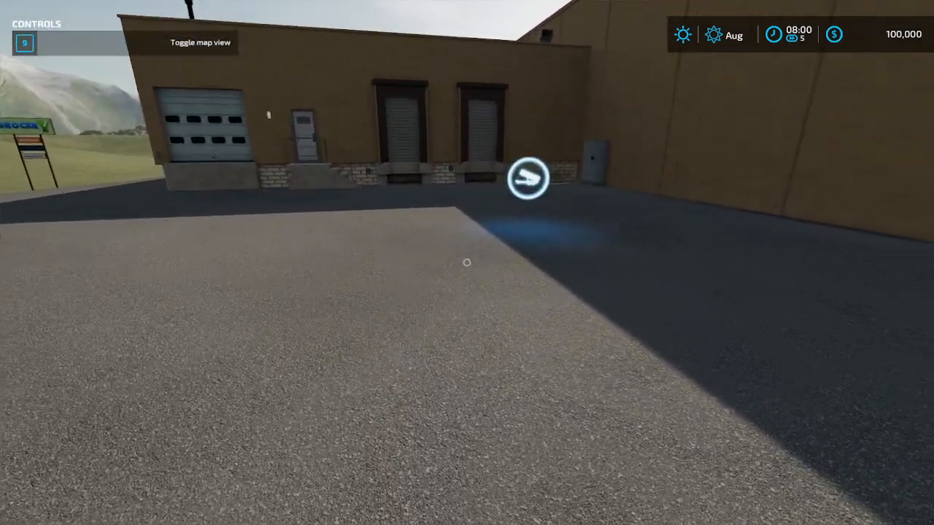
pyautogui.press('w')
# - Walk around to the front of the grocery store and examine the ice cream cart, shopping carts, entrance and bollards
pyautogui.press('w')
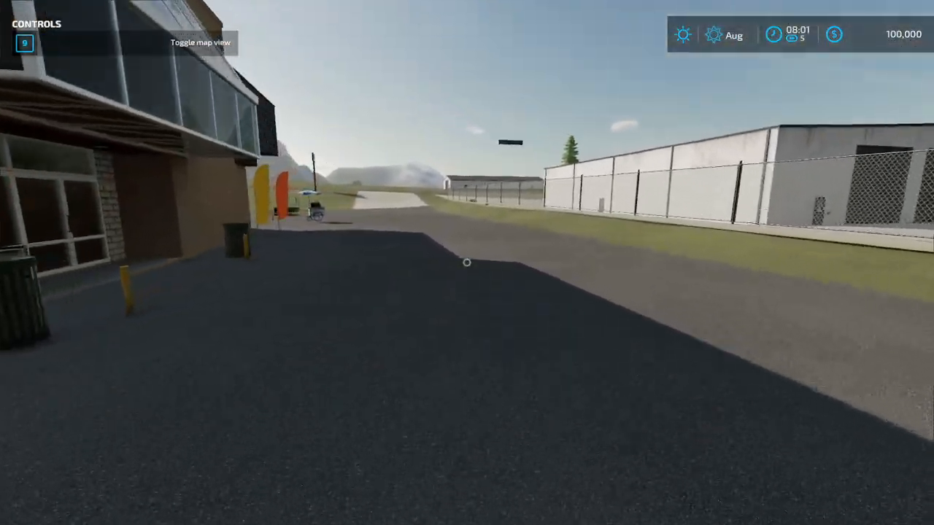
pyautogui.press('w')
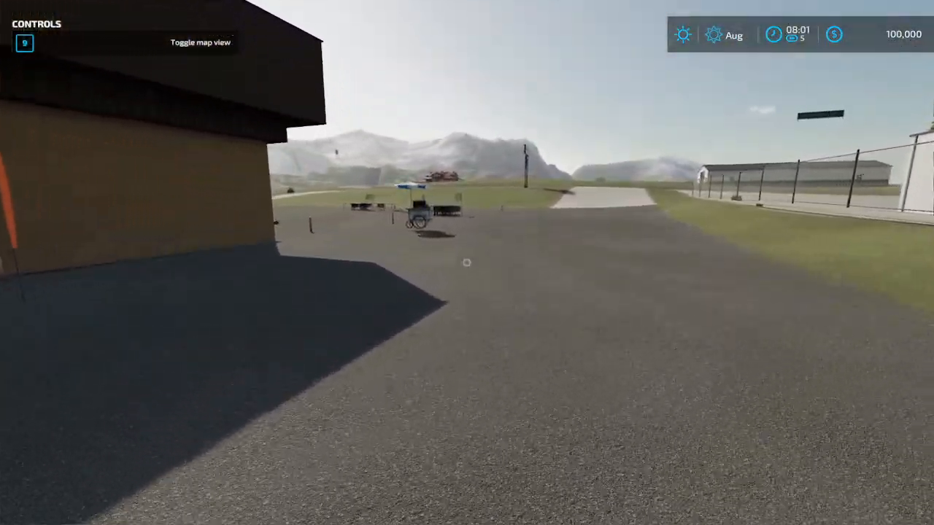
pyautogui.press('w')
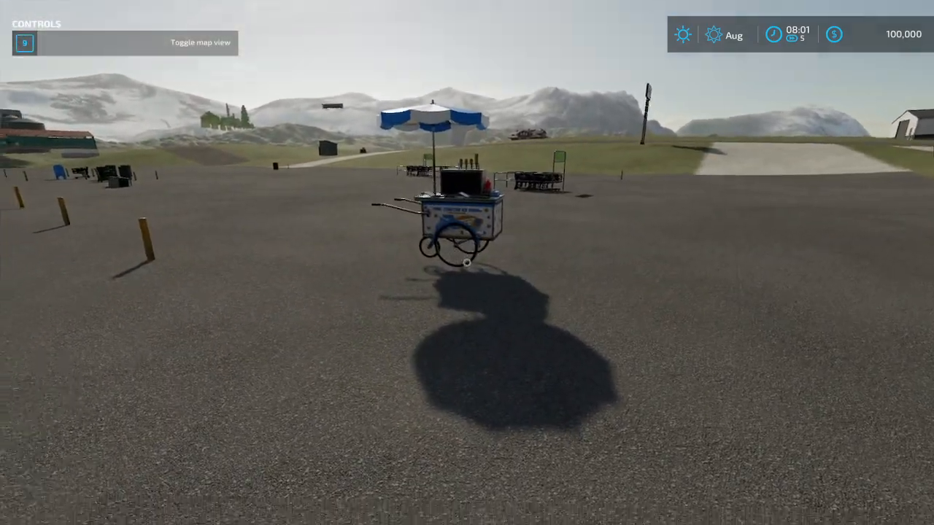
pyautogui.press('w')
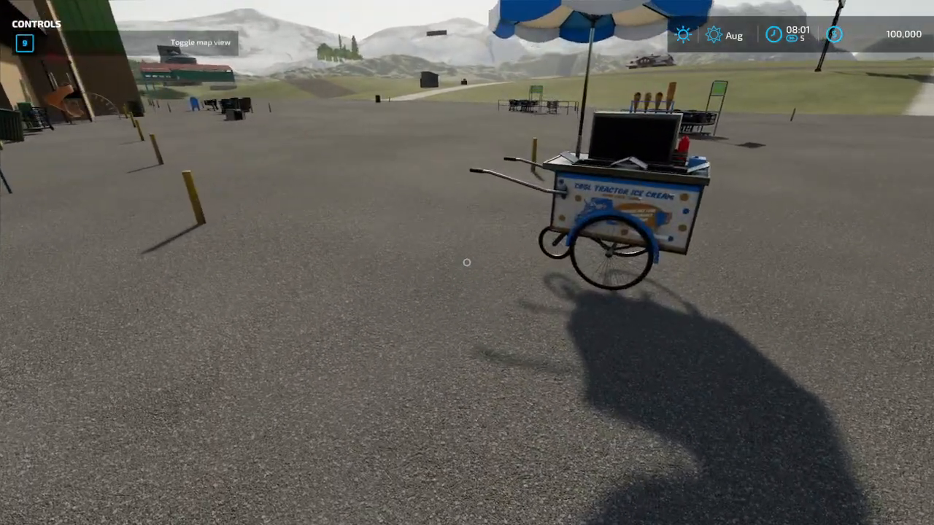
pyautogui.press('w')
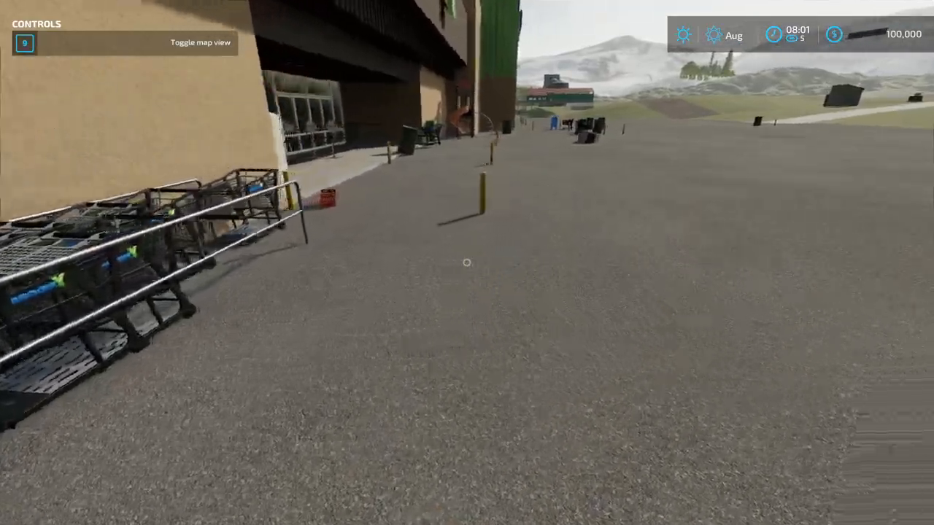
pyautogui.press('w')
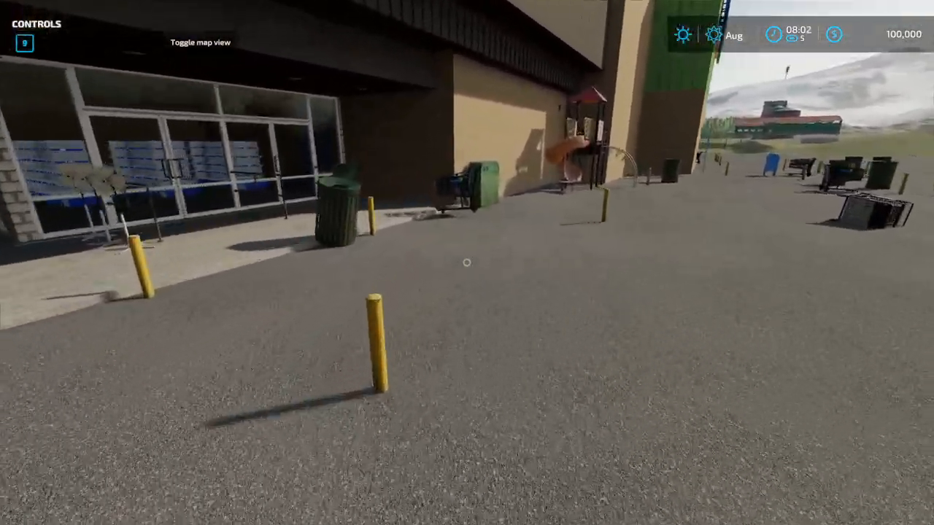
pyautogui.press('w')
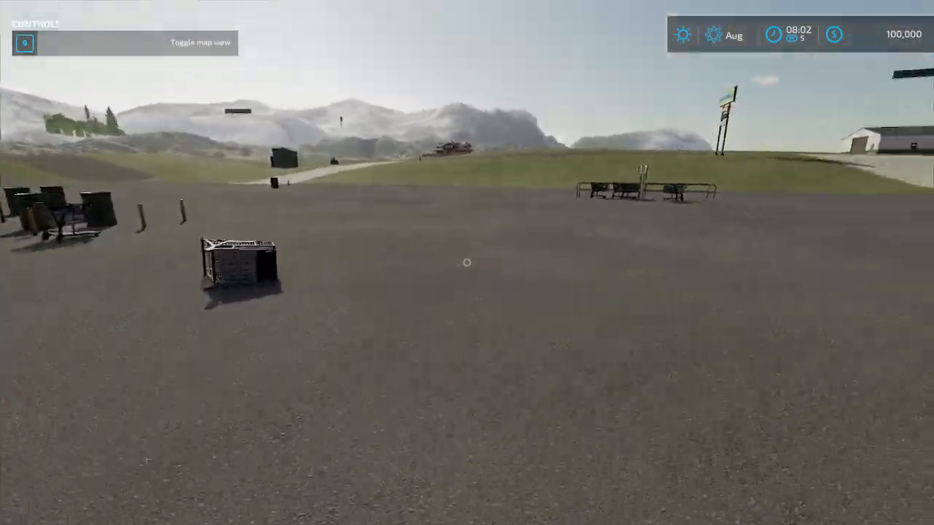
# - Cross the parking lot to the gravel access road and examine the terrain, road connection and store front from there
pyautogui.press('w')
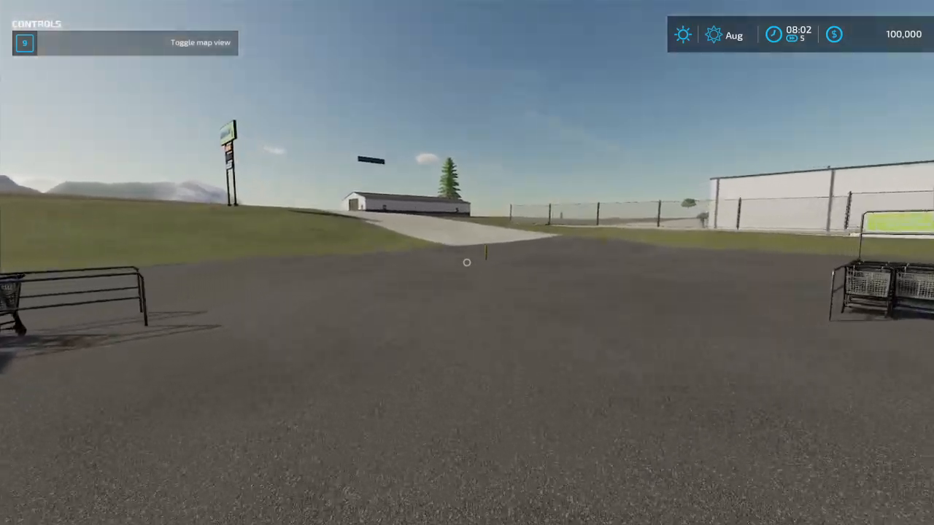
pyautogui.press('w')
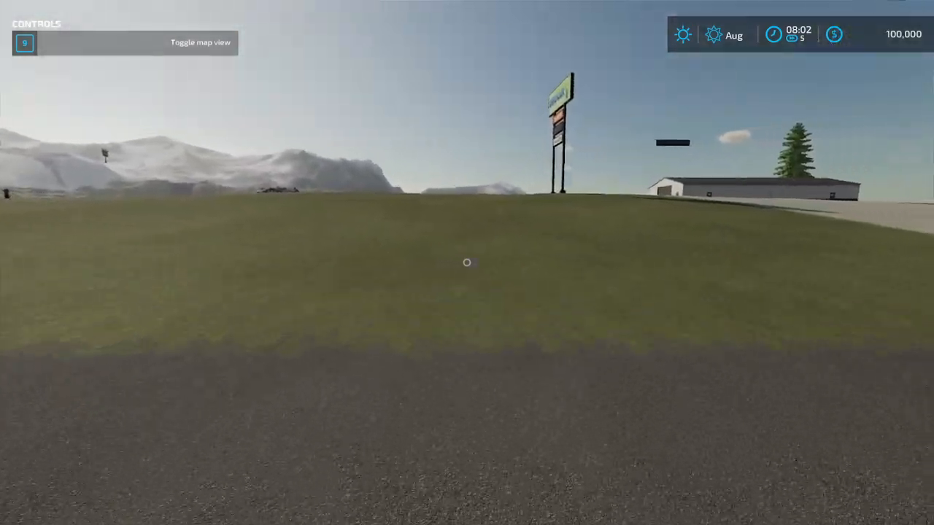
pyautogui.press('w')
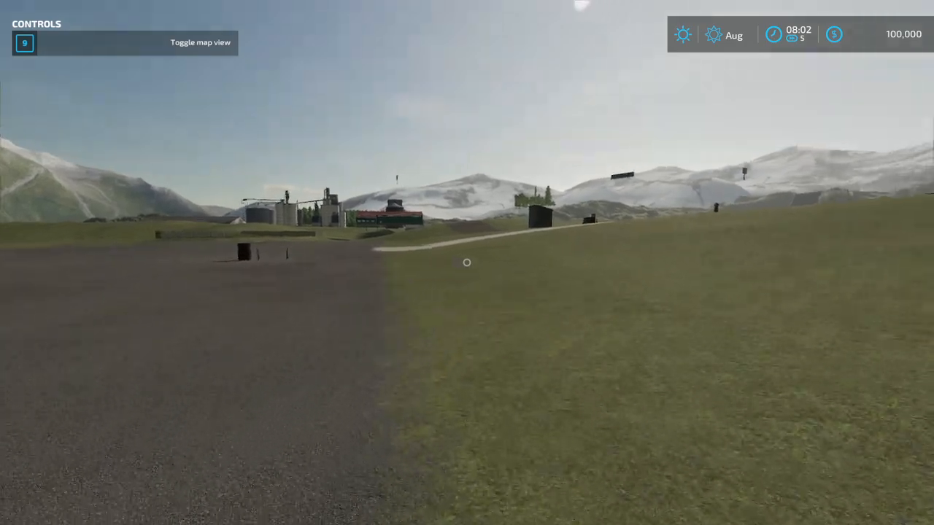
pyautogui.press('w')
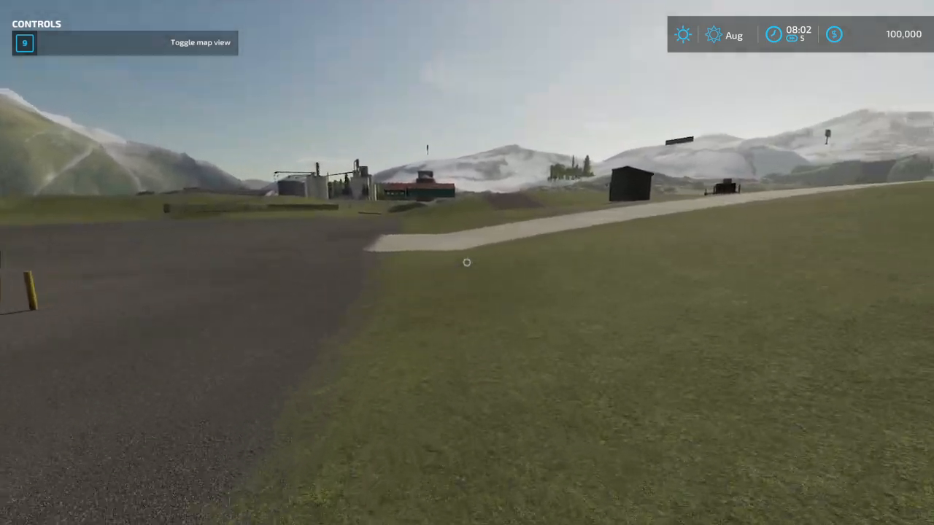
pyautogui.press('w')
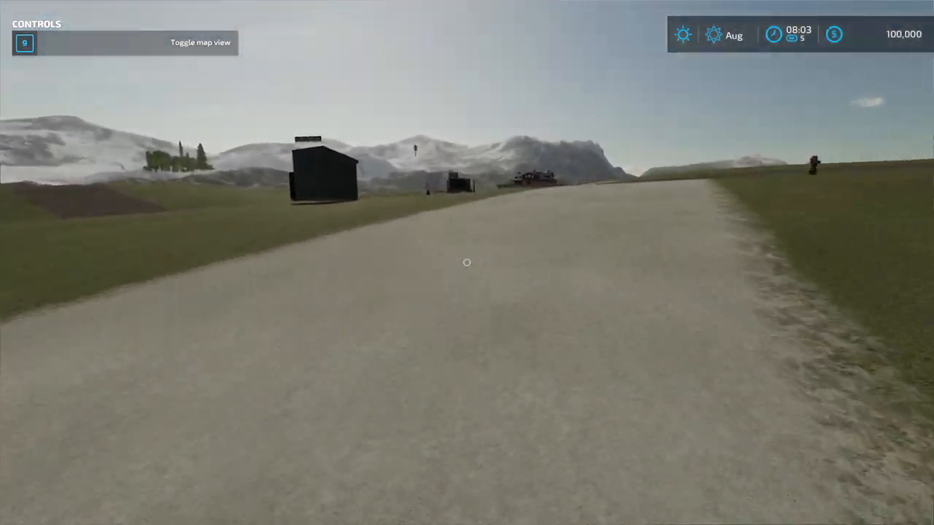
pyautogui.press('w')
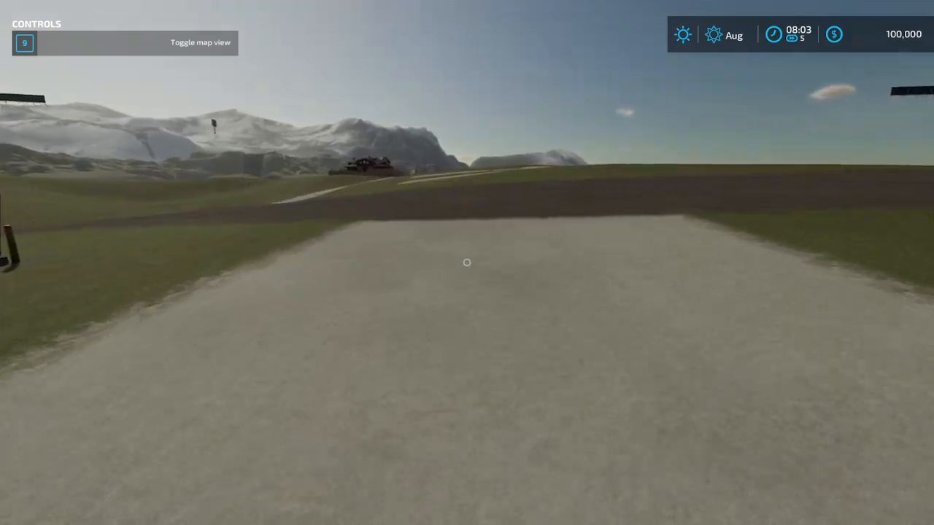
pyautogui.press('w')
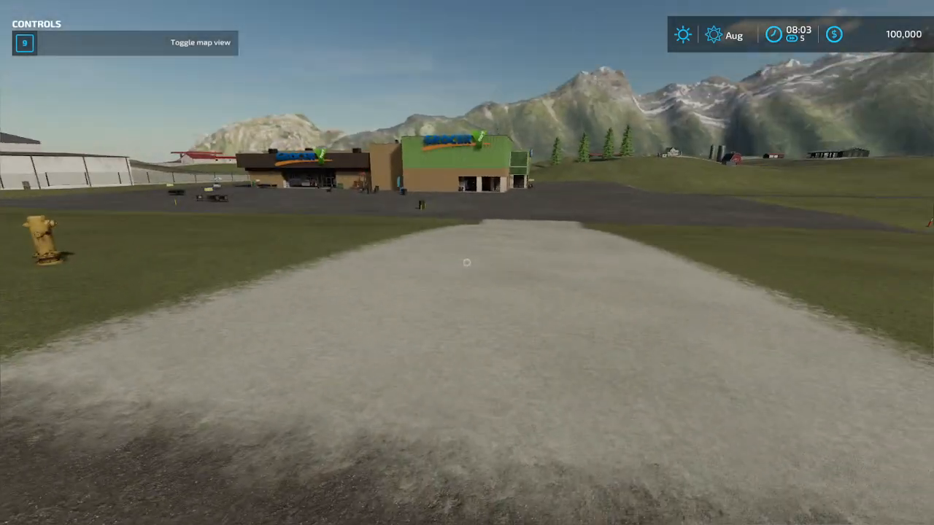
pyautogui.press('w')
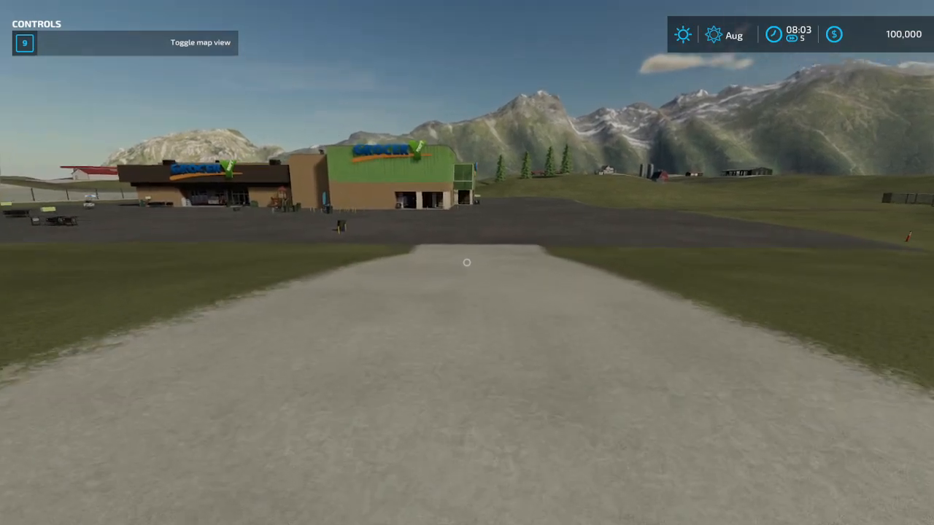
pyautogui.press('w')
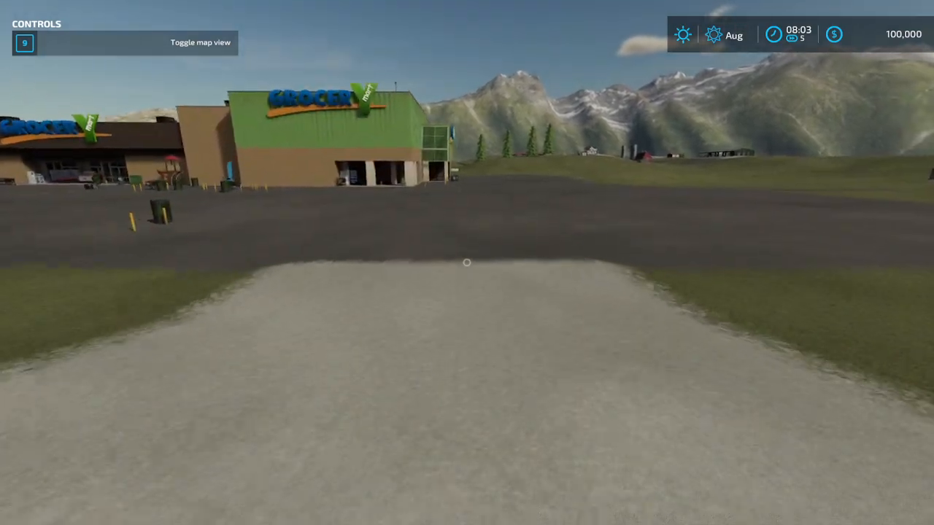
pyautogui.press('w')
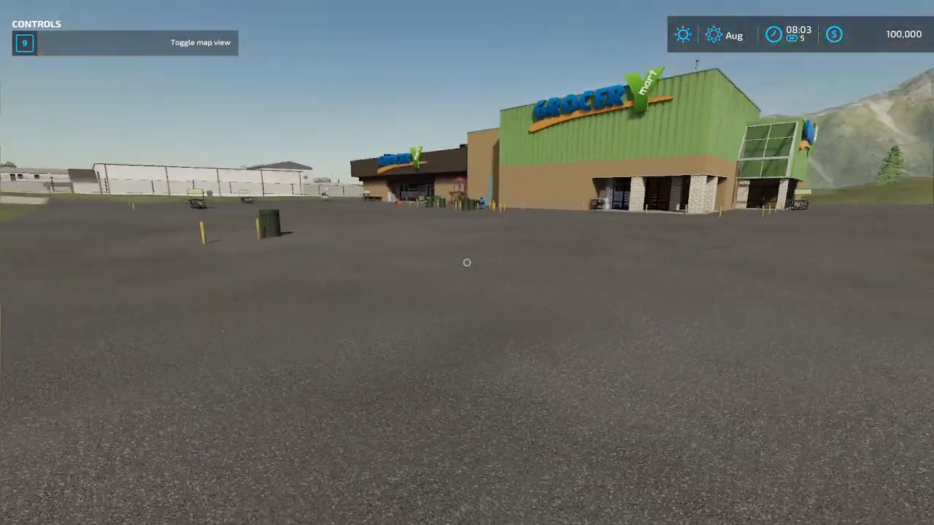
# - Walk along the grass edge of the parking lot and back past the storefront to check the placed decorations
pyautogui.press('w')
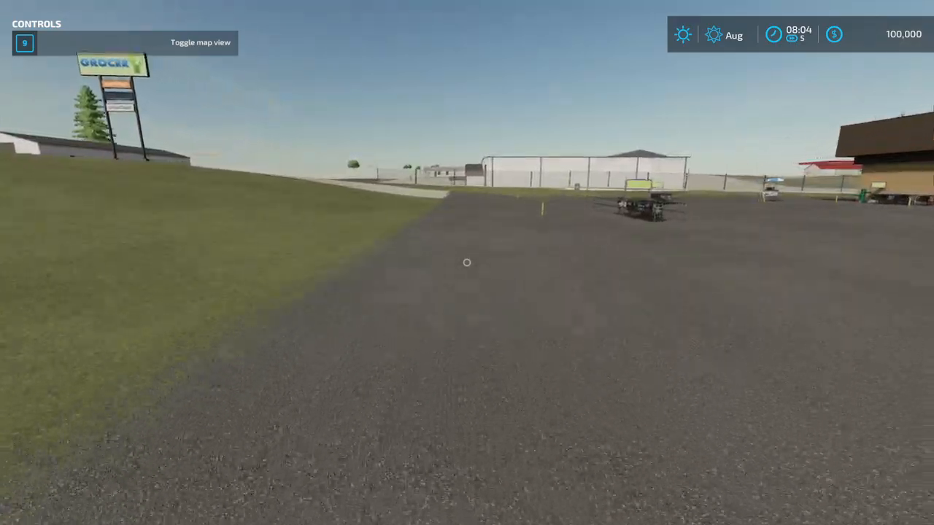
pyautogui.press('w')
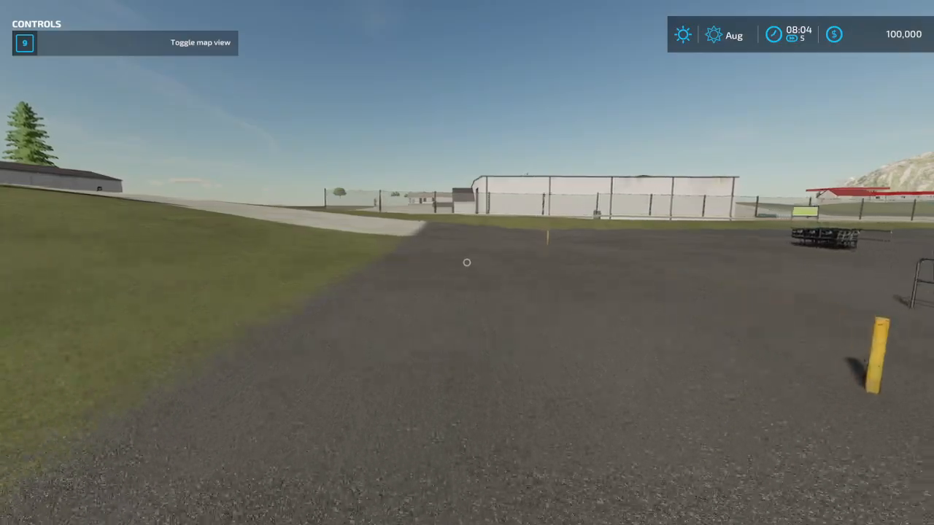
pyautogui.press('w')
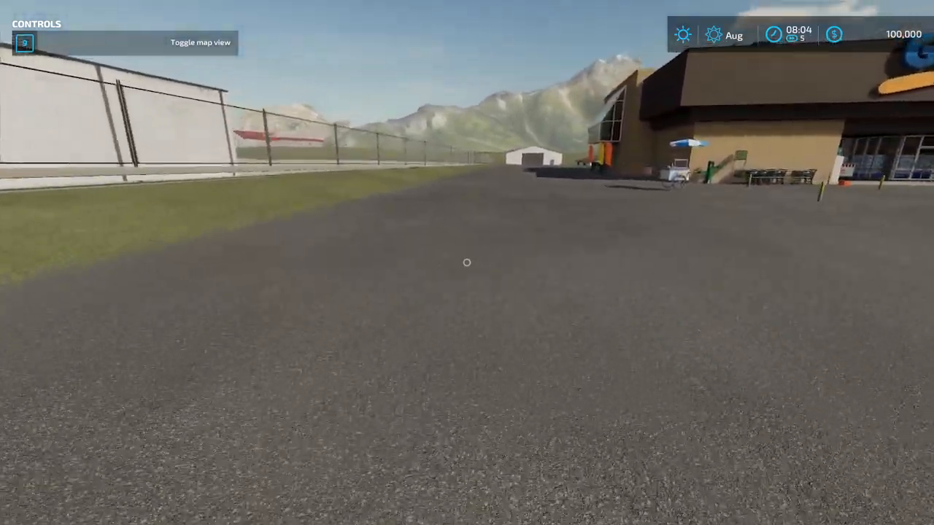
pyautogui.press('w')
pyautogui.press('w')
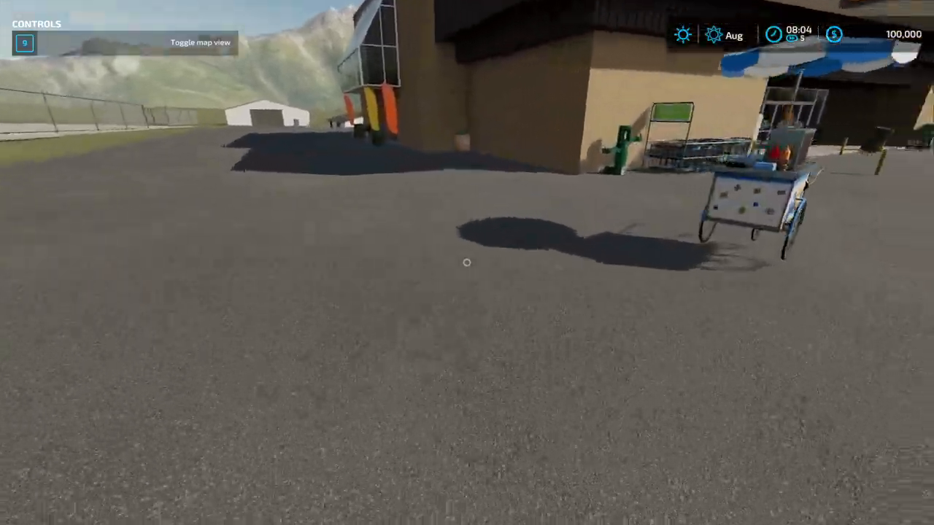
pyautogui.press('w')
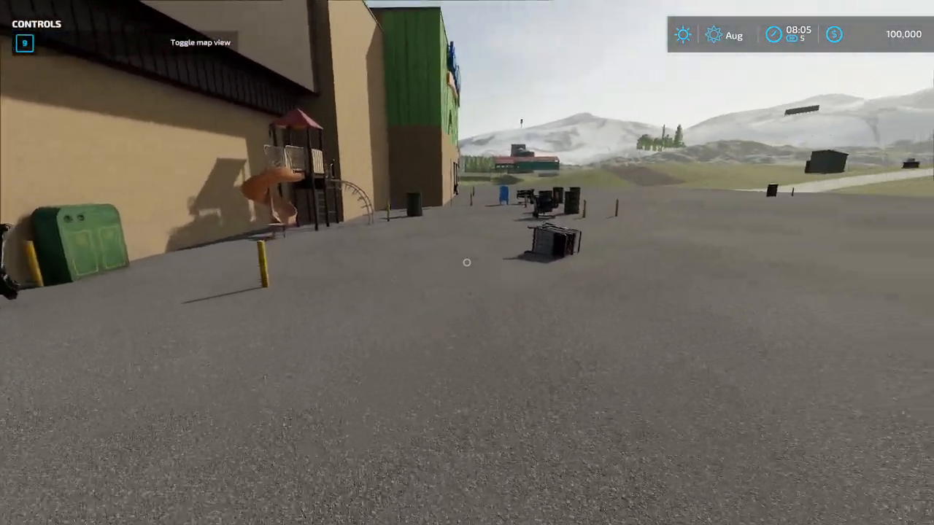
pyautogui.press('w')
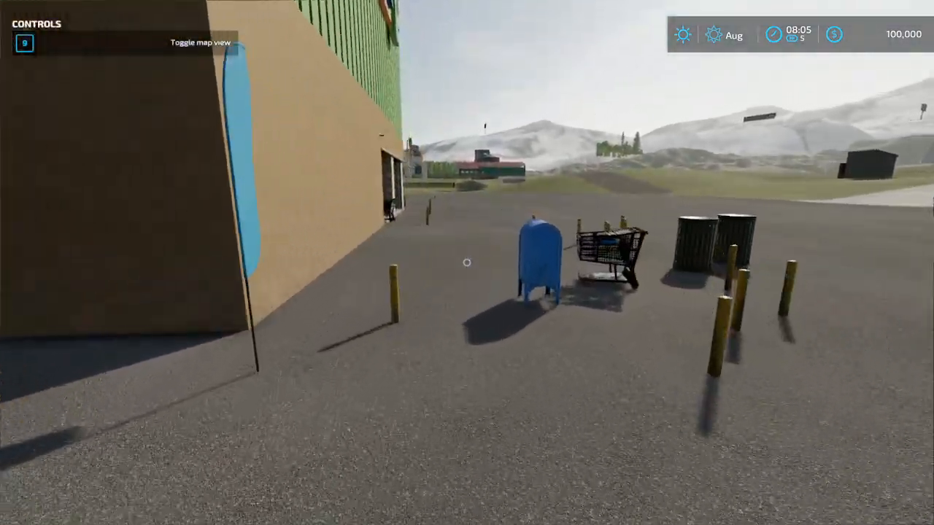
# - Return to the unloading marker by the rear loading docks and inspect it up close
pyautogui.press('w')
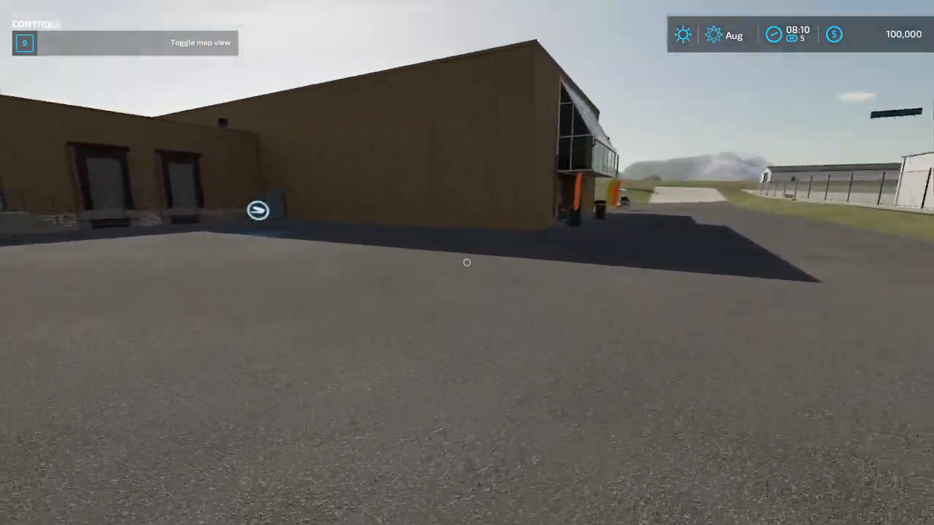
pyautogui.press('w')
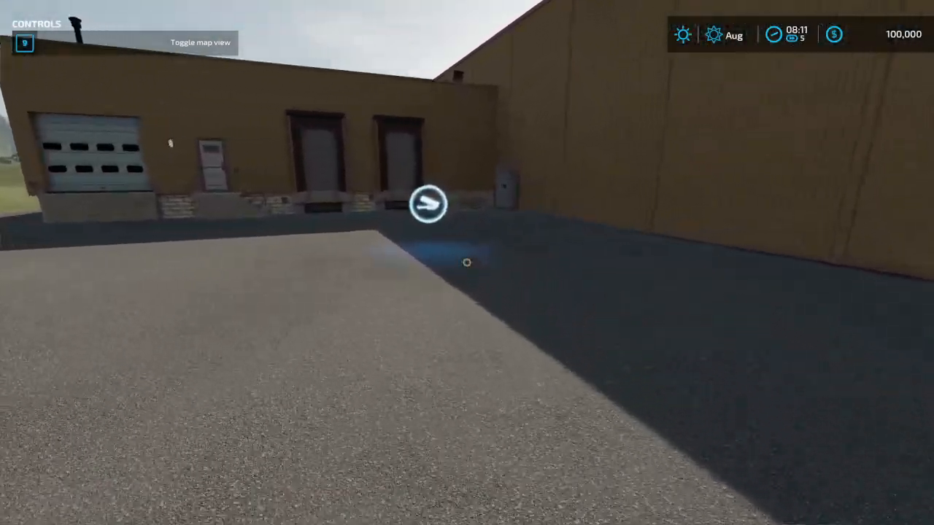
pyautogui.press('w')
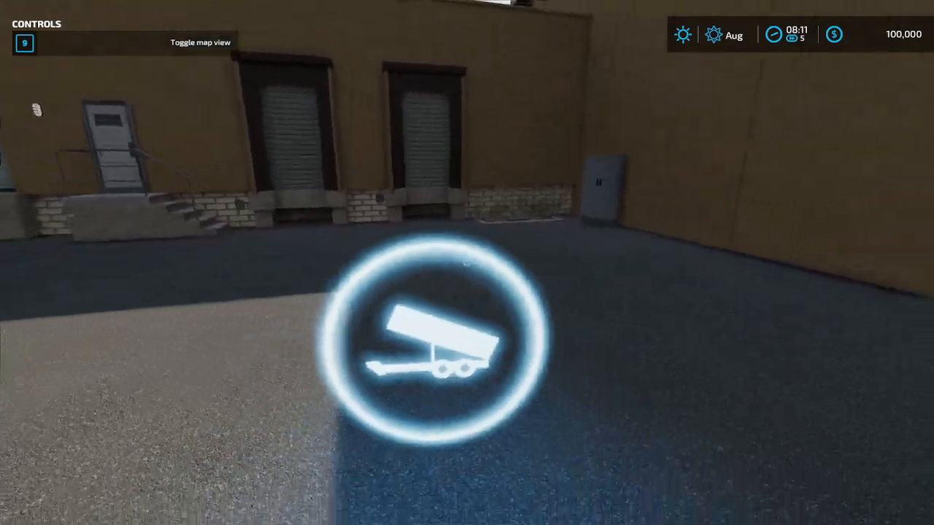
pyautogui.press('s')
pyautogui.press('w')
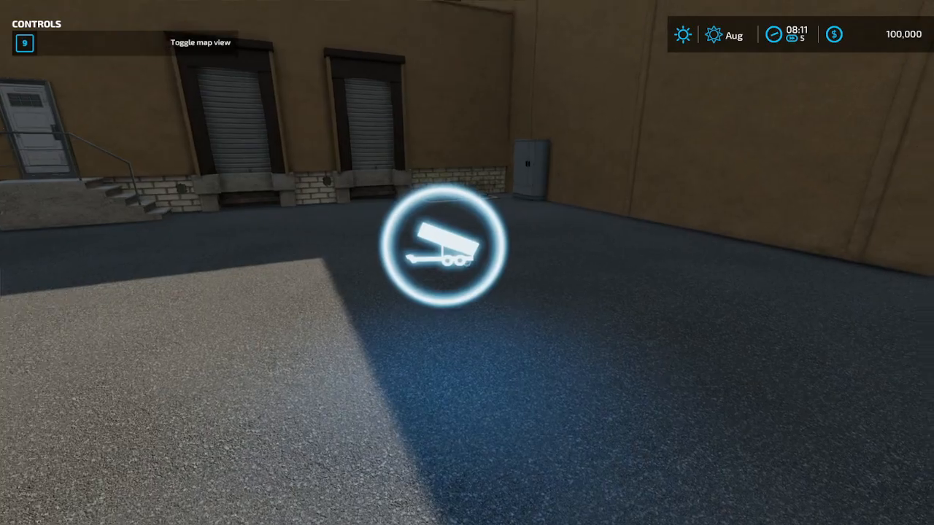
# - Select the GrocerYmart selling point on the in-game map and visit it to test its teleport location
pyautogui.press('Escape')
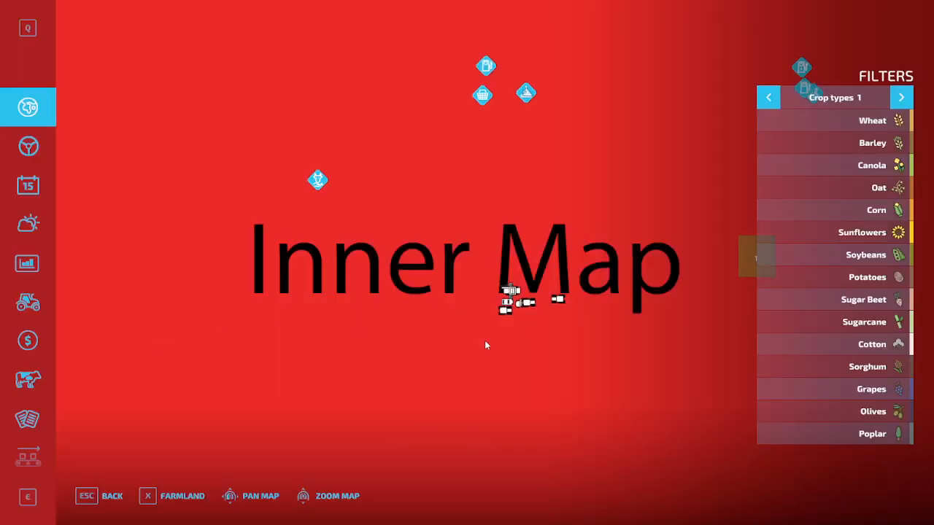
pyautogui.click(499, 100)
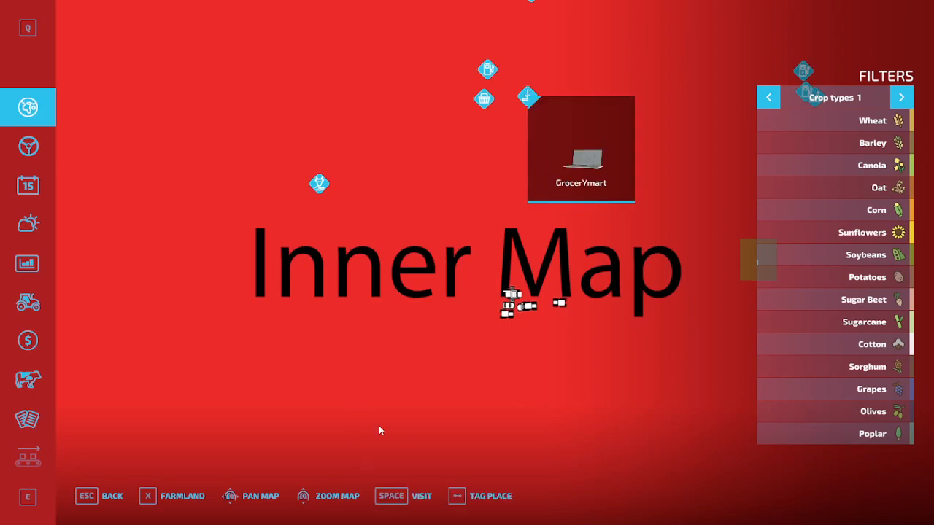
pyautogui.click(400, 493)
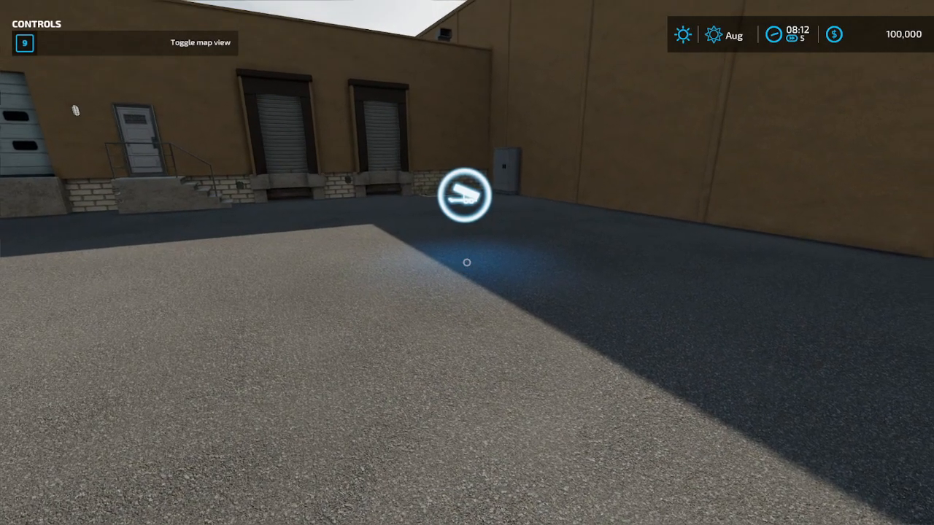
# - Back away from the unloading marker to view the whole loading dock area behind the store
pyautogui.press('s')
pyautogui.press('a')
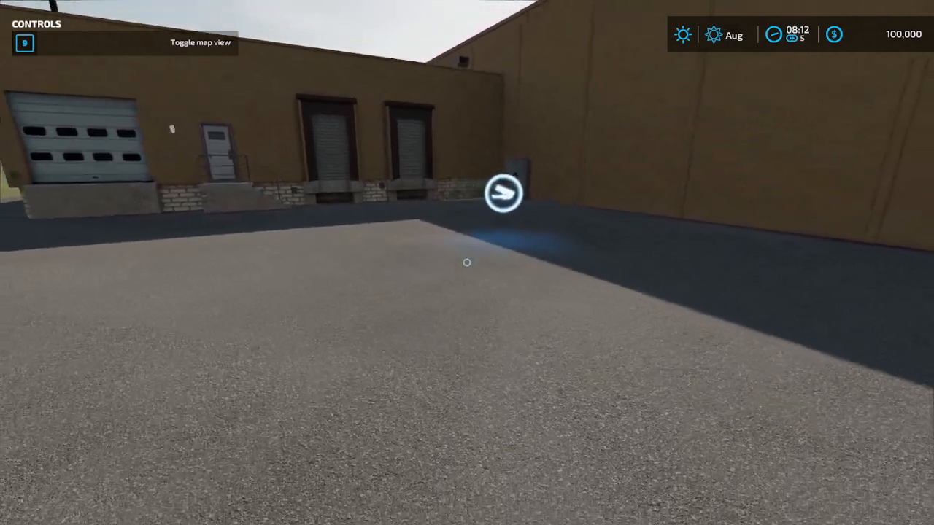
pyautogui.press('s')
pyautogui.press('a')
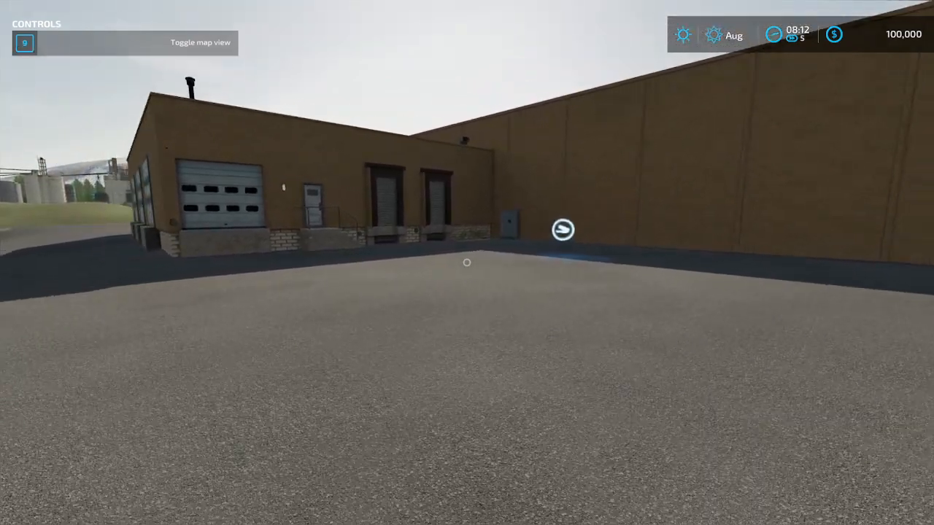
pyautogui.press('s')
pyautogui.press('a')
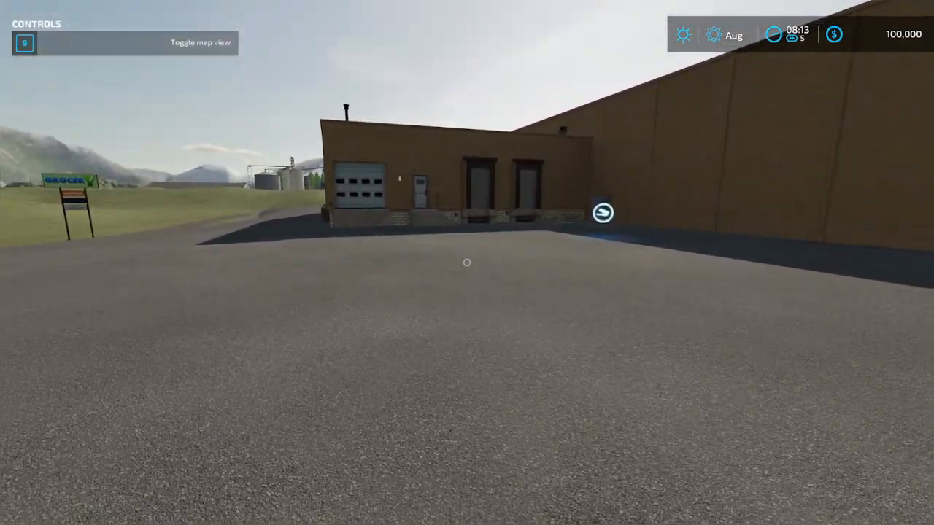